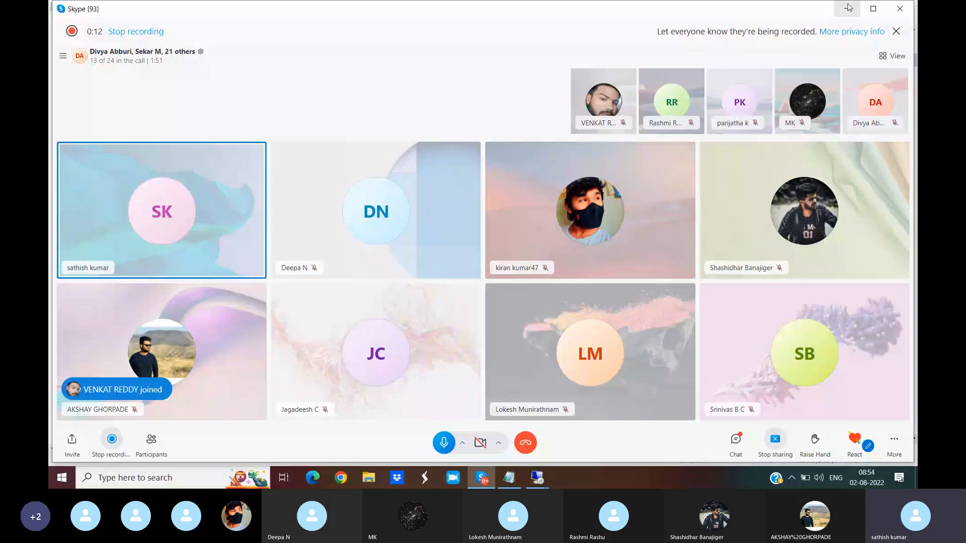
# - Read the Profit Center notes in the Tcodes file, highlighting the definition, the main aim, and the P&L, balance sheet and internal reporting lines
pyautogui.click(849, 7)
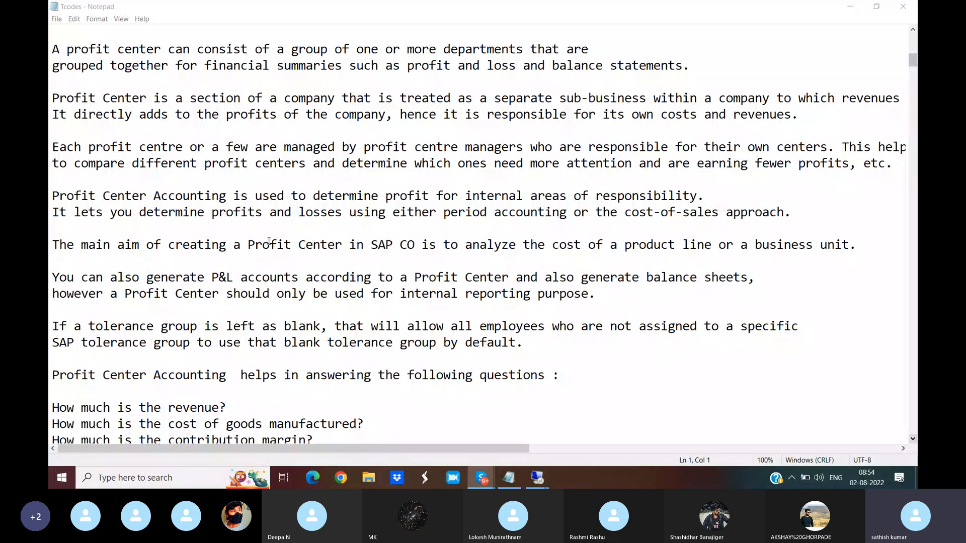
pyautogui.click(51, 53)
pyautogui.moveTo(51, 50); pyautogui.dragTo(529, 53)
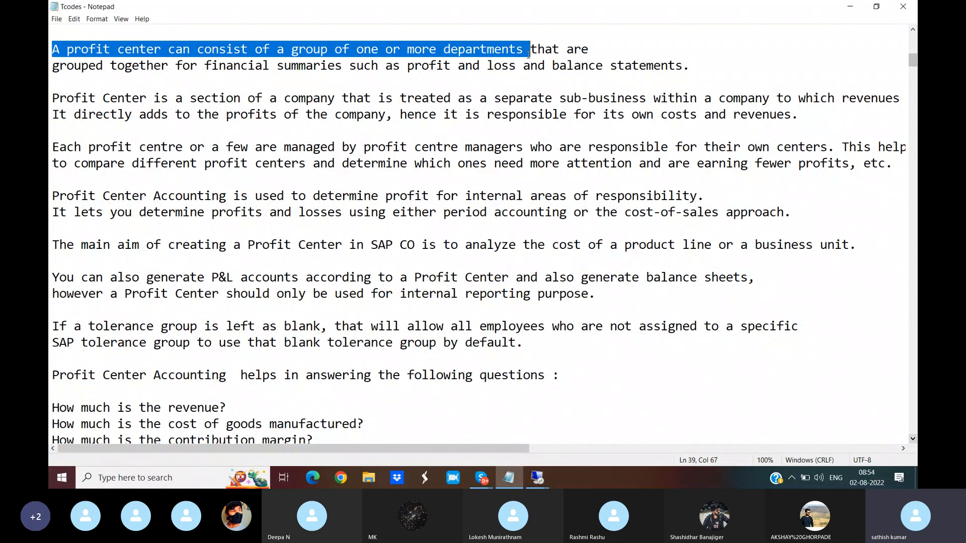
pyautogui.moveTo(529, 54); pyautogui.dragTo(714, 77)
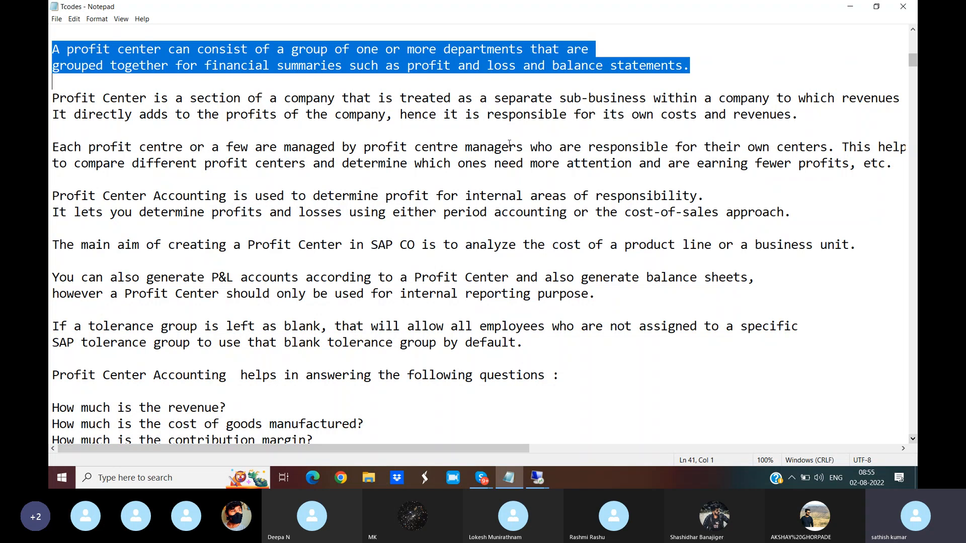
pyautogui.moveTo(50, 245); pyautogui.dragTo(679, 243)
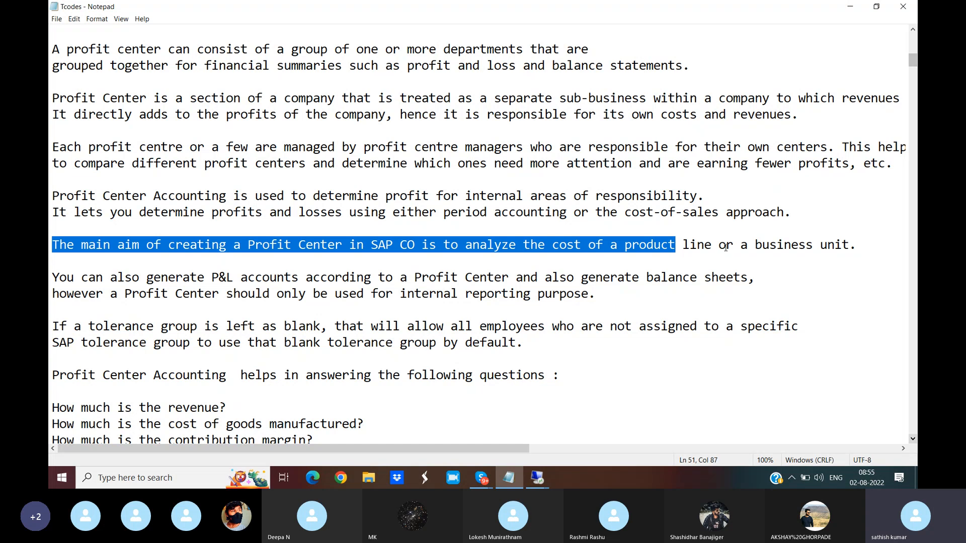
pyautogui.moveTo(756, 247); pyautogui.dragTo(873, 252)
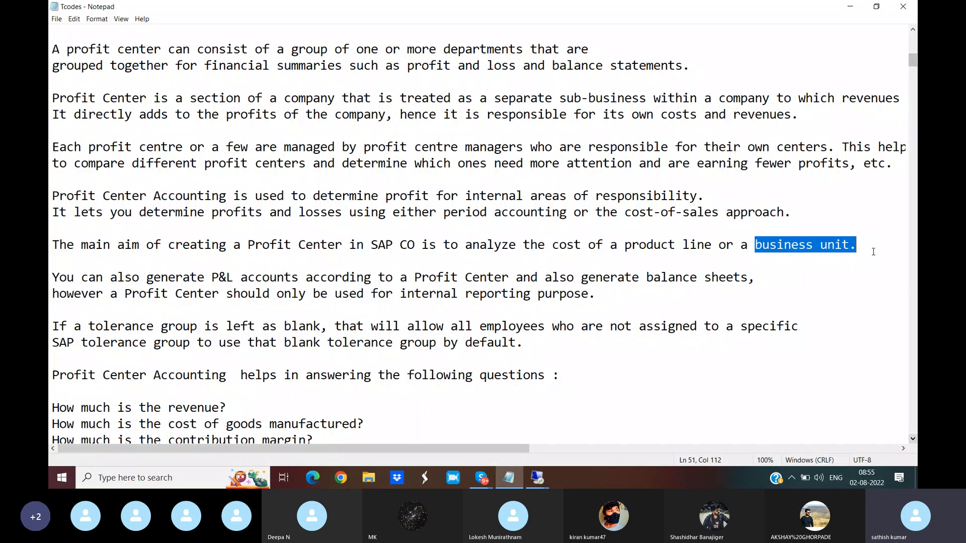
pyautogui.moveTo(145, 277); pyautogui.dragTo(270, 280)
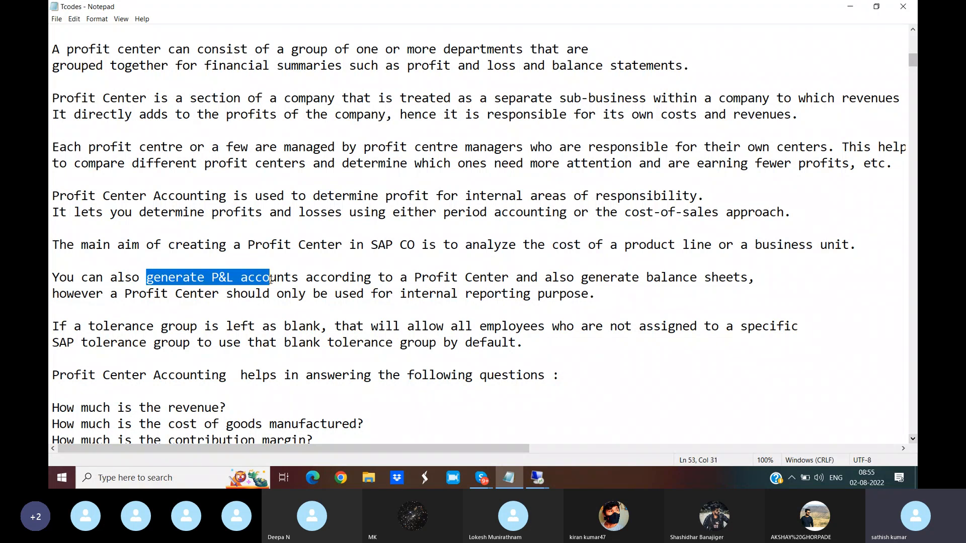
pyautogui.moveTo(516, 277); pyautogui.dragTo(779, 278)
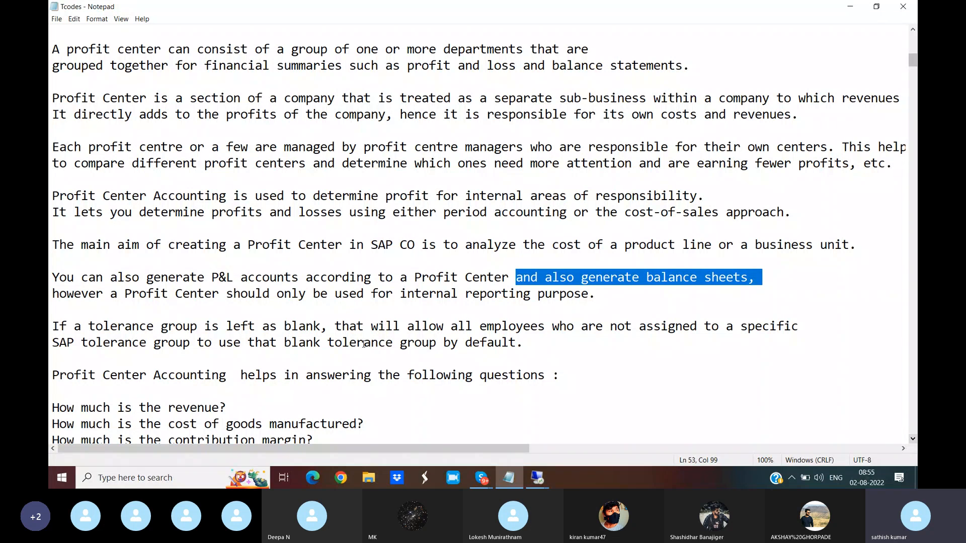
pyautogui.moveTo(51, 294); pyautogui.dragTo(612, 292)
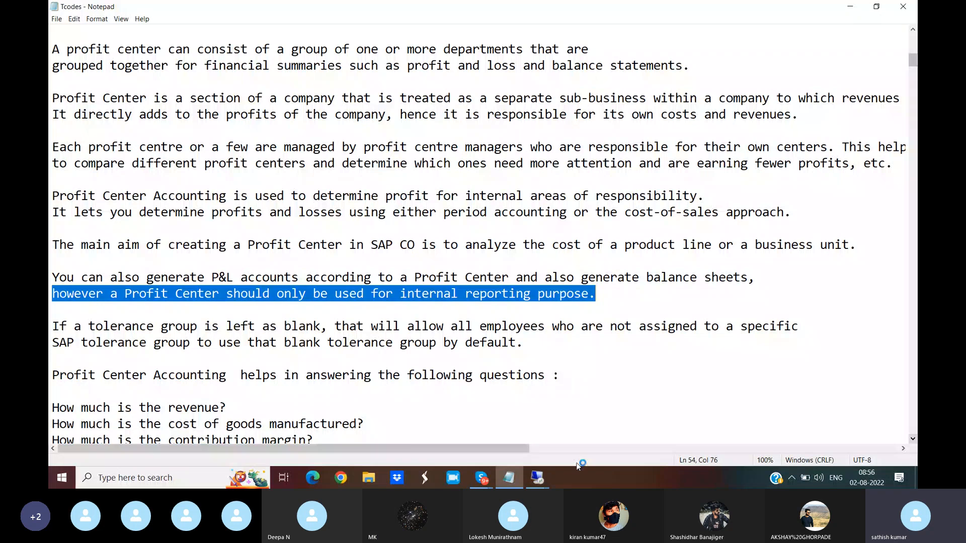
# - Switch to the SAP session in Remote Desktop and run transaction 0KE5 for the controlling area settings
pyautogui.click(542, 483)
pyautogui.click(588, 442)
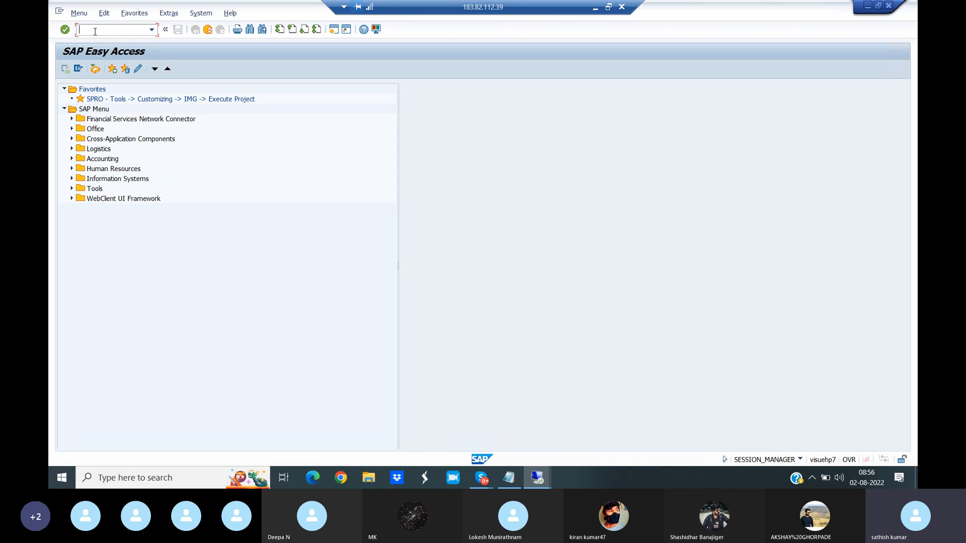
pyautogui.write('/N')
pyautogui.write('0')
pyautogui.write('KE5')
pyautogui.press('Return')
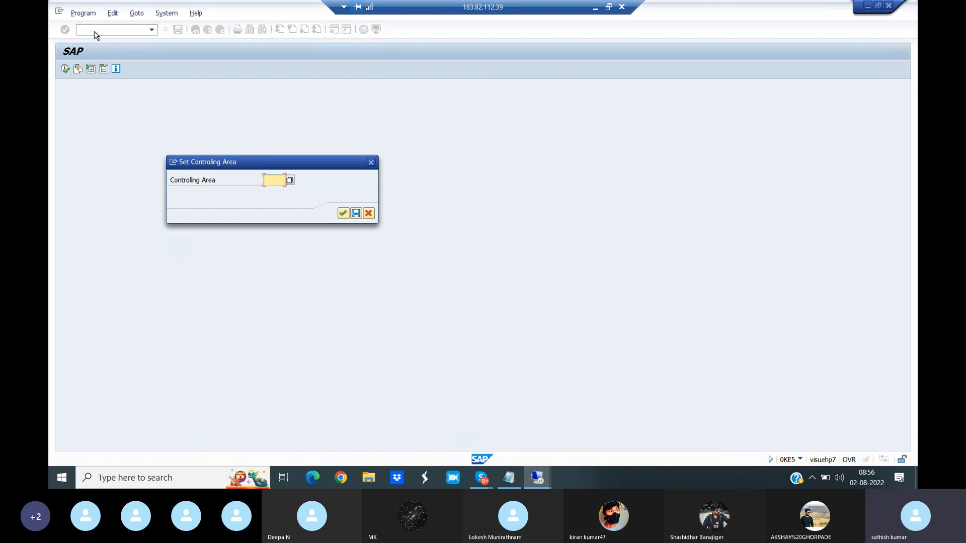
# - Set the controlling area to VIAN and open its profit center accounting settings
pyautogui.click(271, 180)
pyautogui.write('VIAN')
pyautogui.click(353, 216)
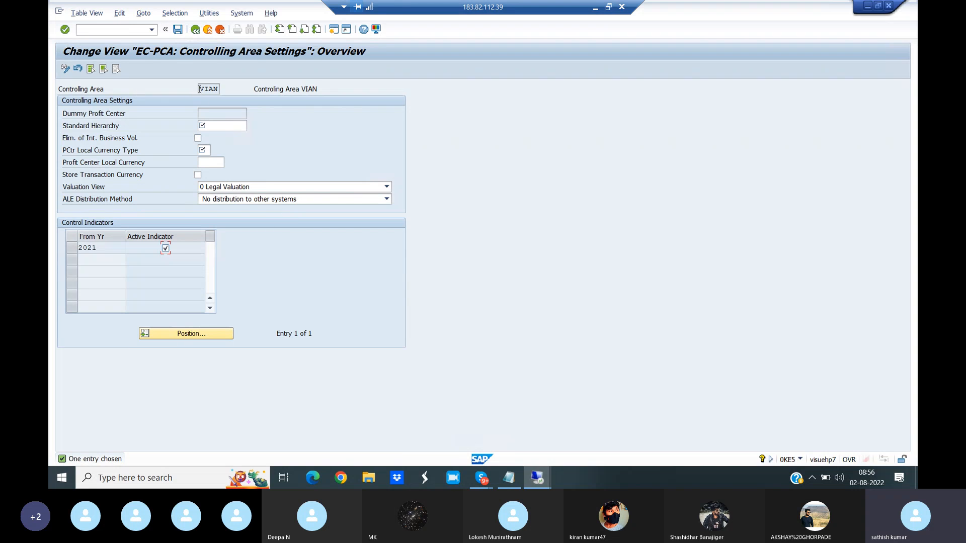
# - Enter VIPC_STDHI as the standard hierarchy of controlling area VIAN and select the part of the name after VI for copying
pyautogui.moveTo(203, 89); pyautogui.dragTo(236, 90)
pyautogui.click(209, 126)
pyautogui.write('VI')
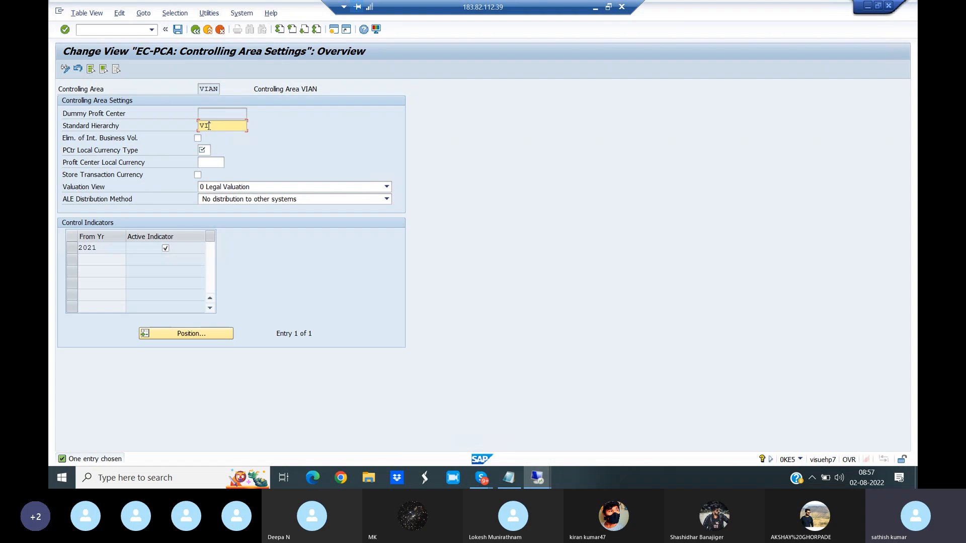
pyautogui.write('PC_STDHI')
pyautogui.moveTo(209, 125); pyautogui.dragTo(254, 127)
# - Set the profit center local currency type to 20, Controlling area currency, from the list of possible values
pyautogui.click(215, 150)
pyautogui.click(215, 151)
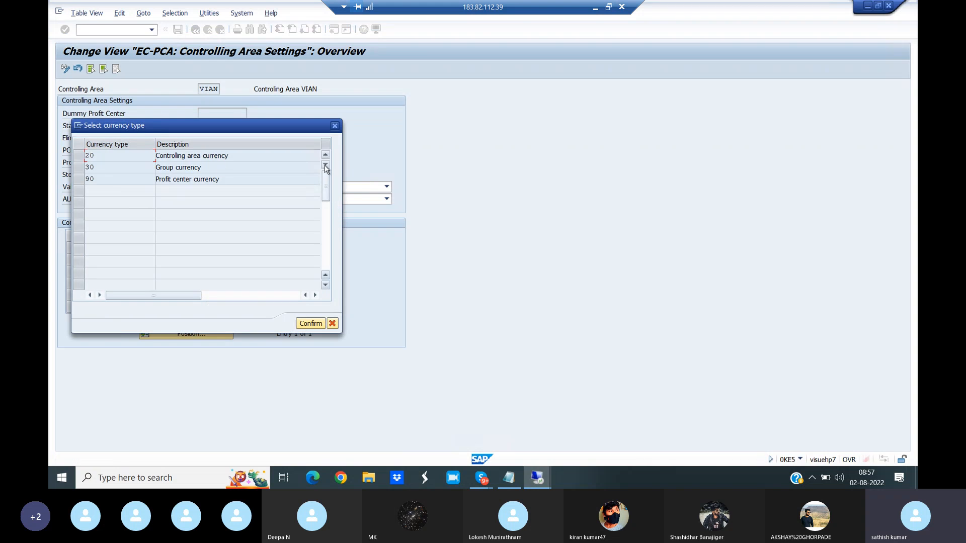
pyautogui.click(82, 156)
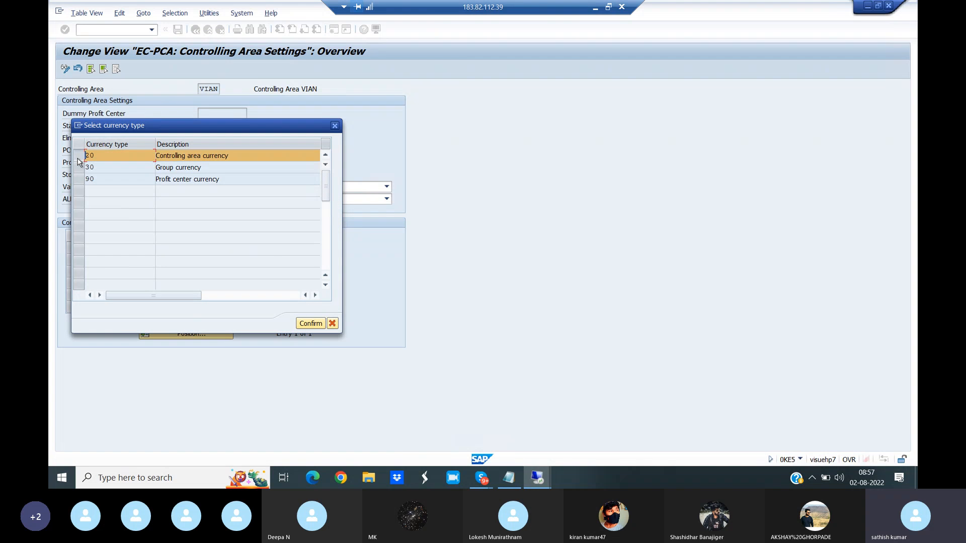
pyautogui.click(314, 323)
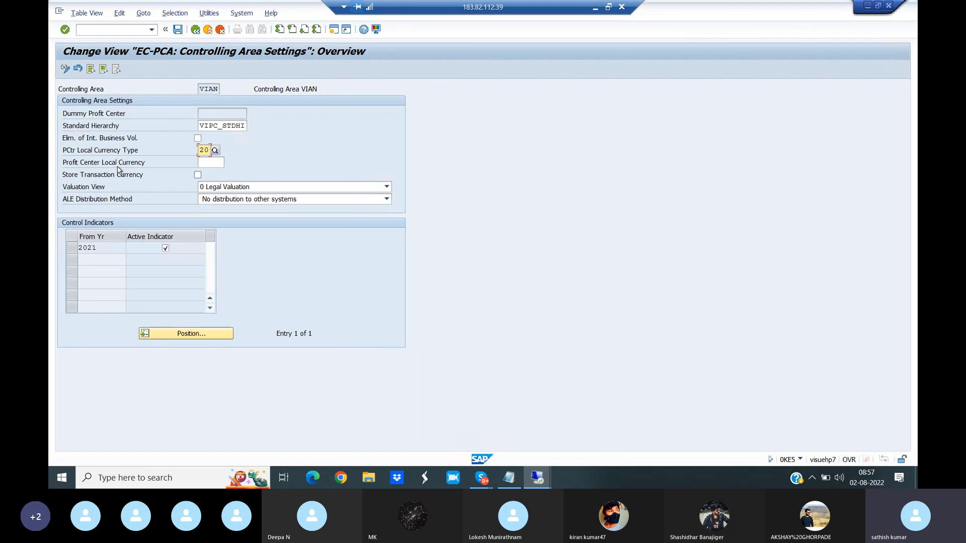
# - Set the profit center local currency to INR and save the controlling area settings
pyautogui.click(210, 161)
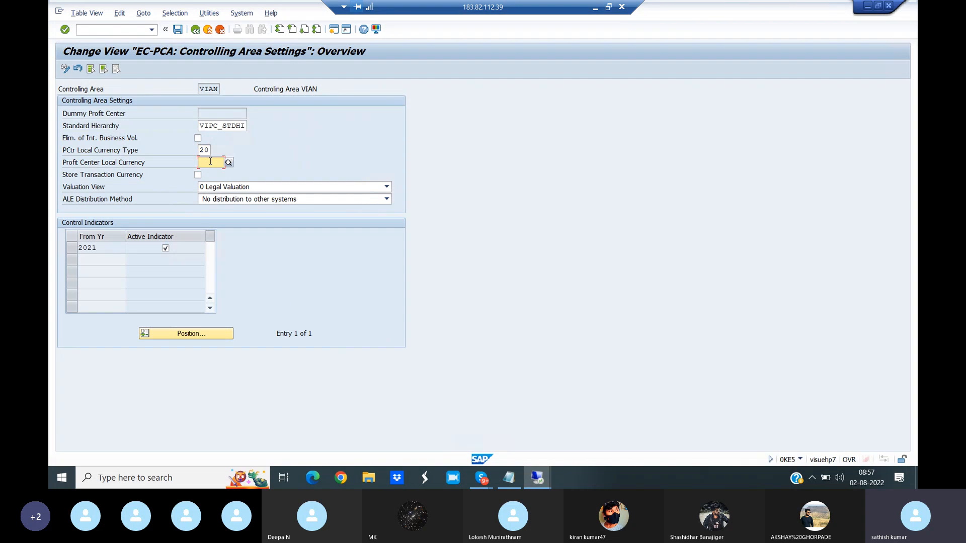
pyautogui.write('INR')
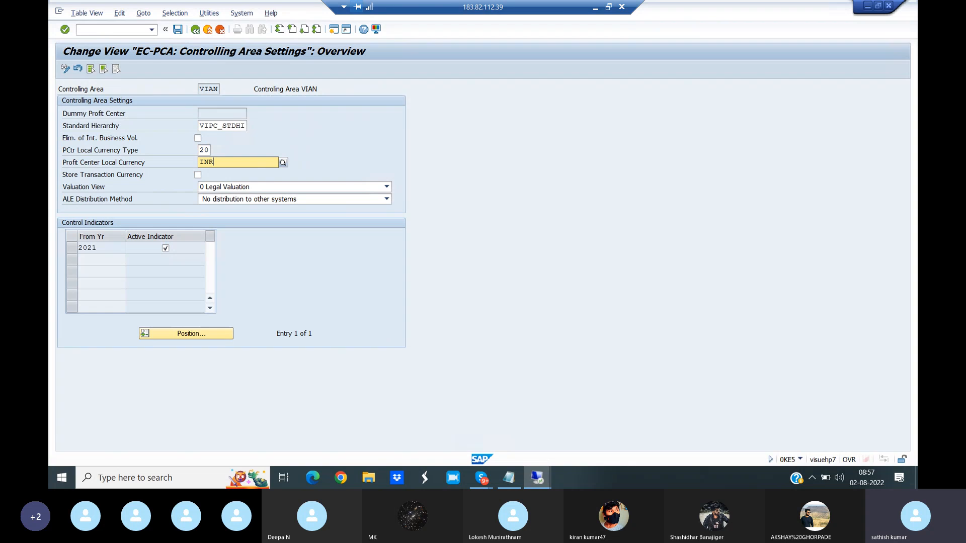
pyautogui.click(219, 184)
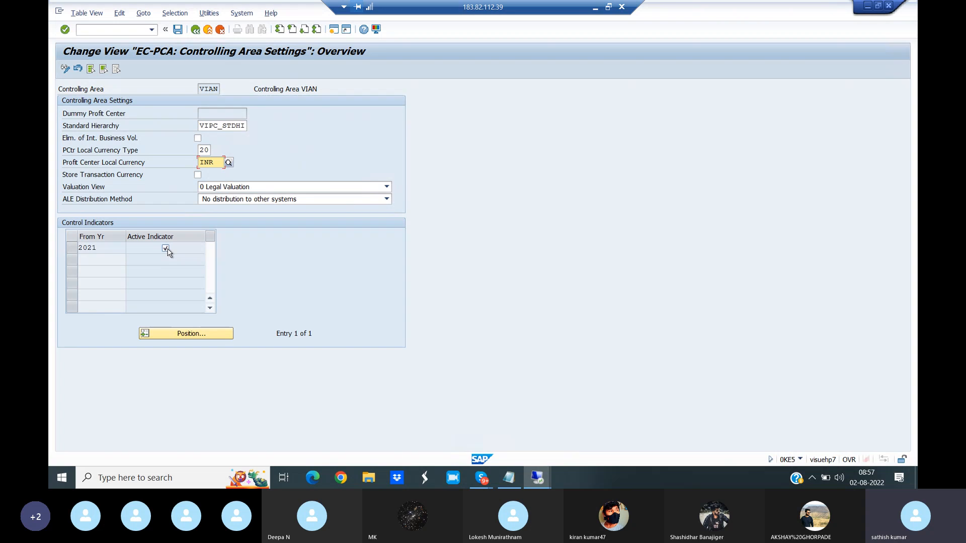
pyautogui.click(178, 30)
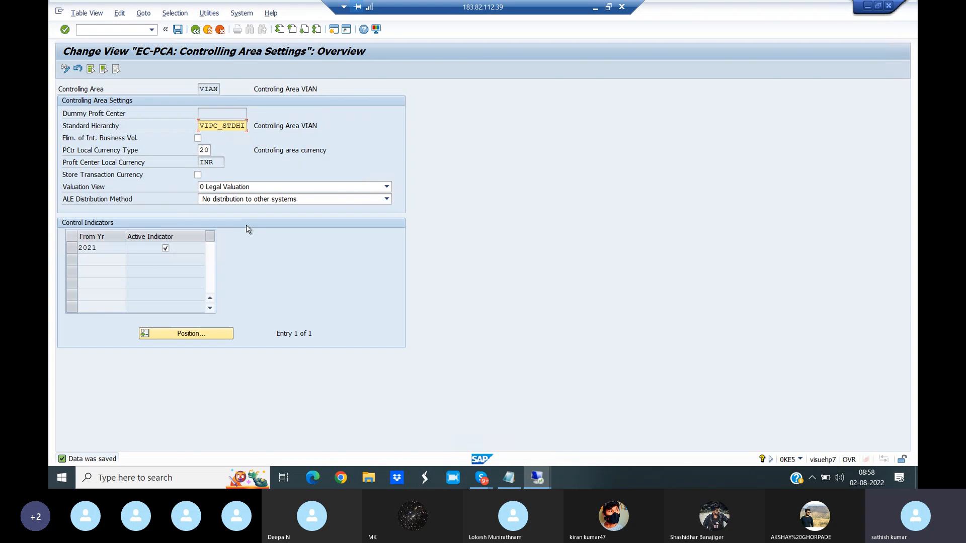
# - Enter the transaction code /NKE59 for creating a dummy profit center
pyautogui.click(94, 28)
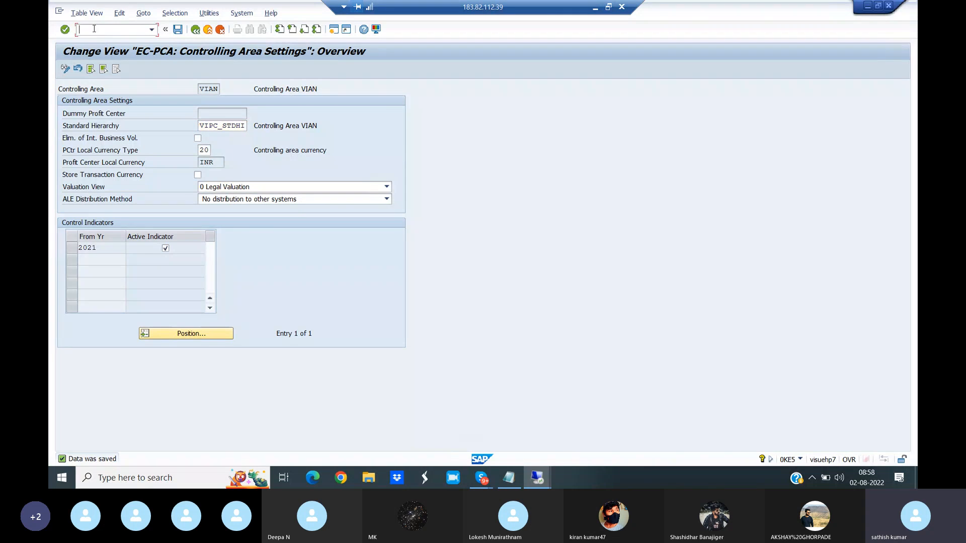
pyautogui.write('/NKE59')
# - Switch to the Tcodes notes in Notepad and read the definition of the dummy profit center
pyautogui.click(513, 483)
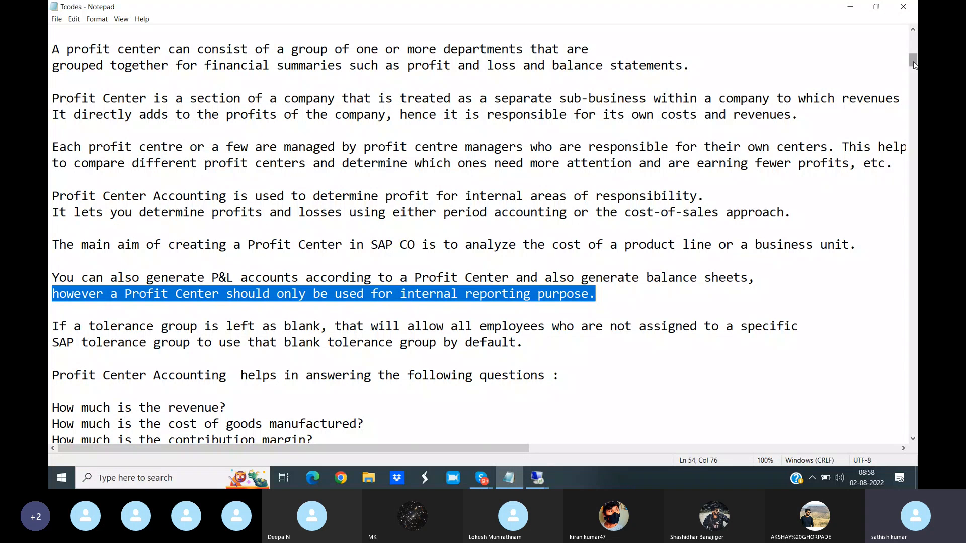
pyautogui.scroll(-6, 914, 66)
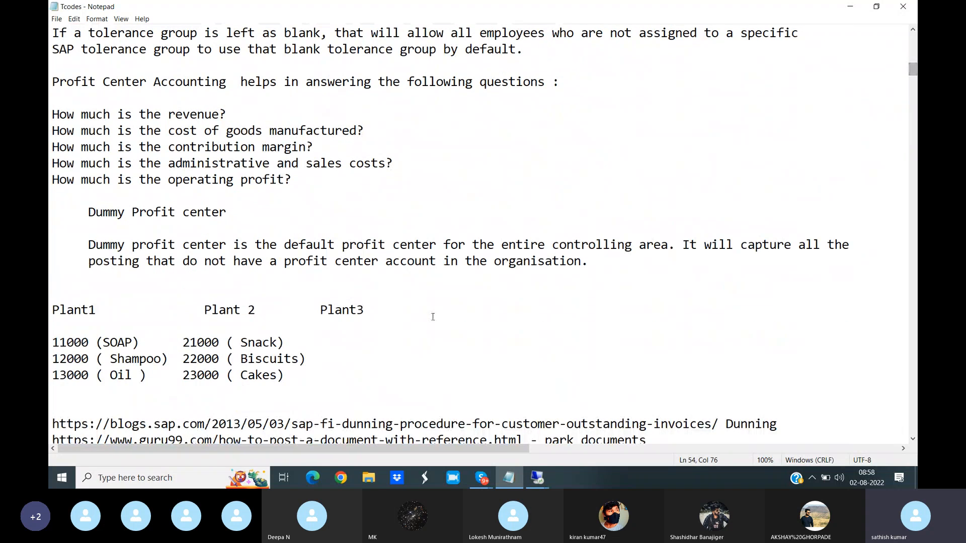
pyautogui.moveTo(89, 245); pyautogui.dragTo(876, 264)
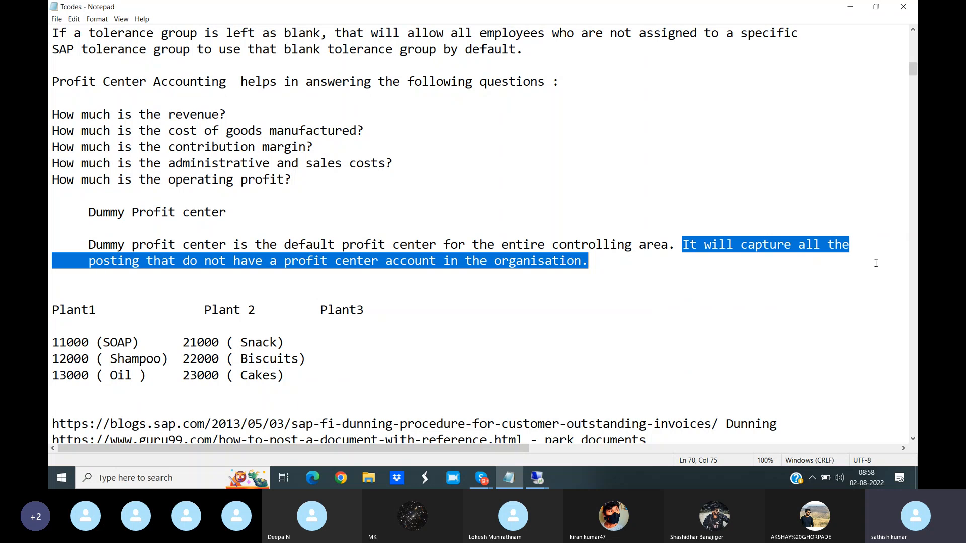
# - Return to the SAP remote session and run transaction KE59 to start creating a dummy profit center
pyautogui.click(537, 478)
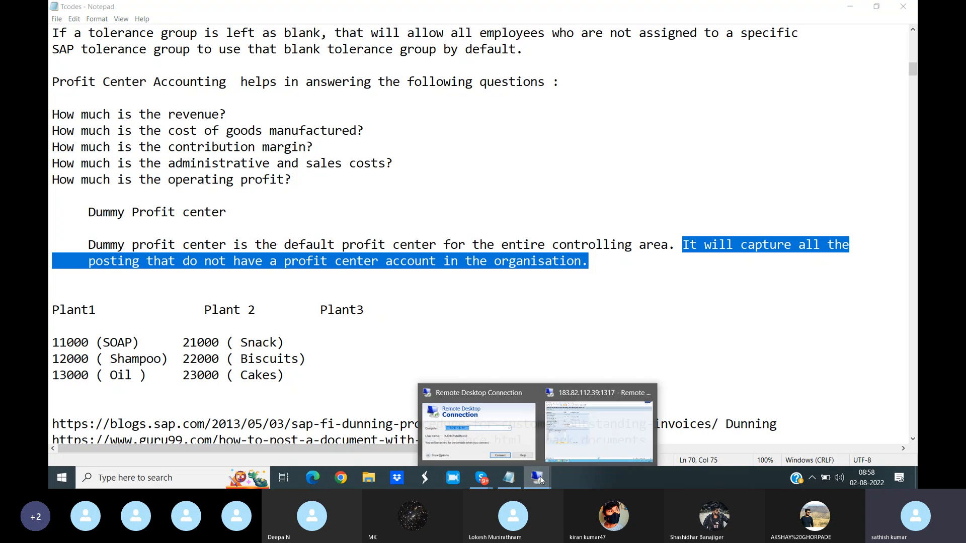
pyautogui.click(578, 447)
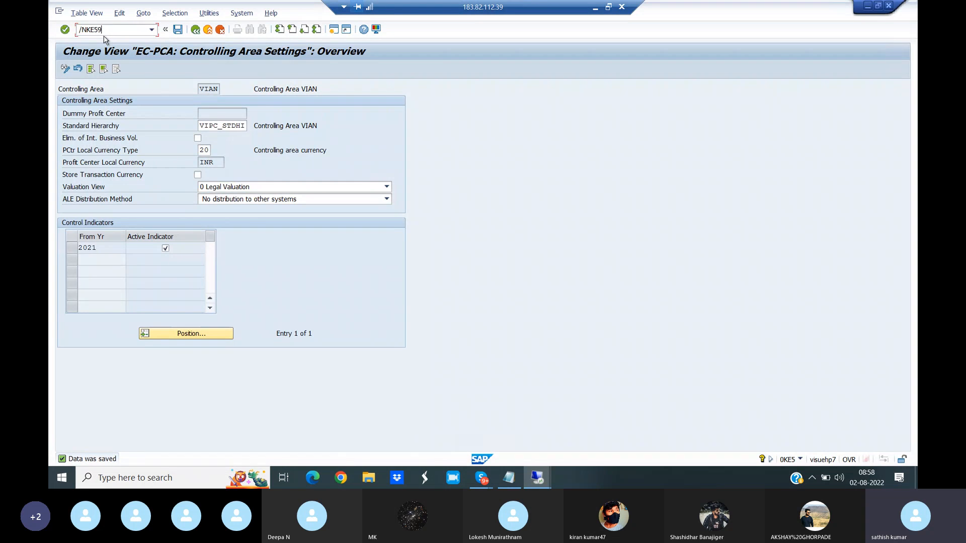
pyautogui.write('/NKE59')
pyautogui.press('Return')
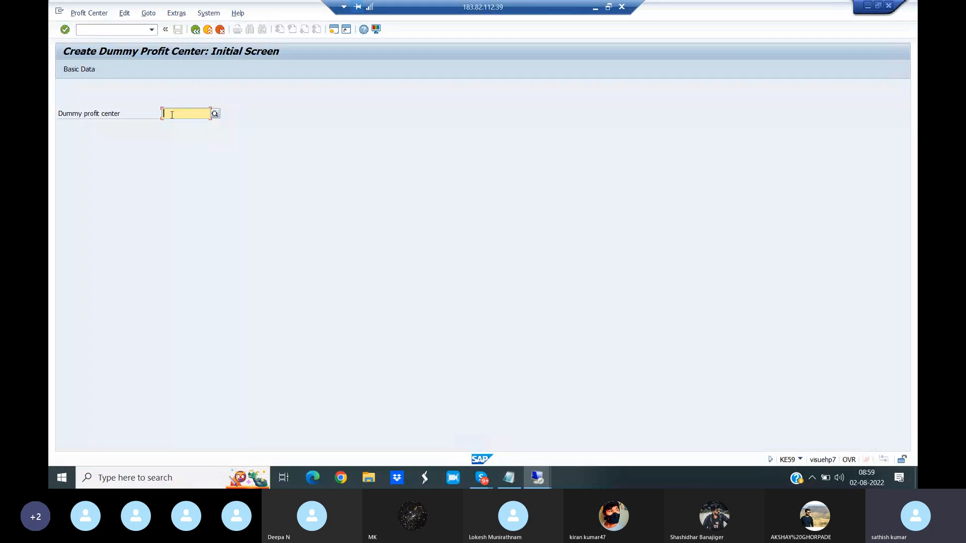
# - Enter Dummy_vian as the dummy profit center and open its basic data
pyautogui.write('D')
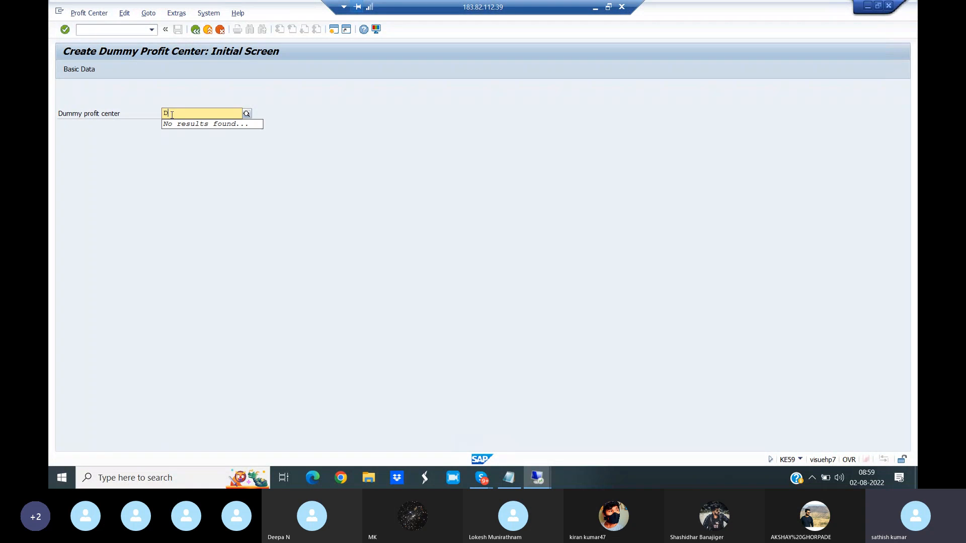
pyautogui.write('ummy_')
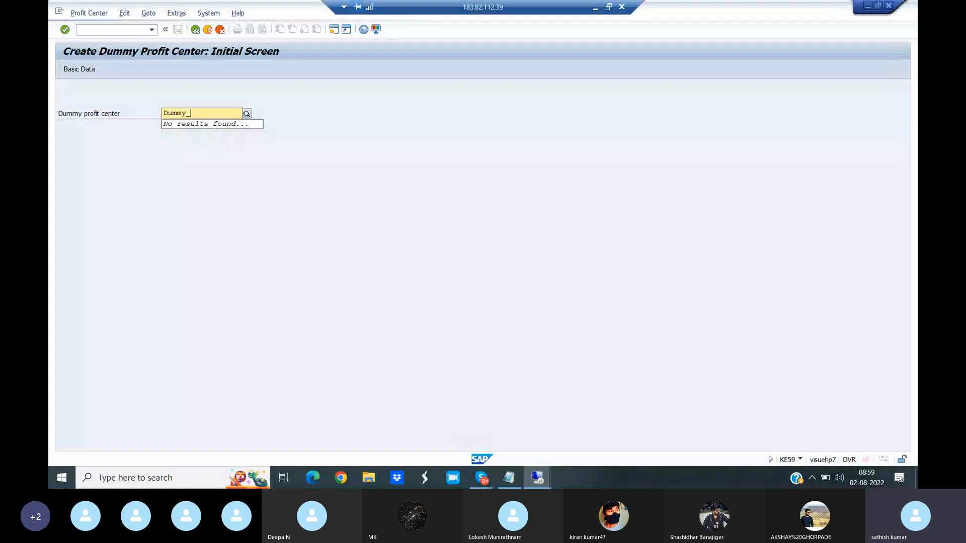
pyautogui.write('vian')
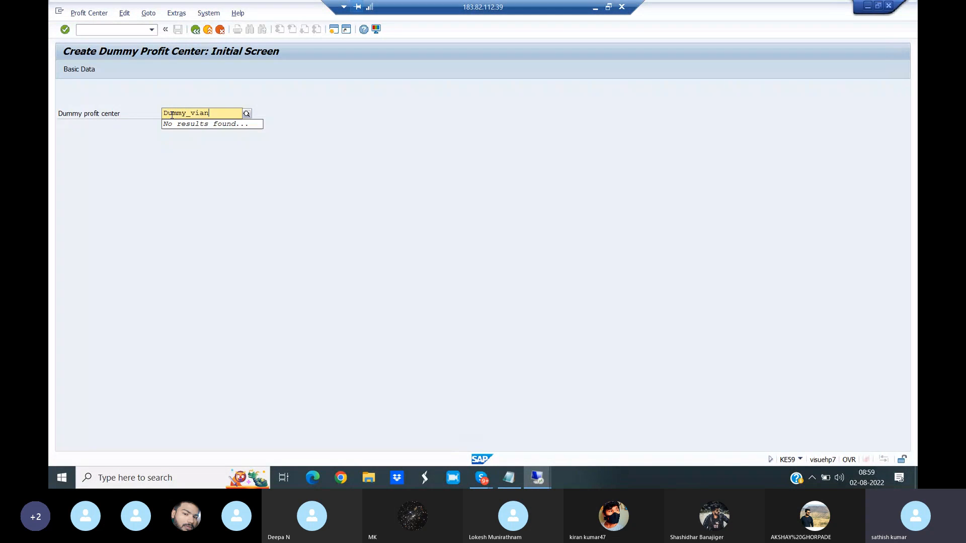
pyautogui.click(120, 89)
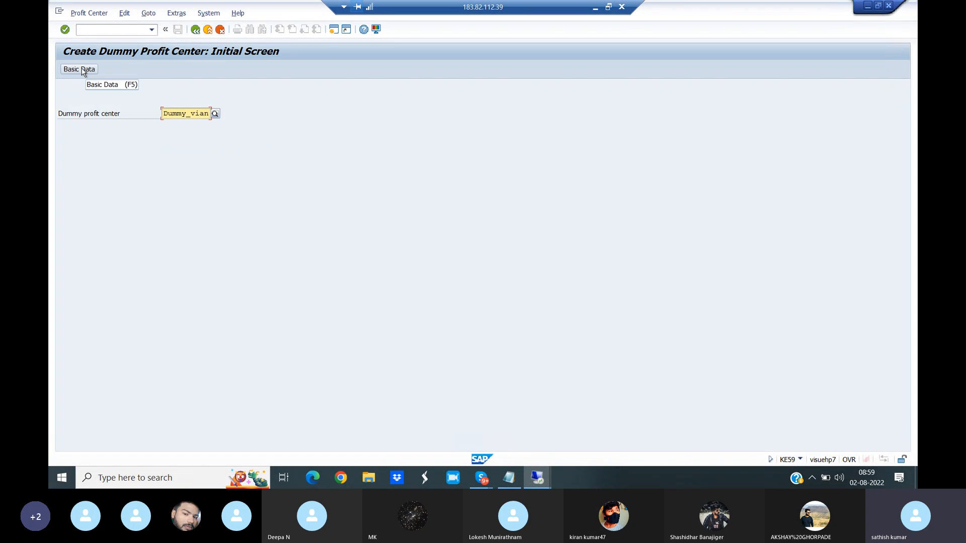
pyautogui.click(81, 69)
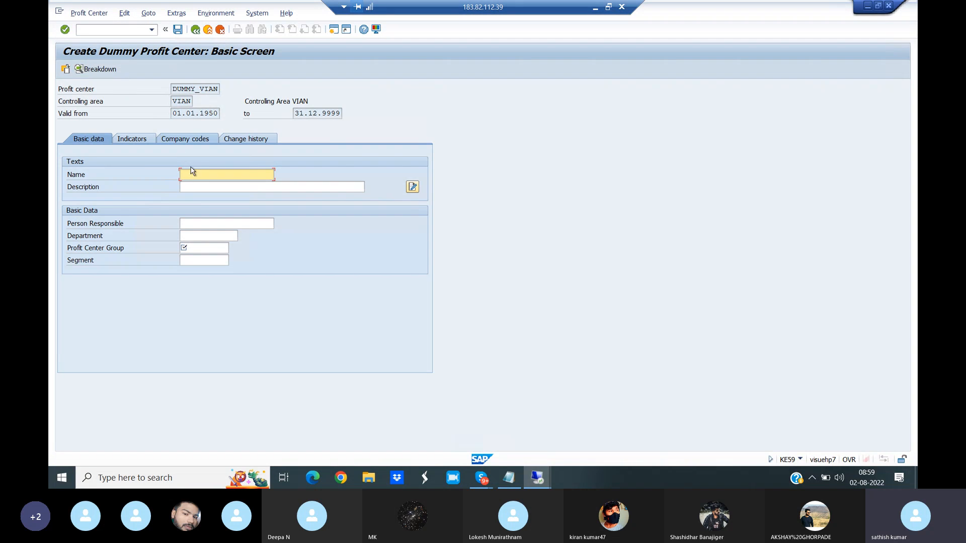
# - Name the profit center "Dummy profit center" and describe it as "Dummy profit center VIAN"
pyautogui.write('Dummy profit center')
pyautogui.click(188, 191)
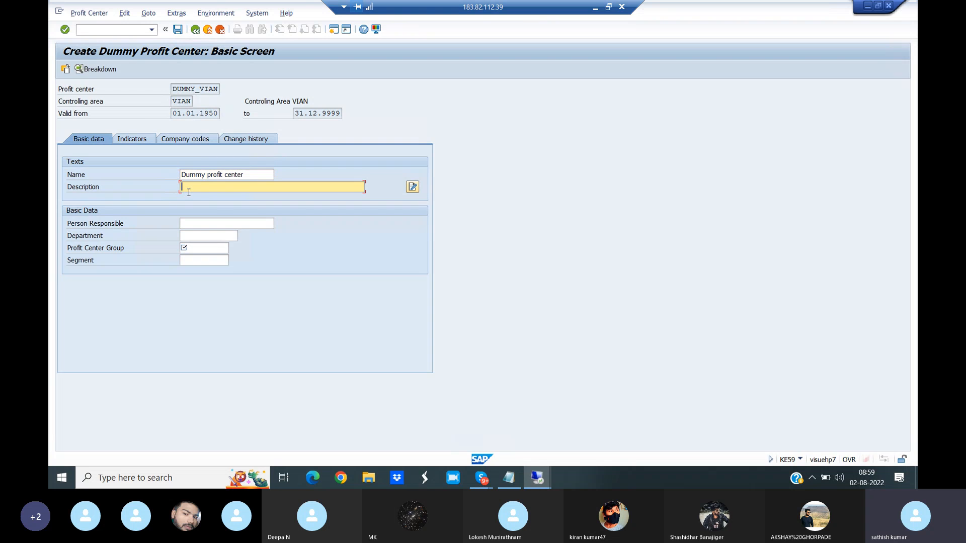
pyautogui.write('Dummy profit center VIAN')
# - Set the department to Controlling and paste VIPC_STDHI as the profit center group, leaving the person responsible blank
pyautogui.click(193, 227)
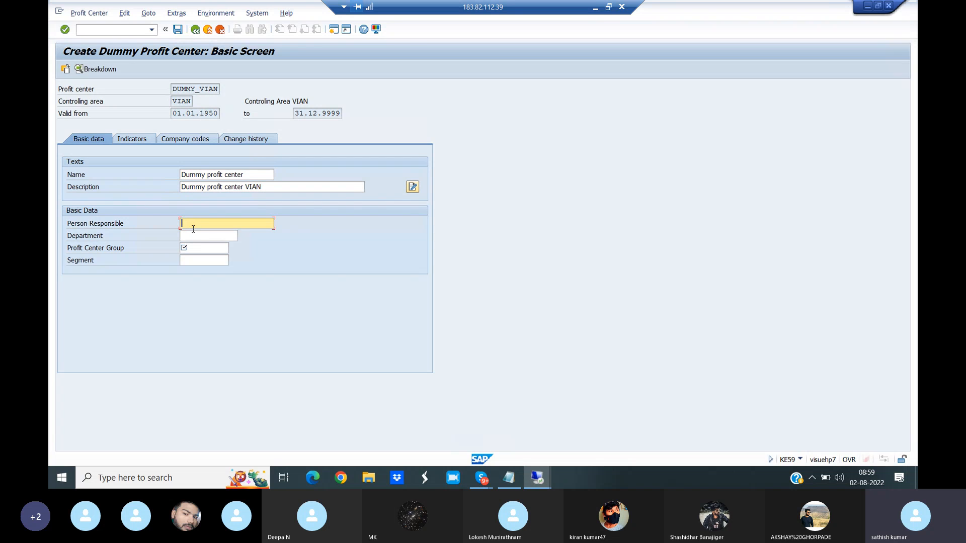
pyautogui.click(193, 236)
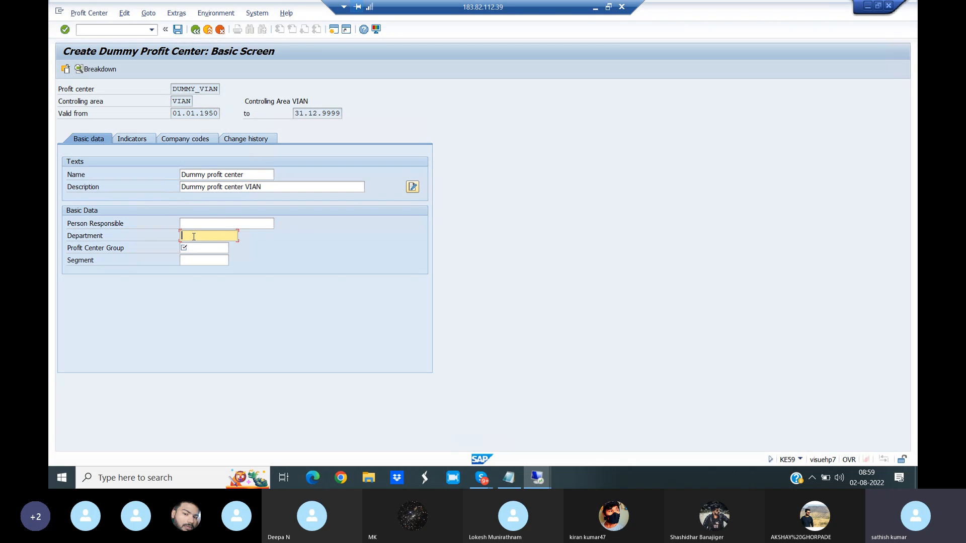
pyautogui.write('Controlling')
pyautogui.click(201, 251)
pyautogui.write('VIPC_STDHI')
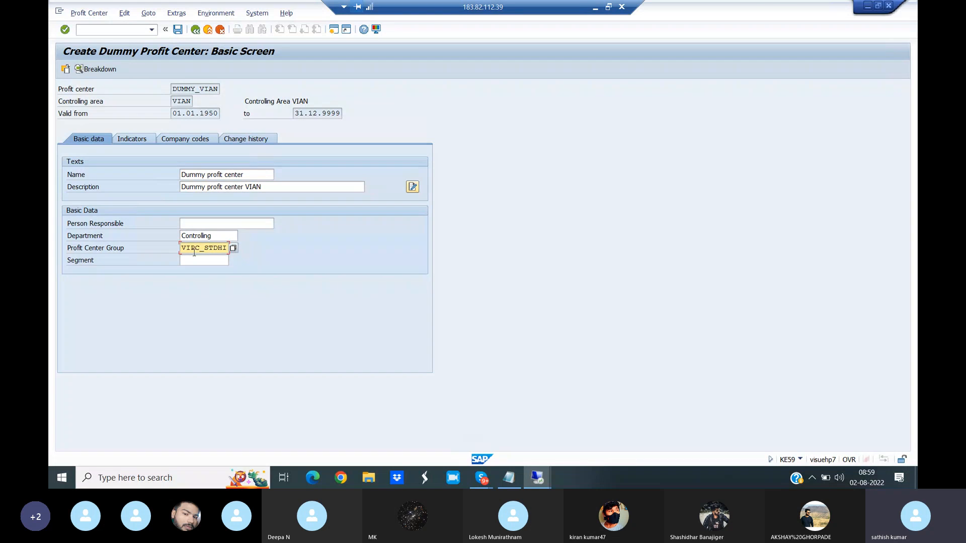
# - Pick MANF (Manifacturing) from the available segments as the segment and save the dummy profit center
pyautogui.moveTo(183, 247); pyautogui.dragTo(231, 248)
pyautogui.click(209, 260)
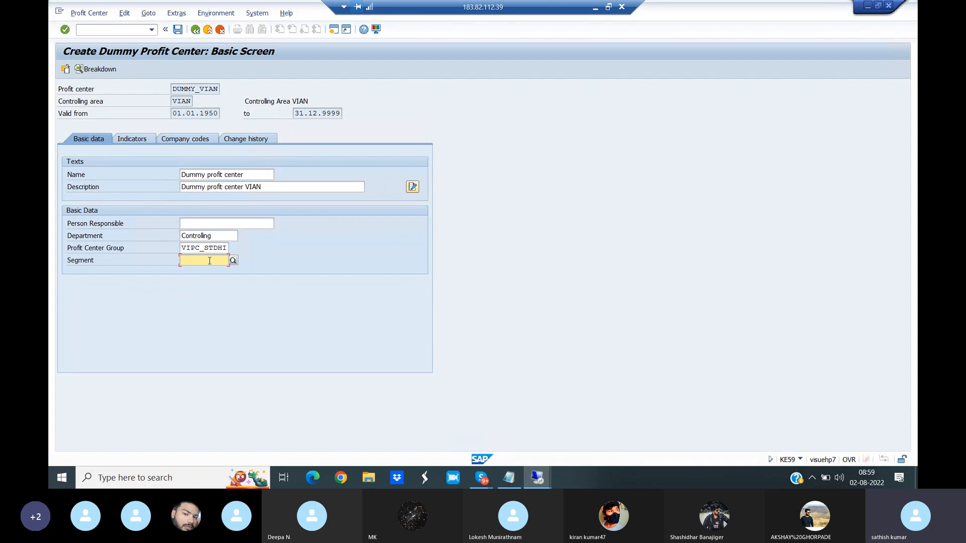
pyautogui.click(233, 259)
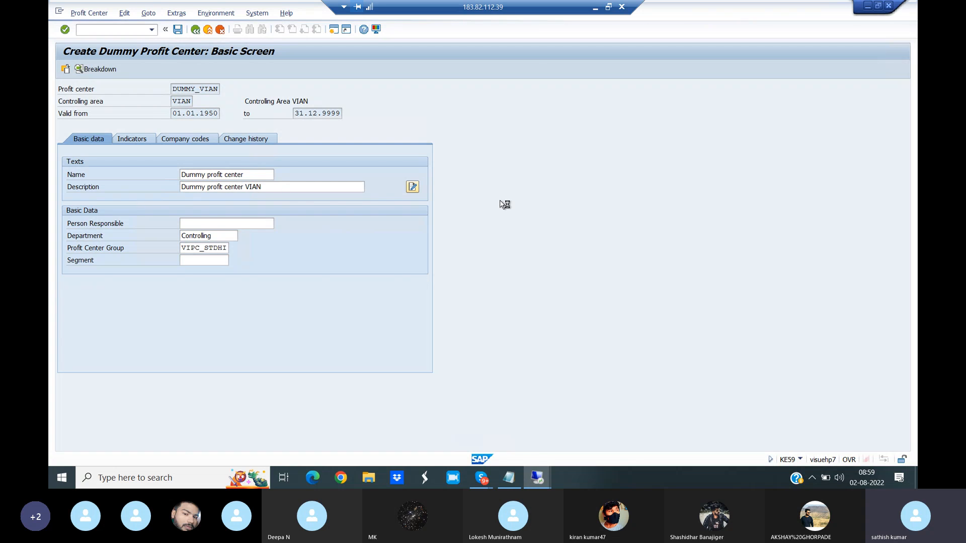
pyautogui.moveTo(439, 182); pyautogui.dragTo(702, 82)
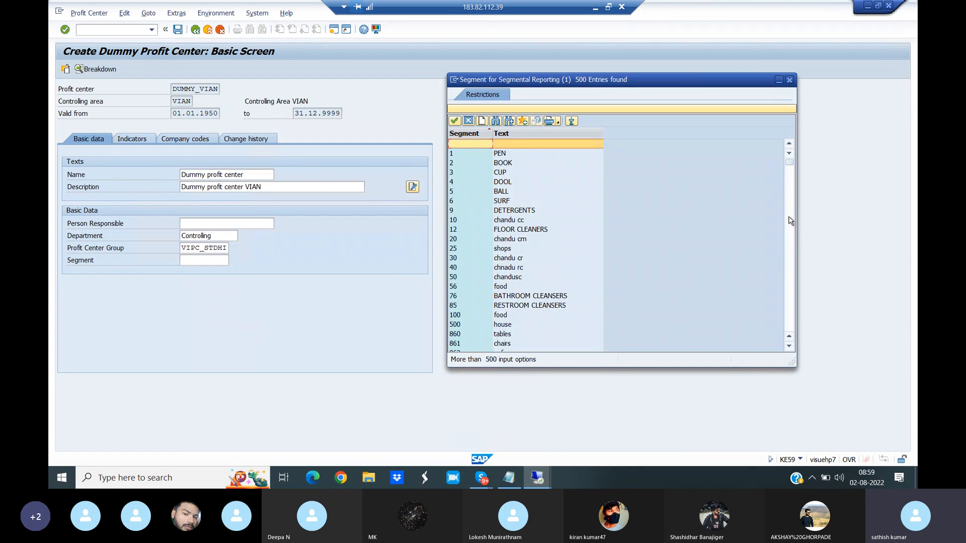
pyautogui.click(791, 220)
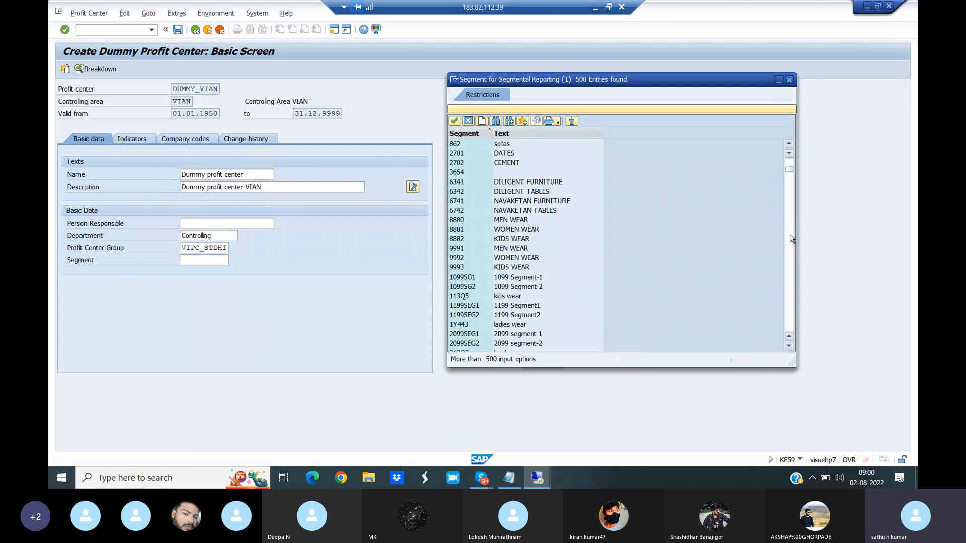
pyautogui.click(791, 239)
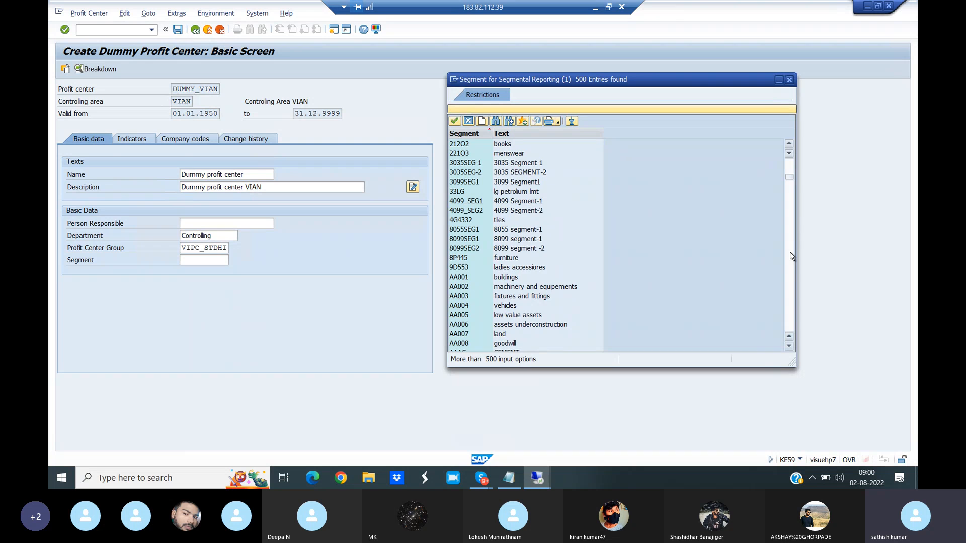
pyautogui.click(791, 299)
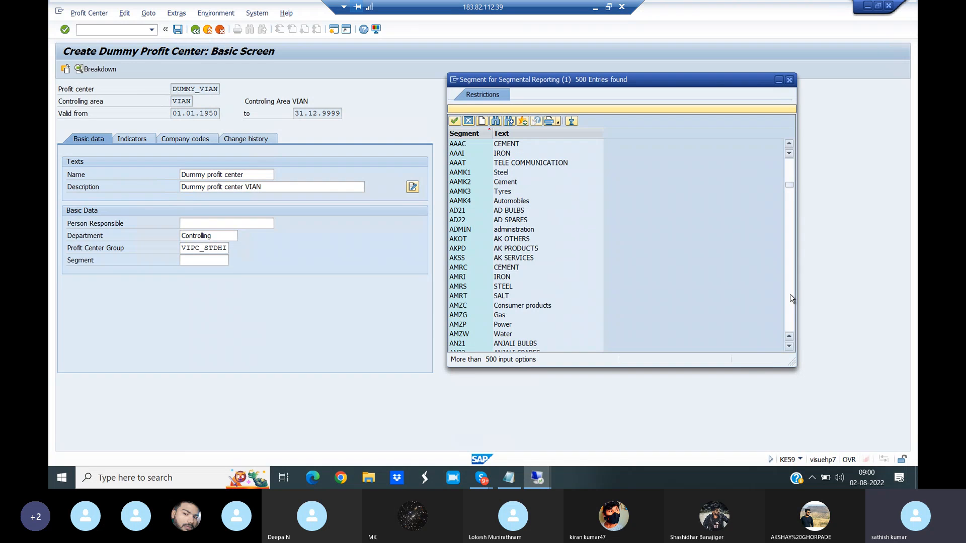
pyautogui.click(792, 299)
pyautogui.click(791, 306)
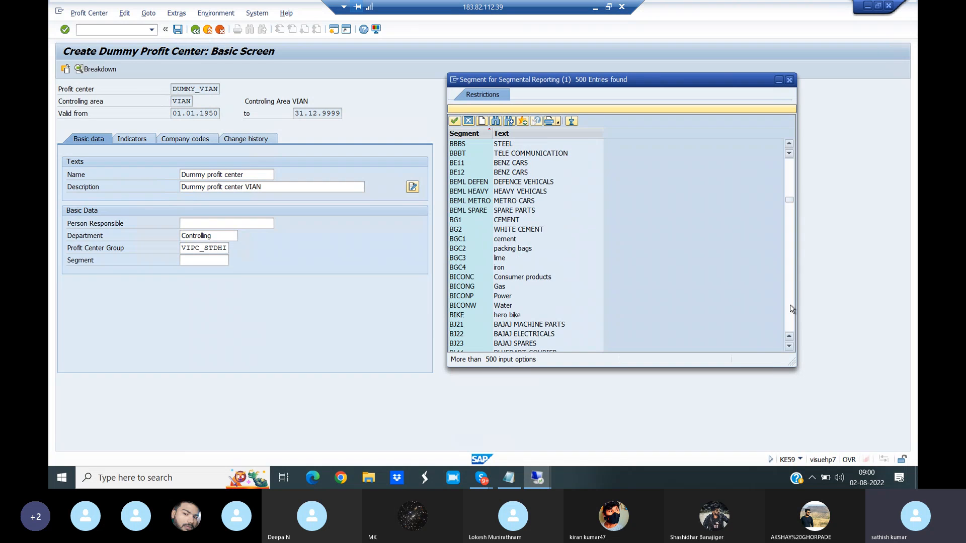
pyautogui.click(791, 308)
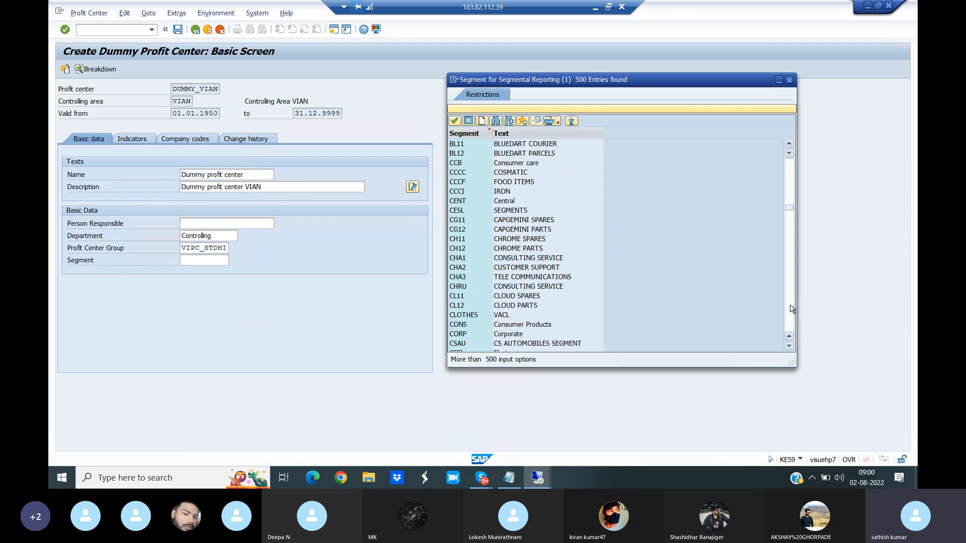
pyautogui.click(791, 308)
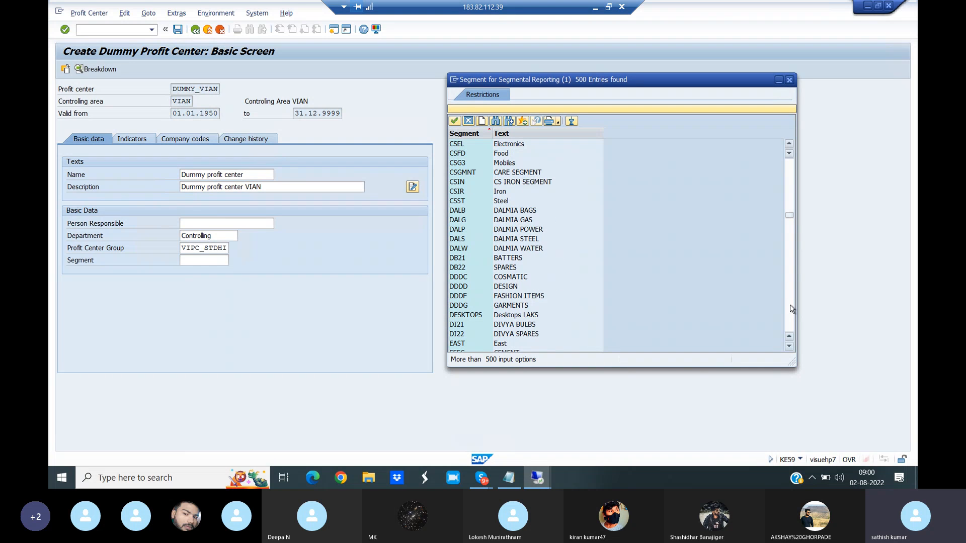
pyautogui.click(791, 308)
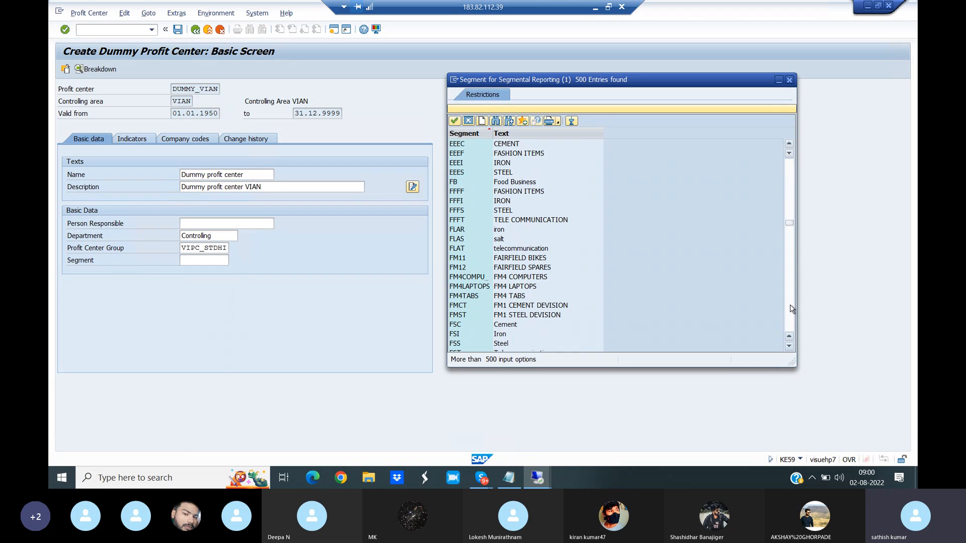
pyautogui.click(791, 309)
pyautogui.click(792, 308)
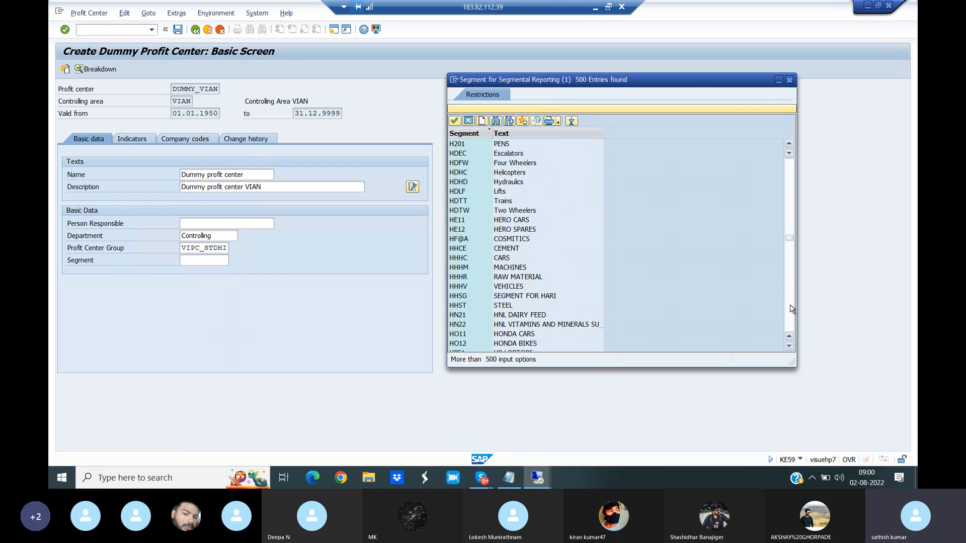
pyautogui.click(792, 308)
pyautogui.click(792, 308)
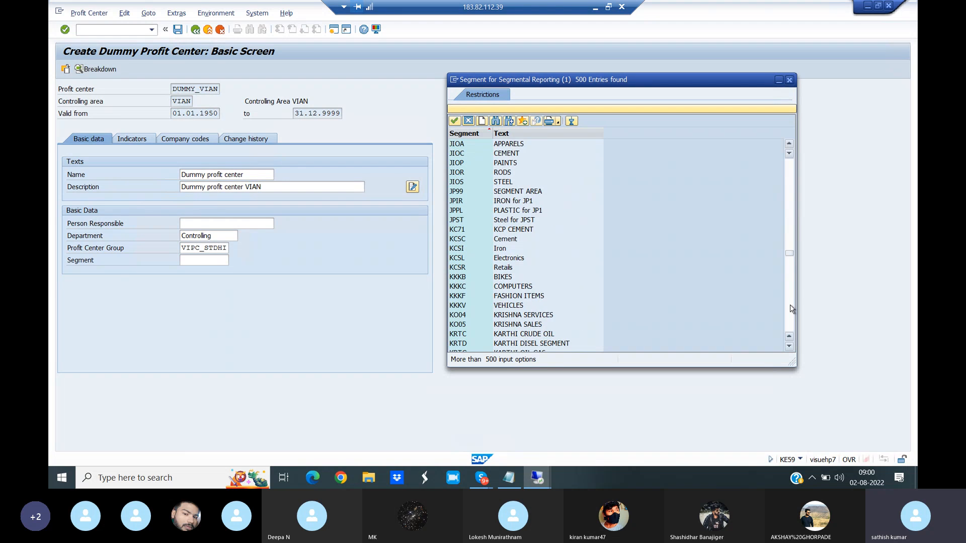
pyautogui.click(791, 309)
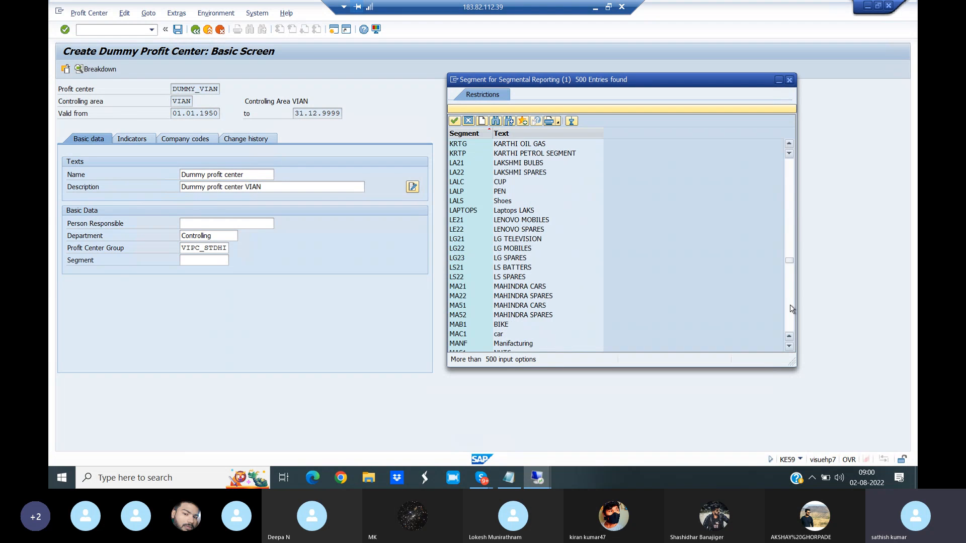
pyautogui.click(789, 346)
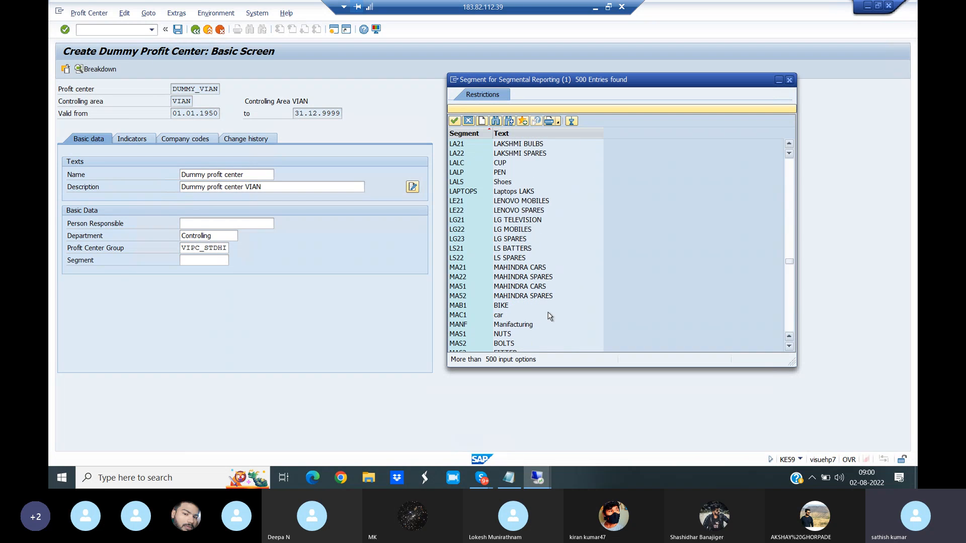
pyautogui.click(520, 326)
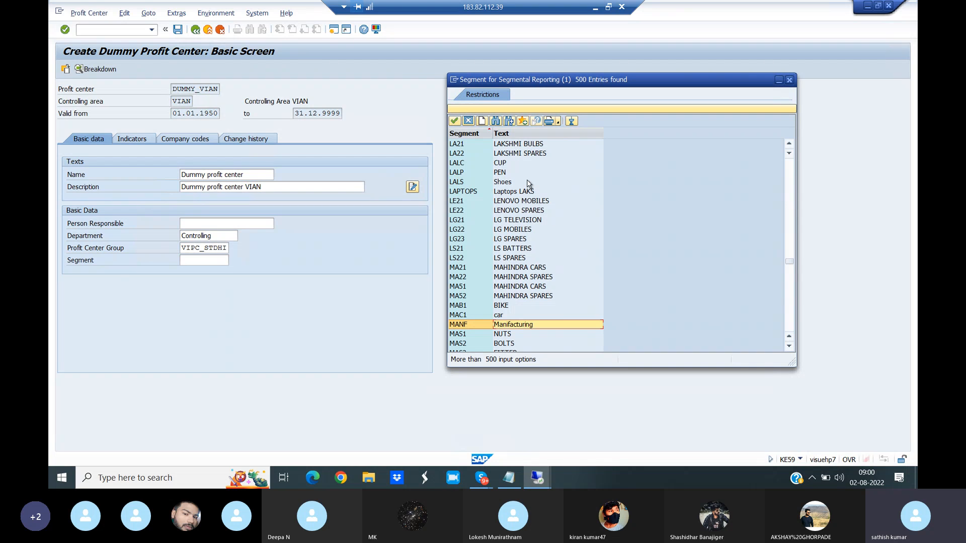
pyautogui.doubleClick(523, 326)
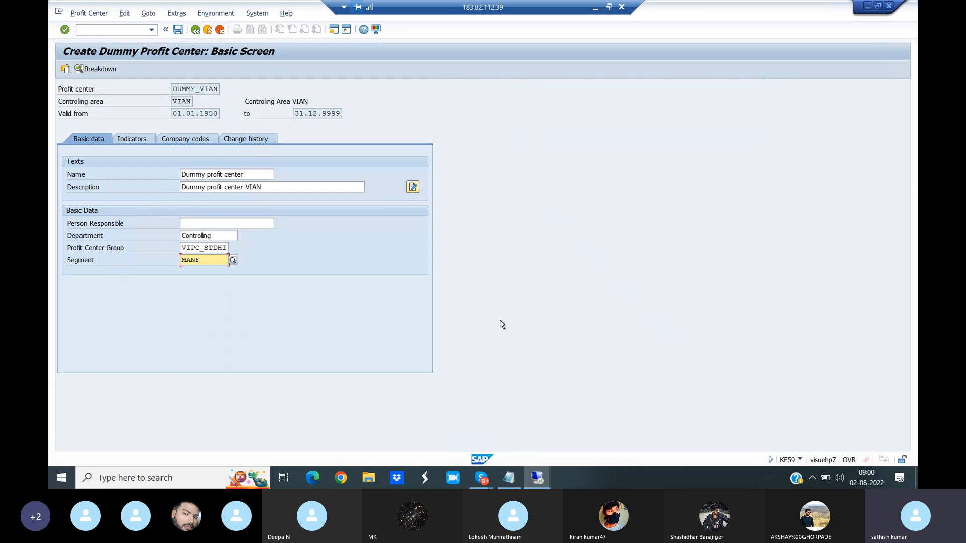
pyautogui.click(178, 30)
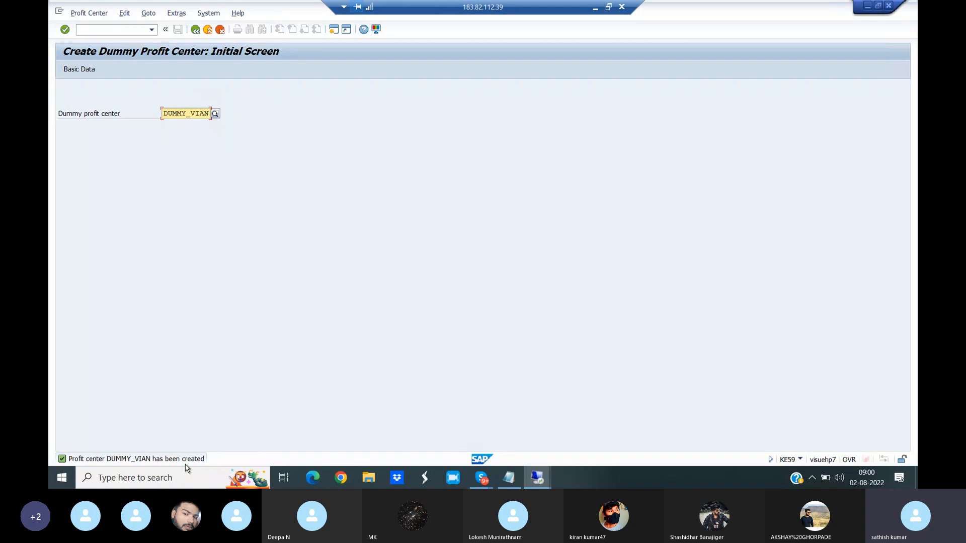
# - Run transaction 1KEF to maintain the profit center control parameters for actual postings
pyautogui.click(95, 29)
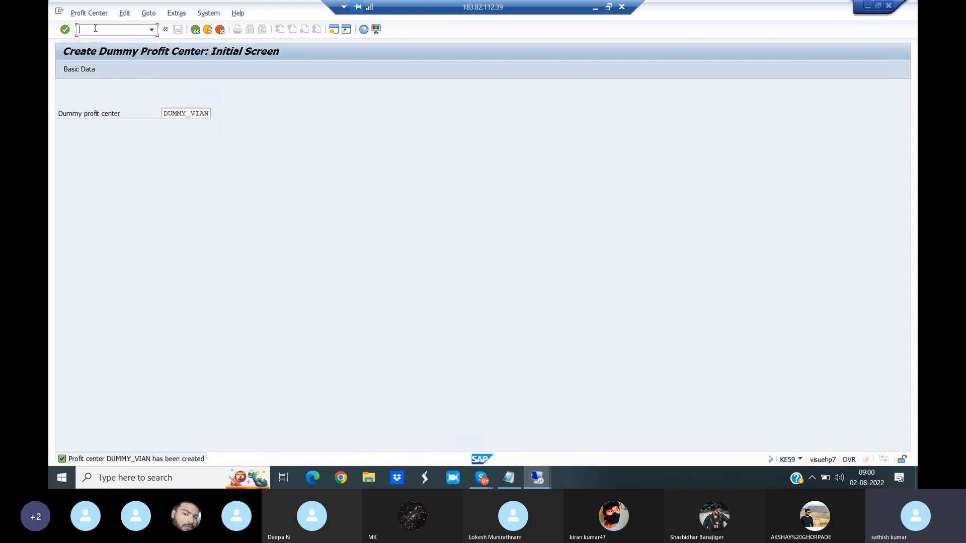
pyautogui.write('/N1KEF')
pyautogui.press('Return')
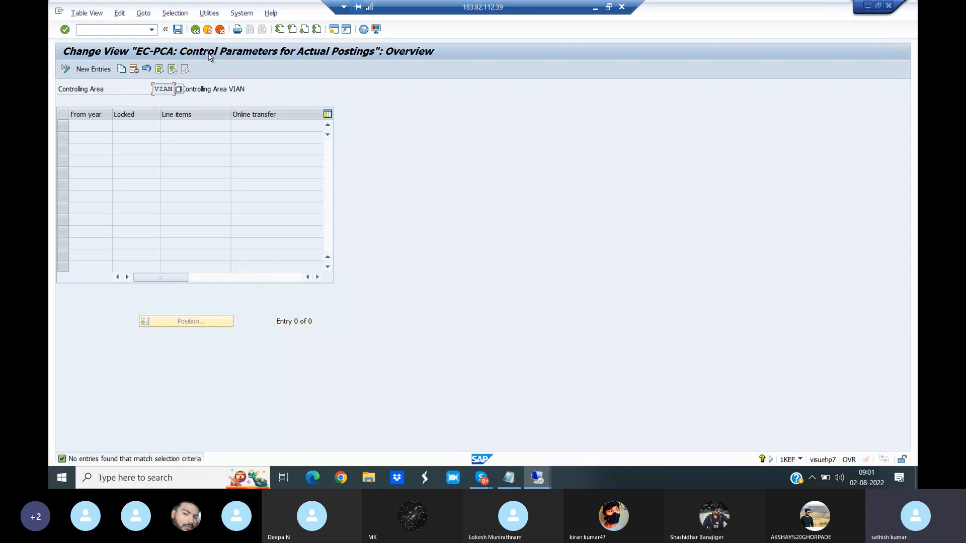
pyautogui.click(151, 30)
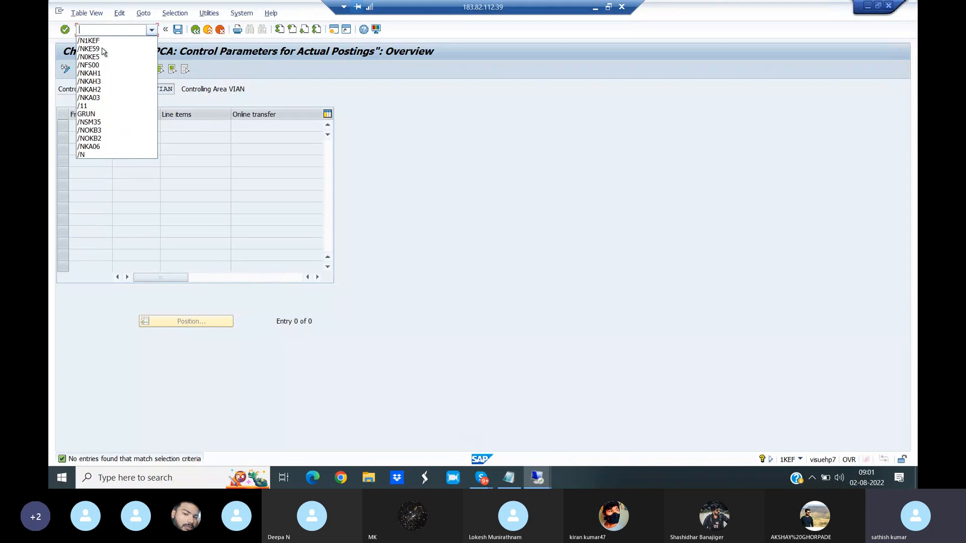
pyautogui.click(265, 70)
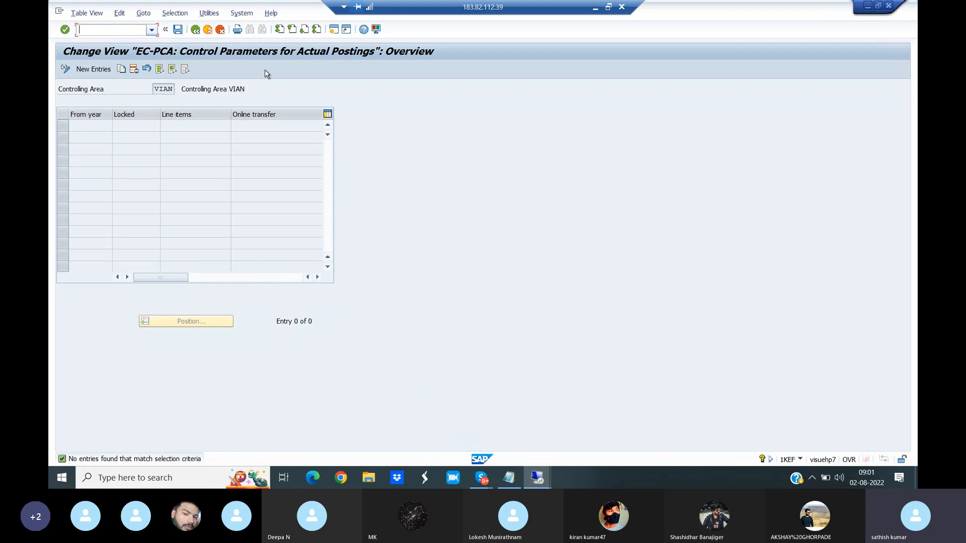
# - Add an actual-postings entry from year 2021 with line items and online transfer enabled, leave it unlocked, and save it
pyautogui.click(94, 69)
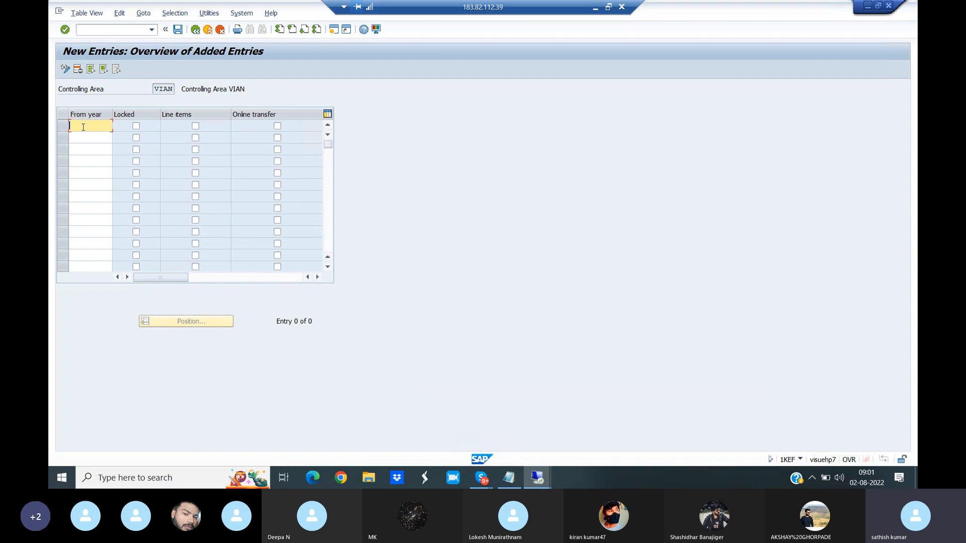
pyautogui.write('2021')
pyautogui.click(195, 126)
pyautogui.press('space')
pyautogui.click(278, 127)
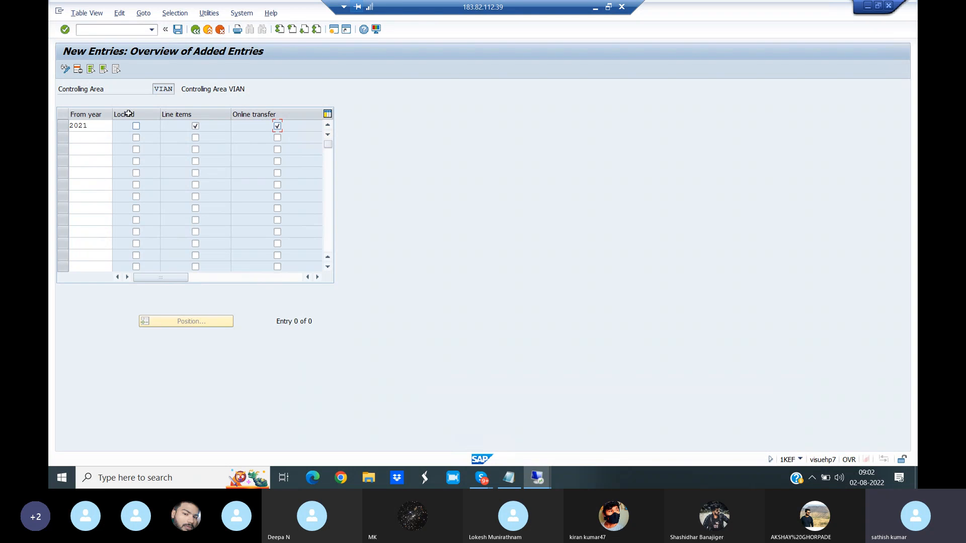
pyautogui.click(137, 127)
pyautogui.click(178, 30)
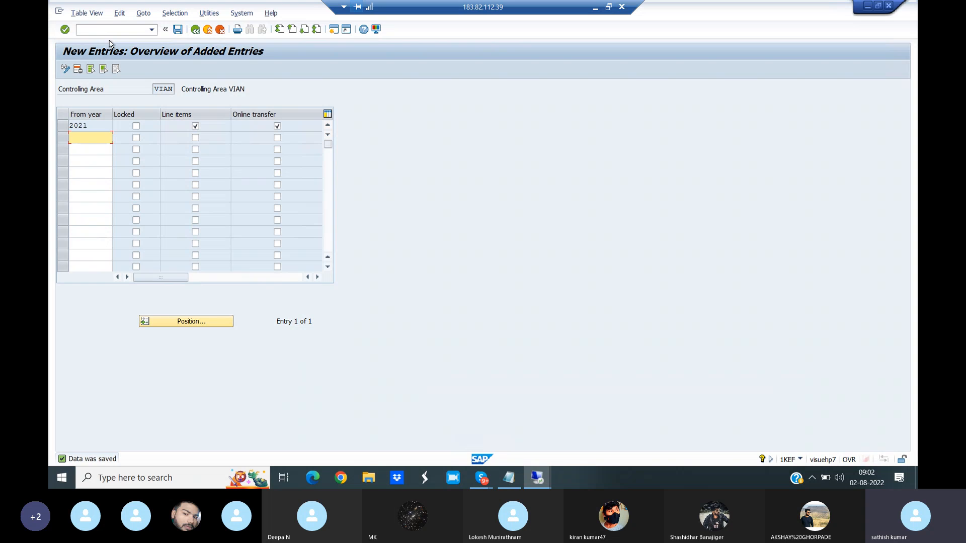
# - Run transaction OKEQ and open the profit center accounting settings for version 0, Plan/actual version
pyautogui.click(93, 30)
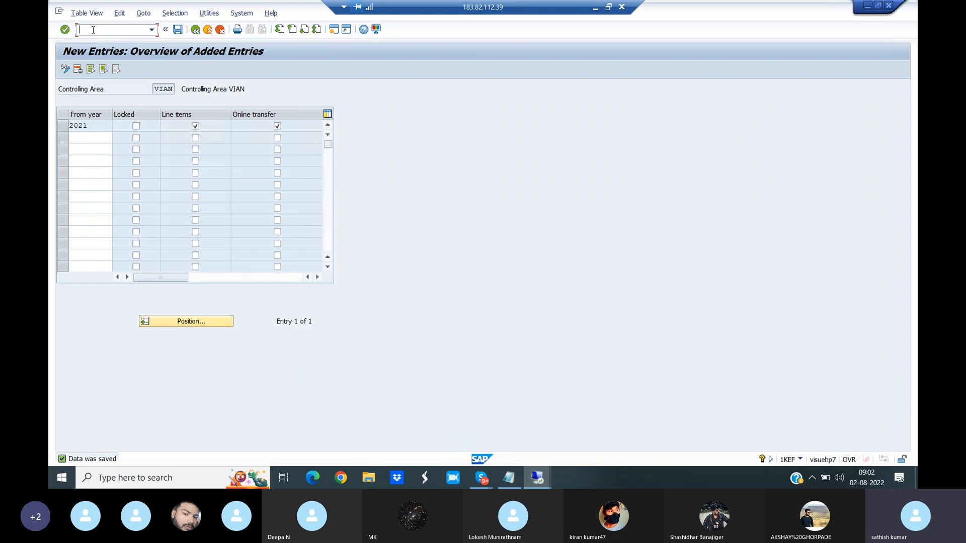
pyautogui.write('/NOK')
pyautogui.write('EO')
pyautogui.press('Return')
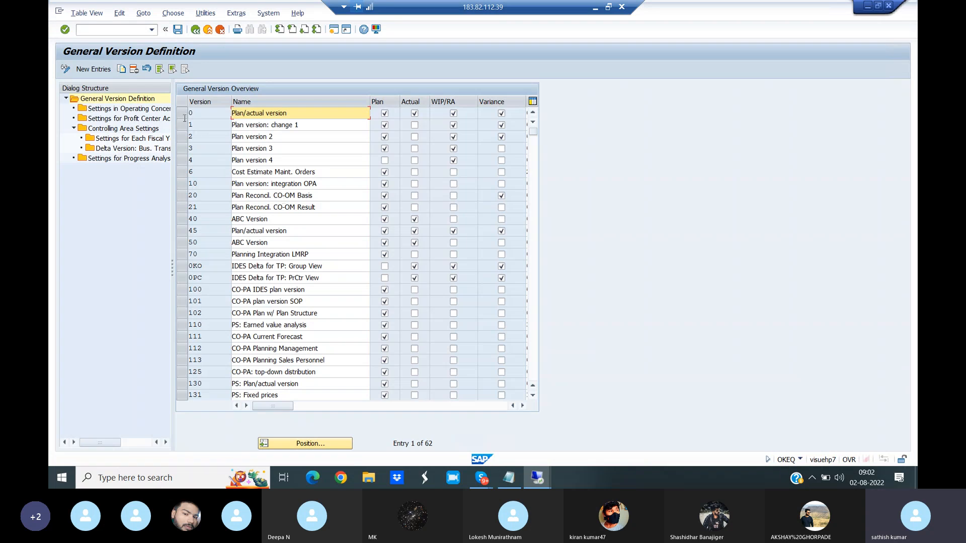
pyautogui.click(182, 114)
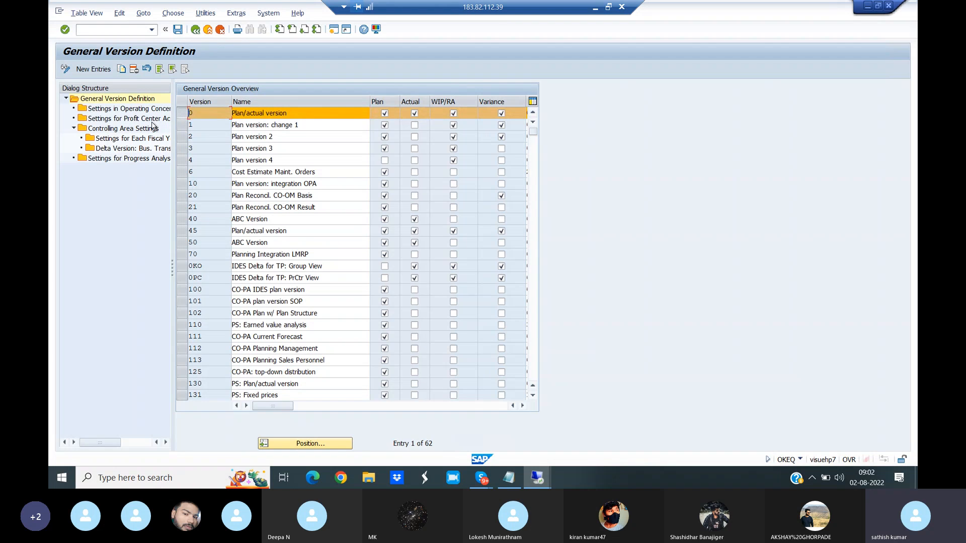
pyautogui.doubleClick(129, 119)
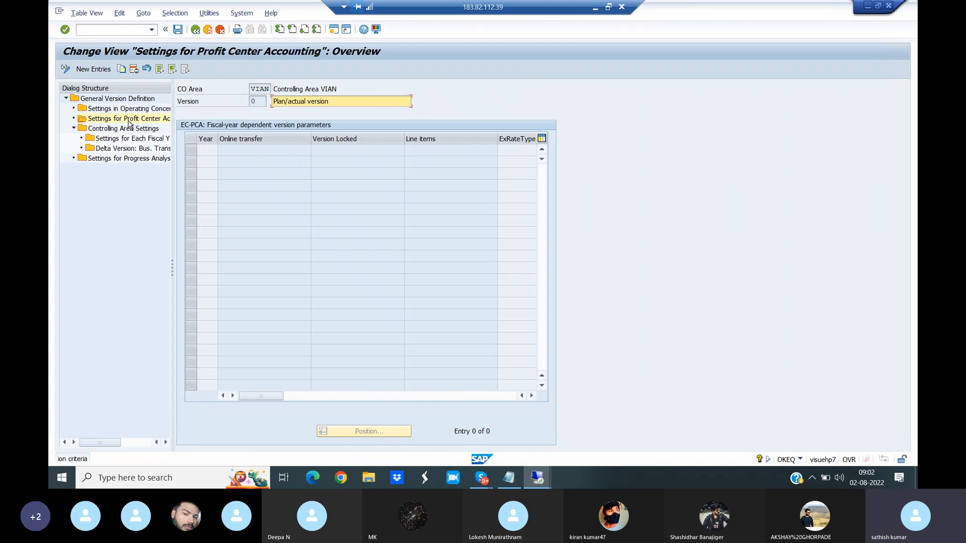
# - Add a 2021 entry with online transfer, line items and exchange rate type M, and save it under the proposed customizing request
pyautogui.click(93, 71)
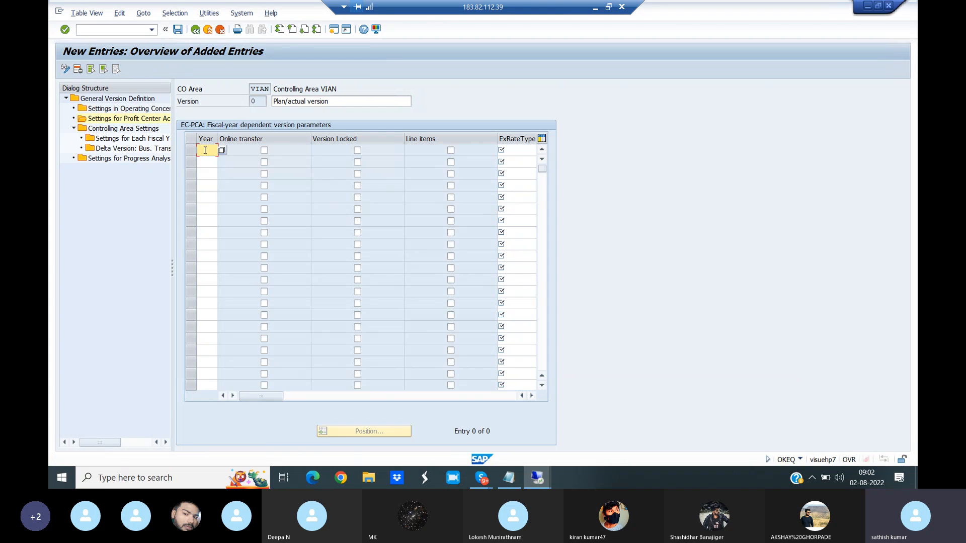
pyautogui.write('2021')
pyautogui.click(451, 151)
pyautogui.click(265, 151)
pyautogui.click(514, 150)
pyautogui.write('M')
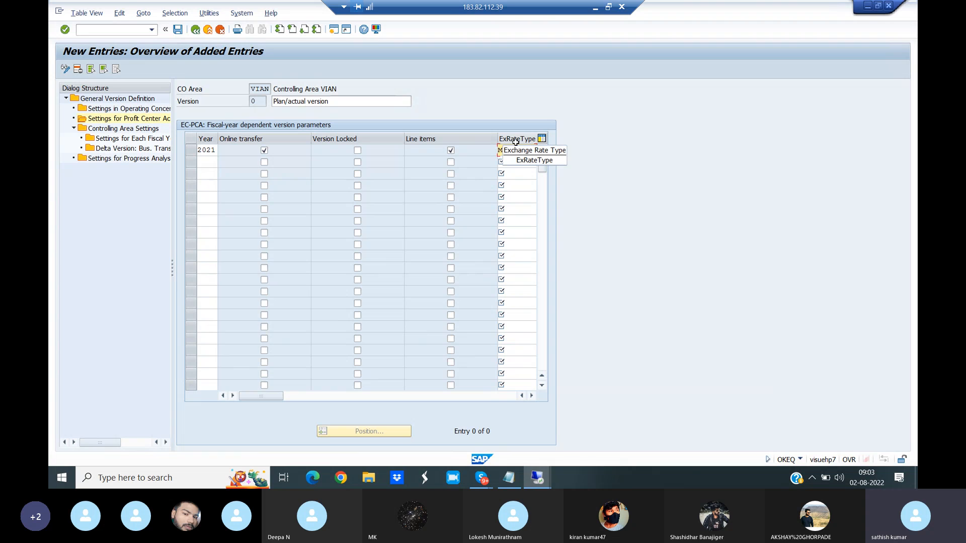
pyautogui.click(179, 29)
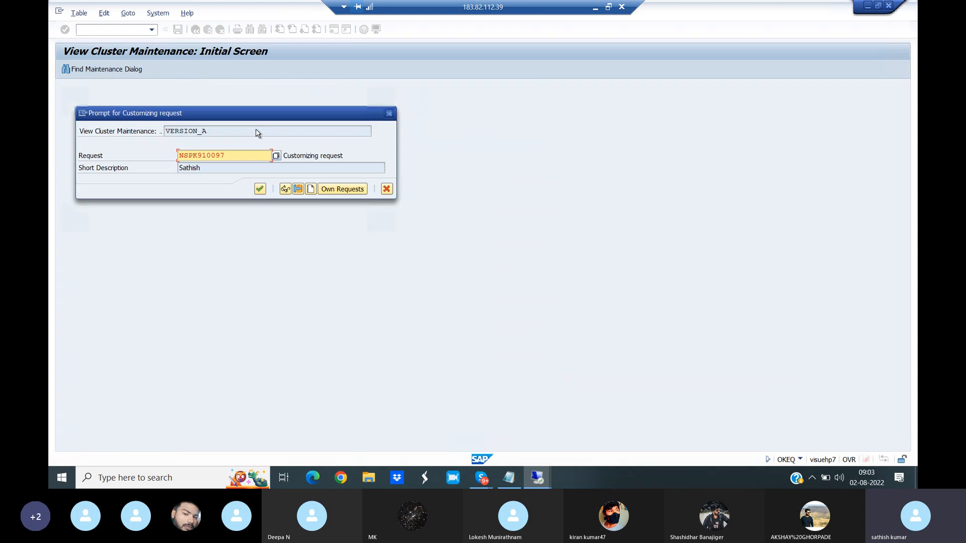
pyautogui.click(260, 189)
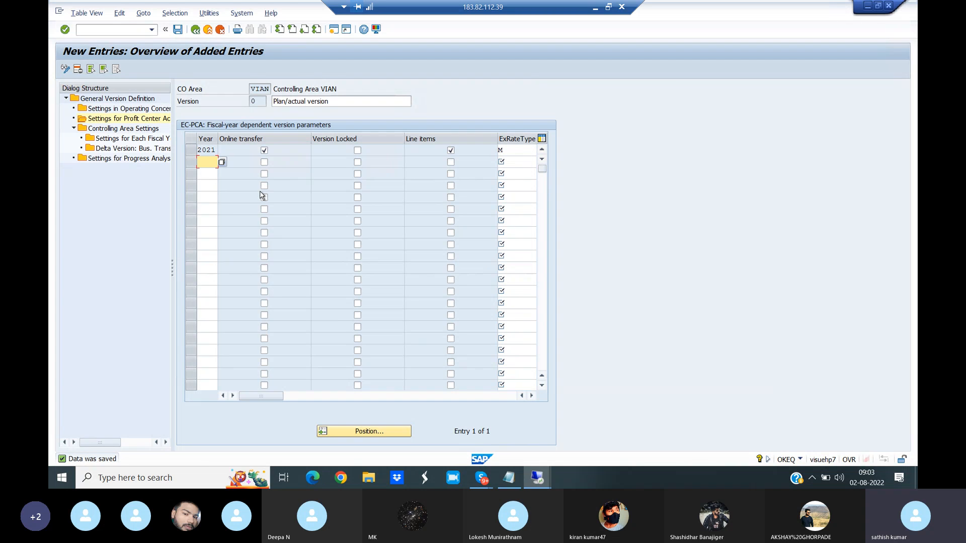
# - Run transaction KCH4 to change the profit center standard hierarchy
pyautogui.click(107, 28)
pyautogui.write('/NKCH4')
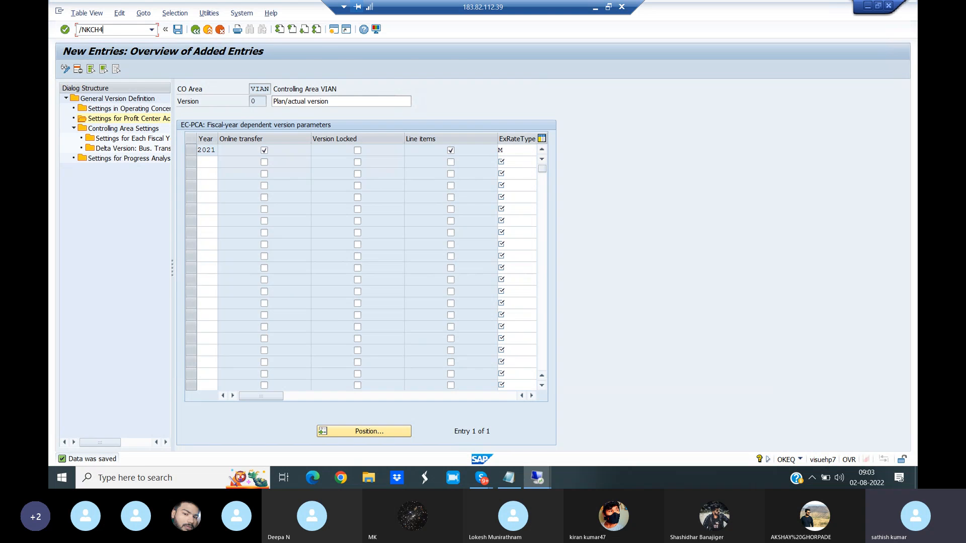
pyautogui.press('Return')
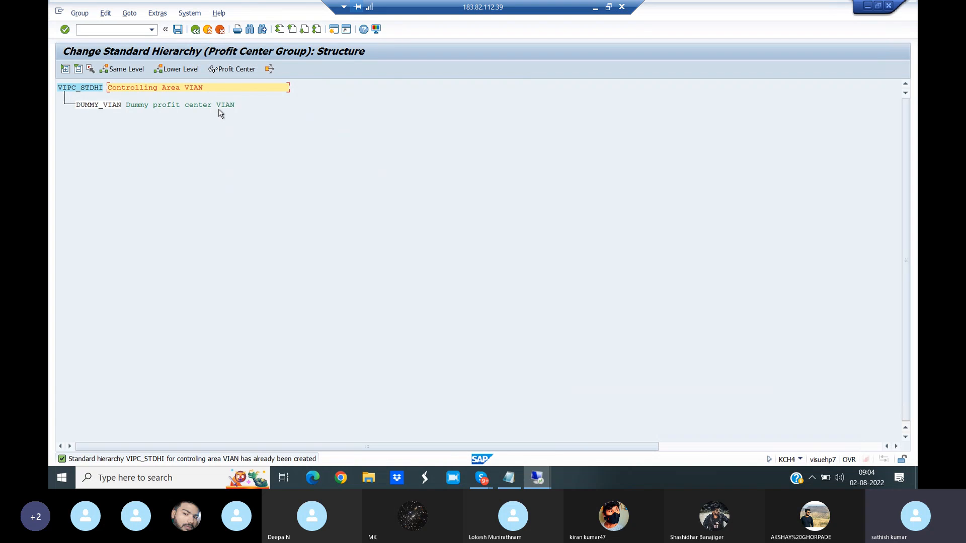
# - Insert a profit center group 1000 named Plant 1 one level below the standard hierarchy VIPC_STDHI
pyautogui.click(184, 70)
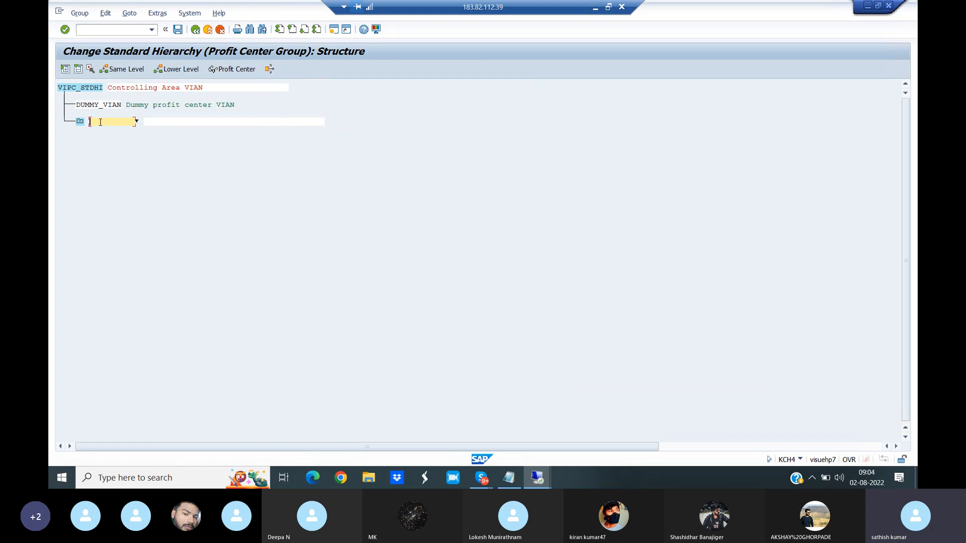
pyautogui.write('1000')
pyautogui.click(164, 122)
pyautogui.write('Plant 1')
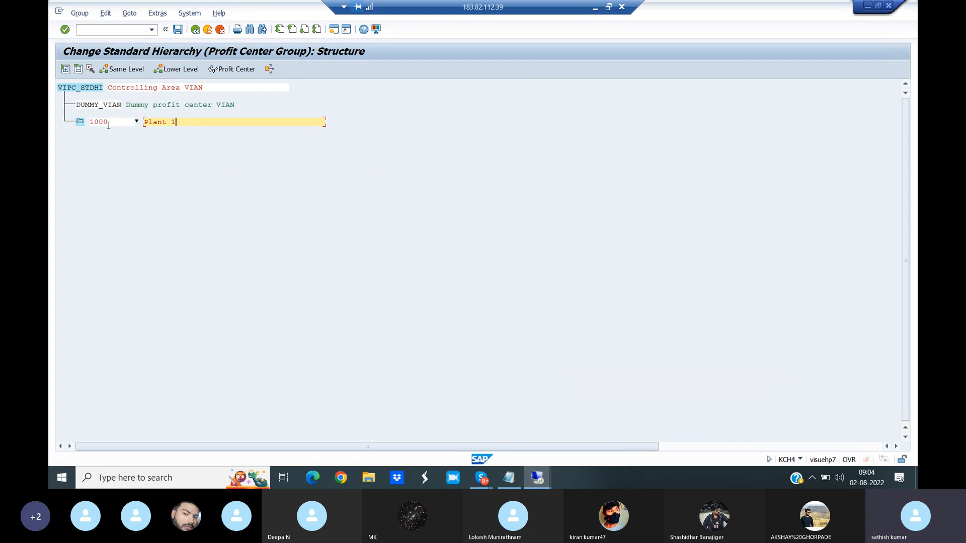
# - Add profit center group 2000 named Plant 2 at the same level as group 1000
pyautogui.click(125, 69)
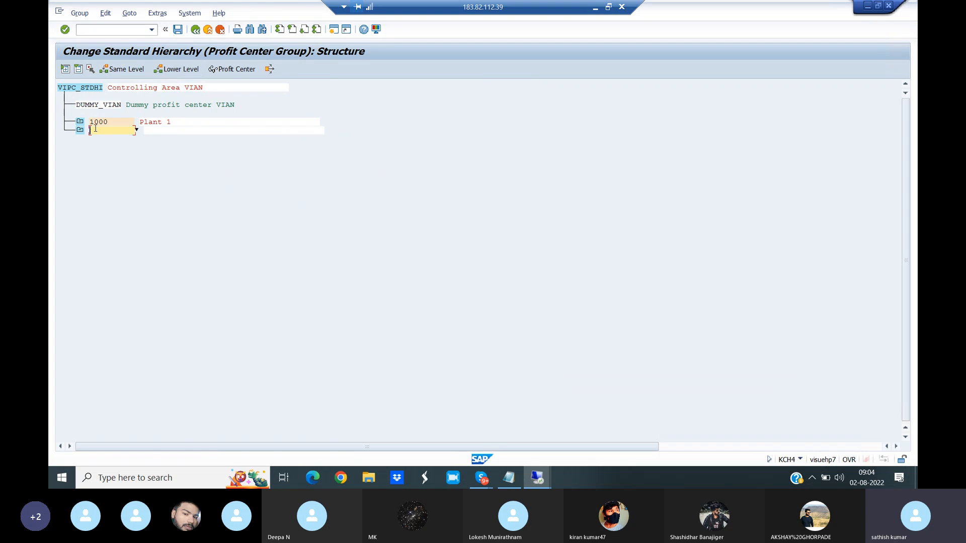
pyautogui.write('2000')
pyautogui.click(155, 127)
pyautogui.write('Pl')
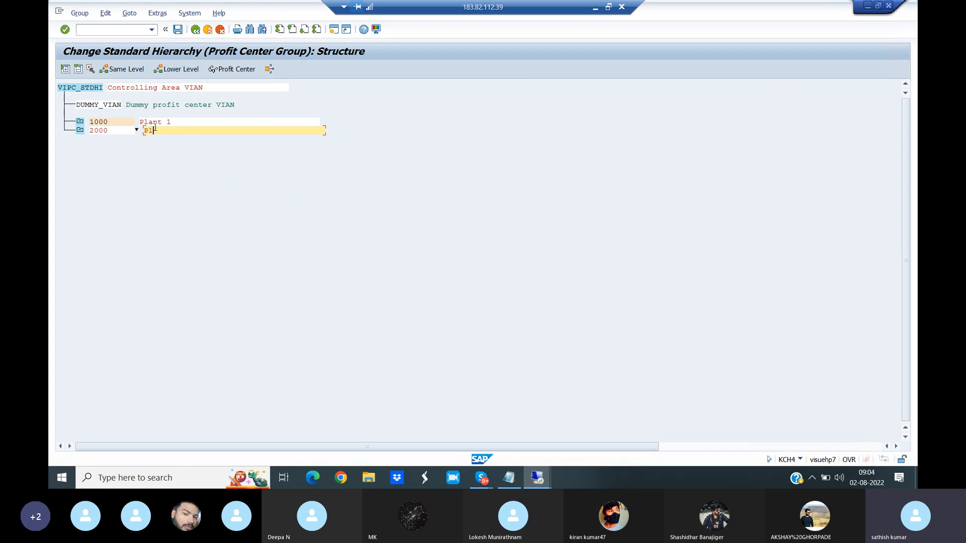
pyautogui.write('ant 2')
# - Add profit center group 3000 named Plant 3 at the same level and save the standard hierarchy
pyautogui.click(126, 71)
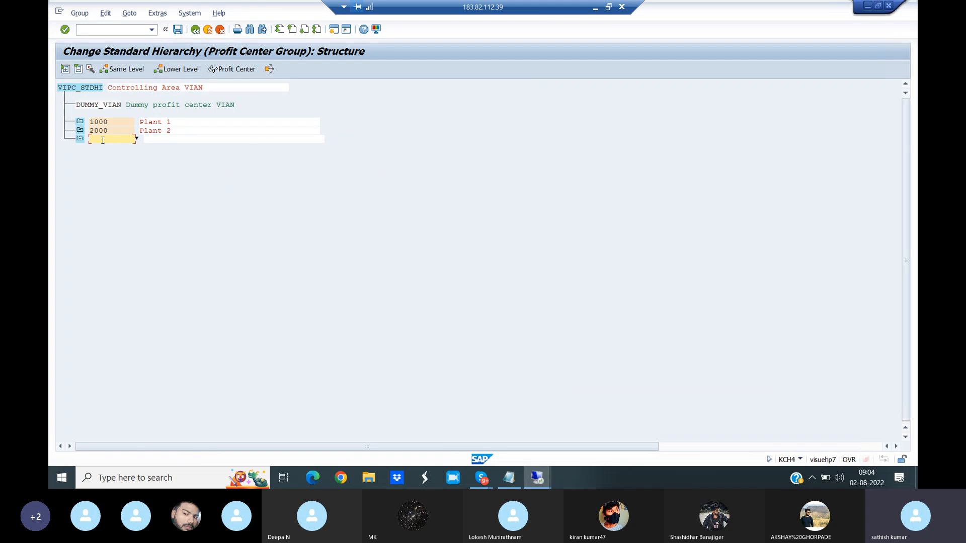
pyautogui.write('3000')
pyautogui.click(158, 139)
pyautogui.write('Plant 3')
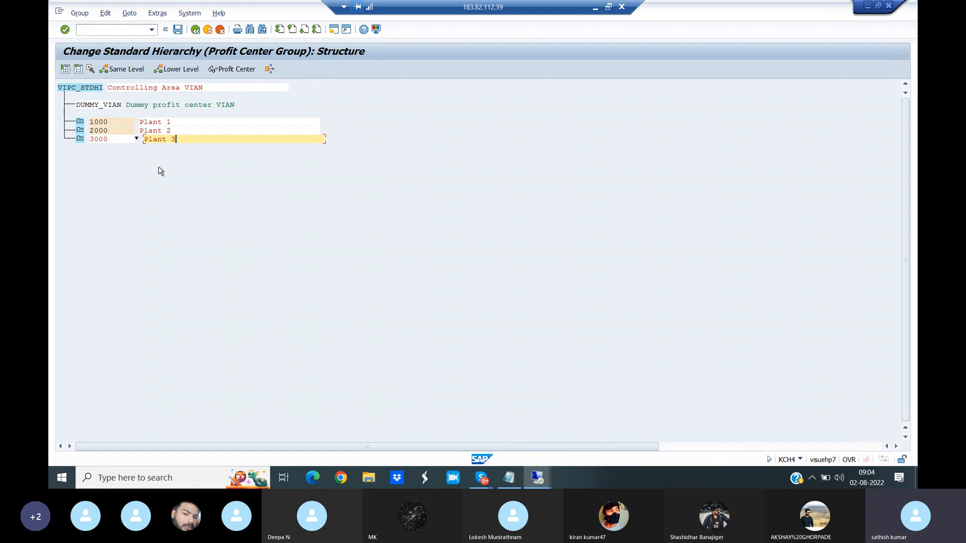
pyautogui.click(178, 31)
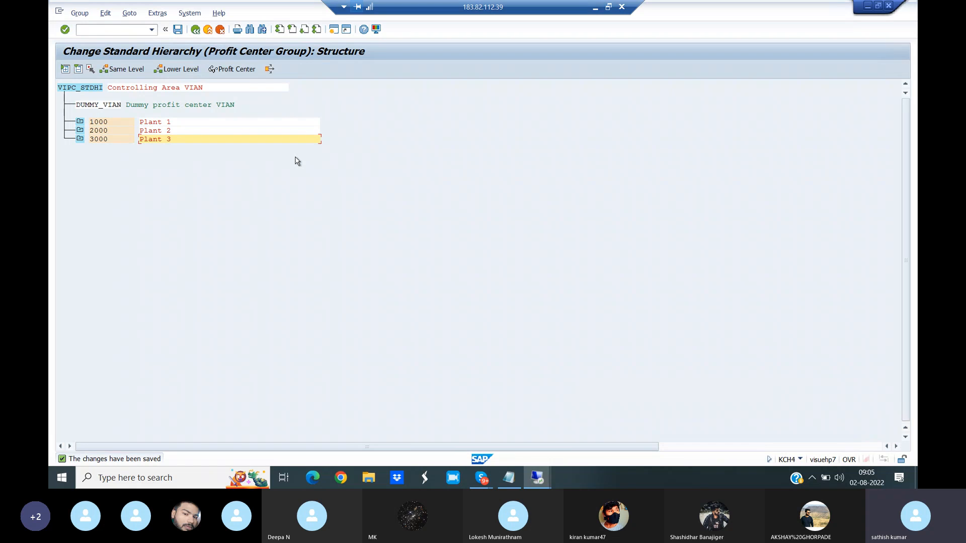
# - View the profit center create, change and display screens by running transactions KE51, KE52 and KE53 in turn
pyautogui.click(105, 30)
pyautogui.write('/N')
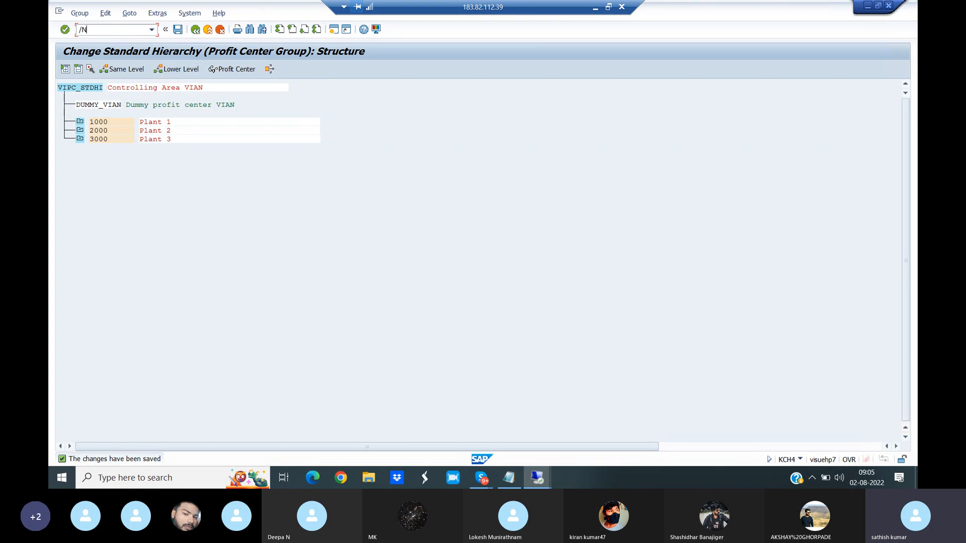
pyautogui.write('KE51')
pyautogui.press('Return')
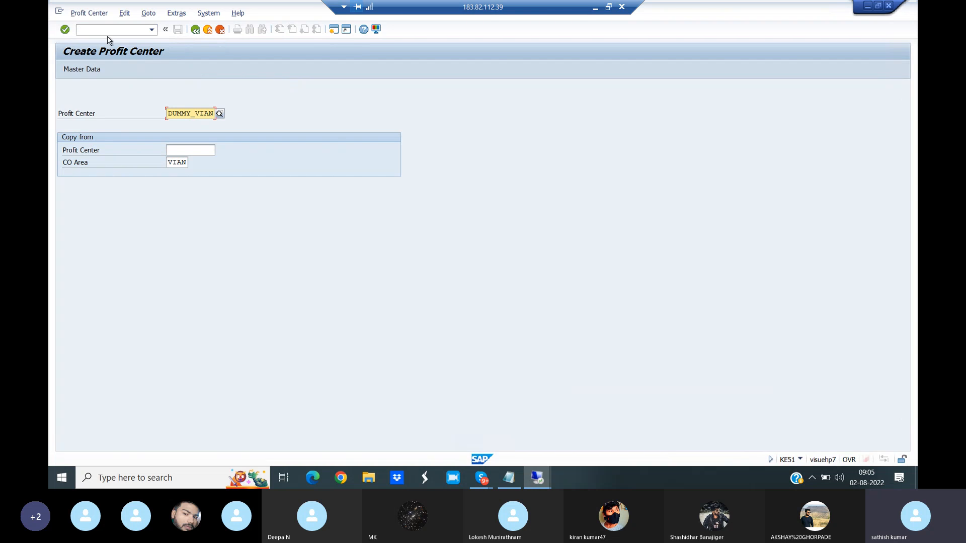
pyautogui.click(93, 30)
pyautogui.write('/NKE52')
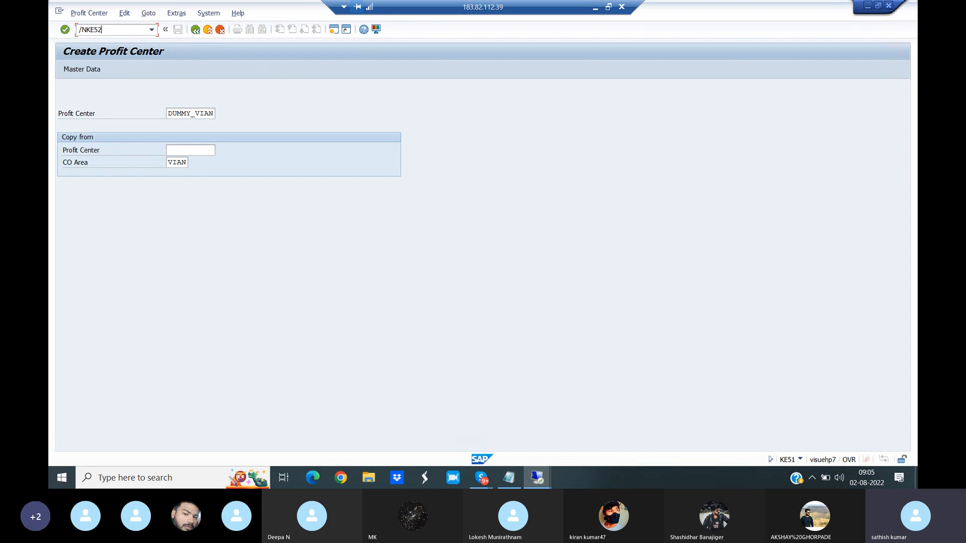
pyautogui.press('Return')
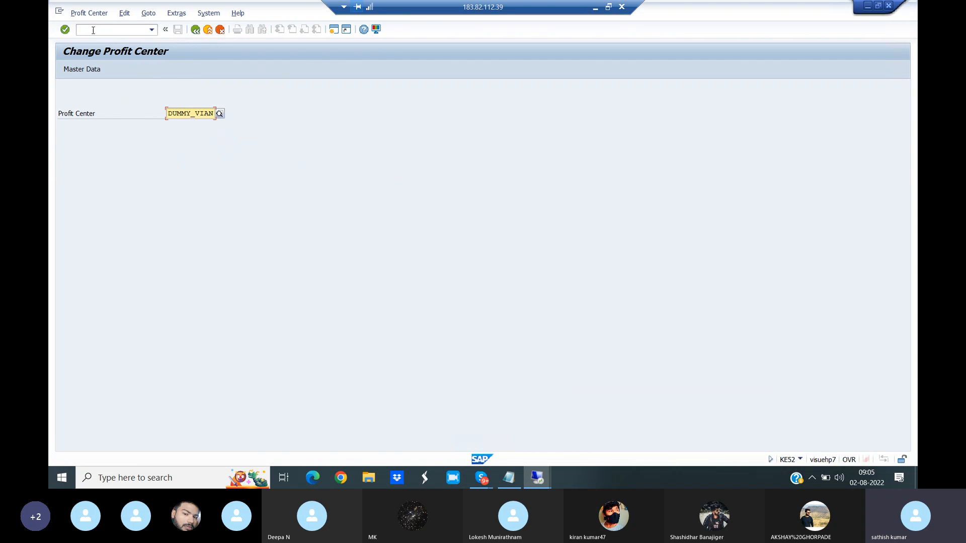
pyautogui.click(86, 30)
pyautogui.write('/')
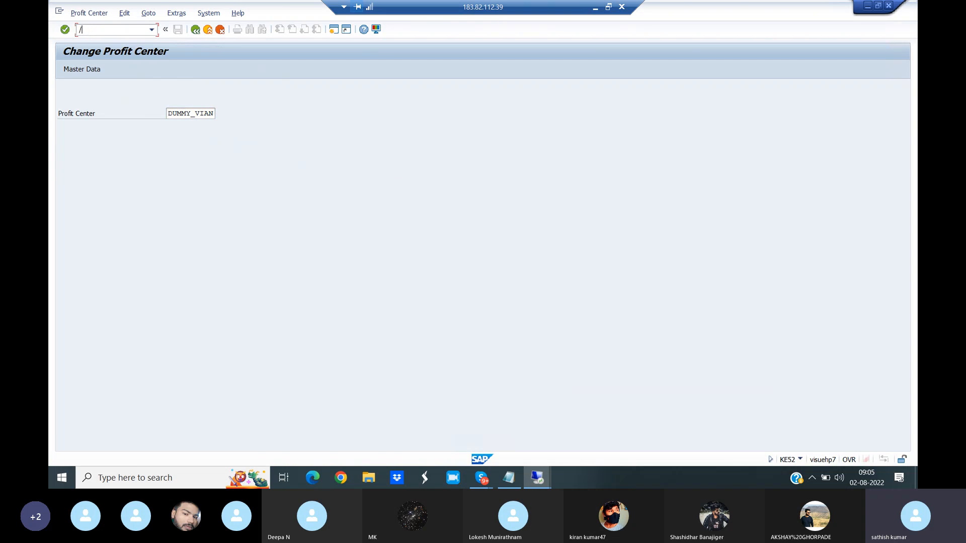
pyautogui.write('NKE53')
pyautogui.press('Return')
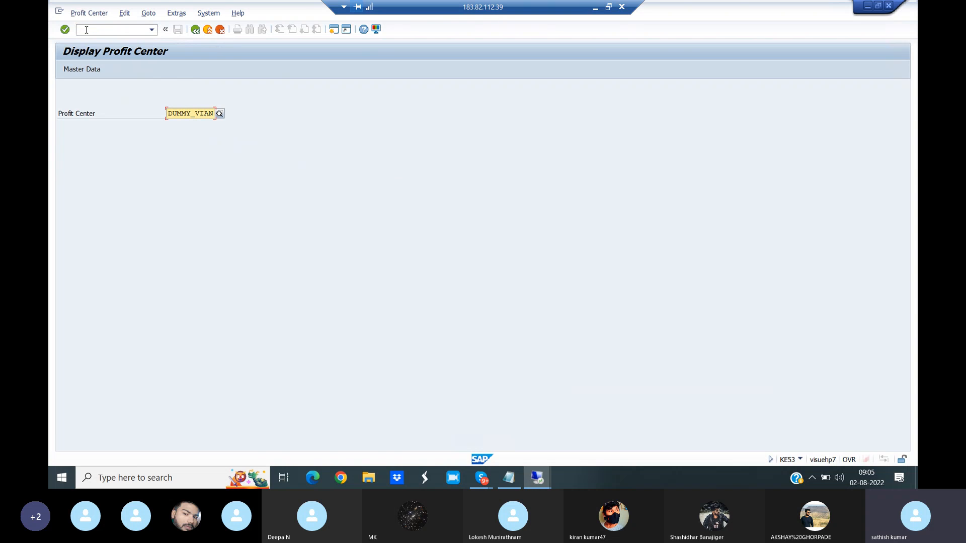
# - Run transaction KE51 to create a profit center
pyautogui.click(97, 30)
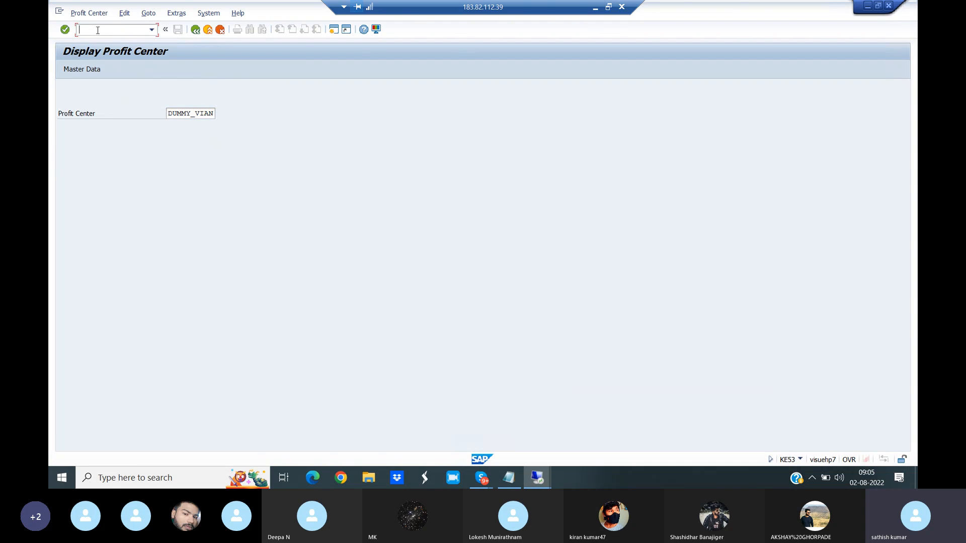
pyautogui.write('/NKE51')
pyautogui.press('Return')
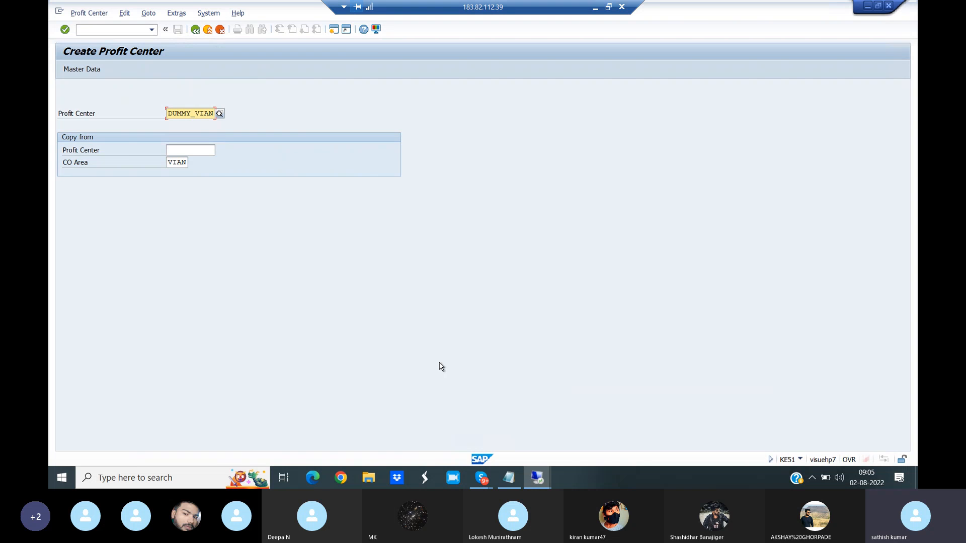
# - Switch to the Tcodes notes in Notepad and review the profit centers planned under each plant
pyautogui.click(511, 480)
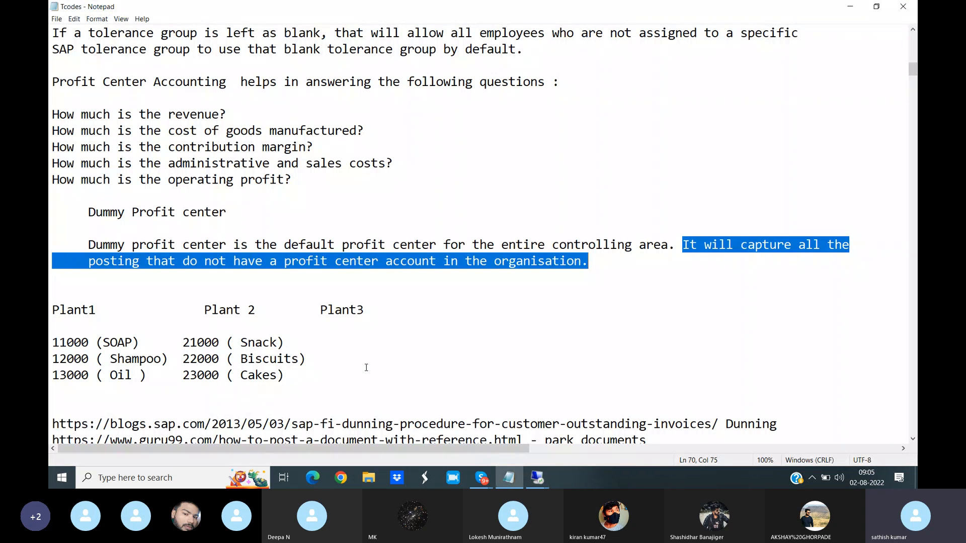
pyautogui.moveTo(59, 310); pyautogui.dragTo(116, 307)
pyautogui.moveTo(205, 309); pyautogui.dragTo(367, 311)
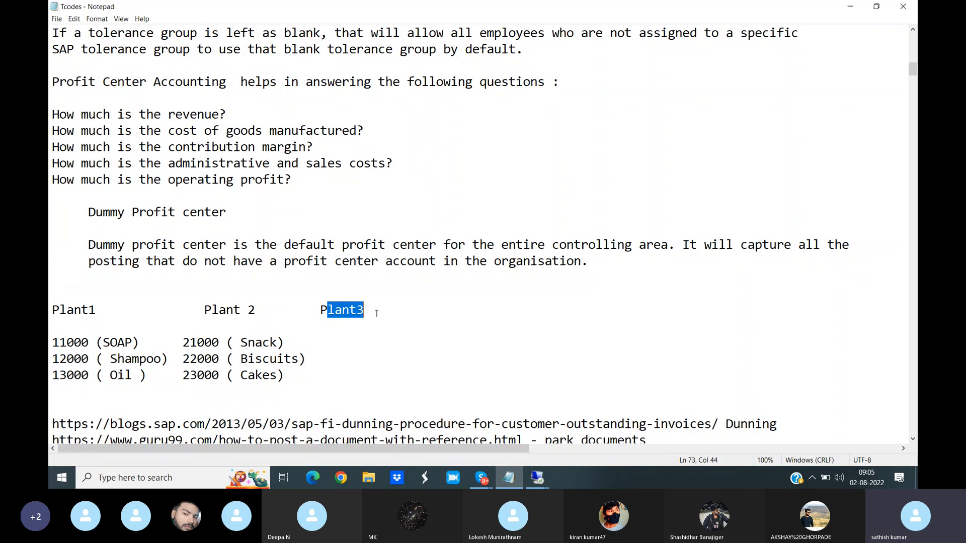
pyautogui.moveTo(50, 309); pyautogui.dragTo(117, 310)
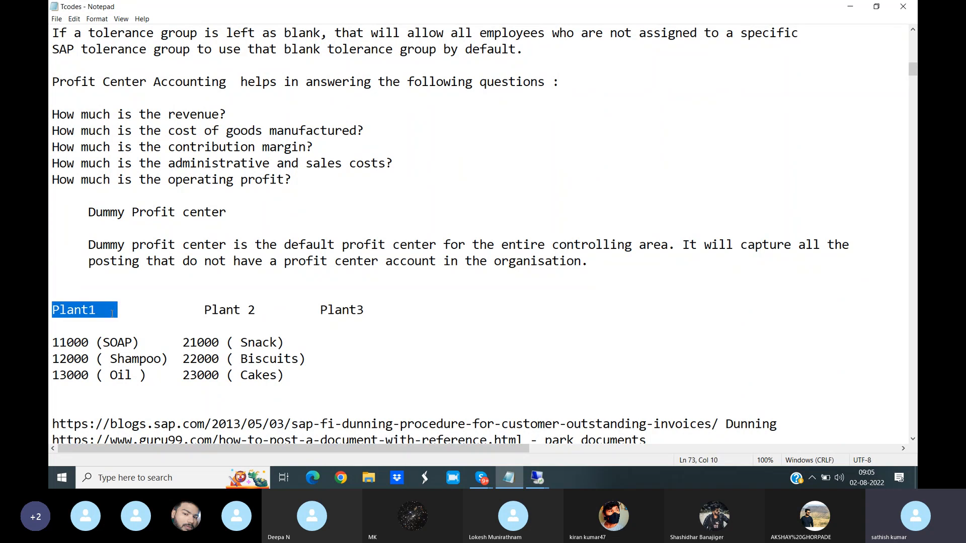
pyautogui.moveTo(49, 344); pyautogui.dragTo(147, 378)
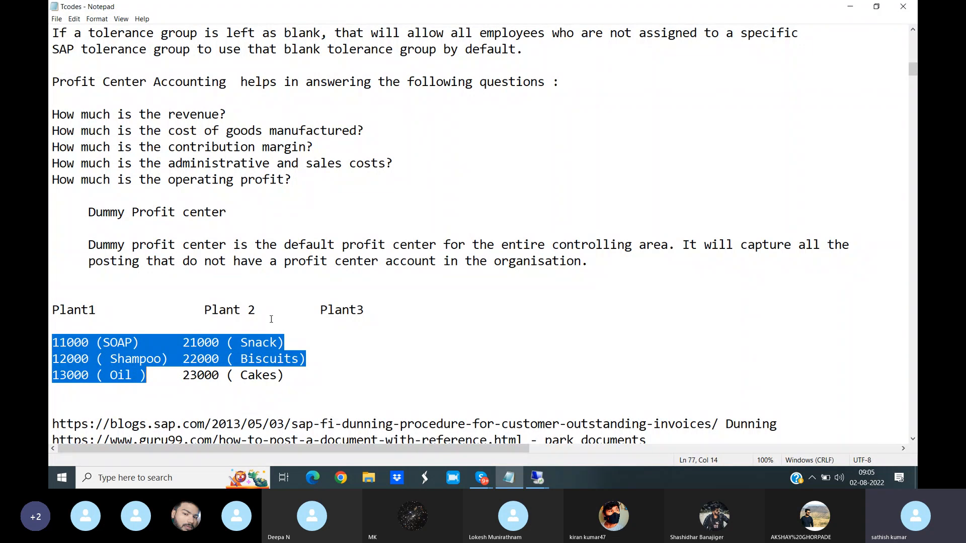
pyautogui.click(271, 319)
pyautogui.moveTo(183, 344); pyautogui.dragTo(287, 375)
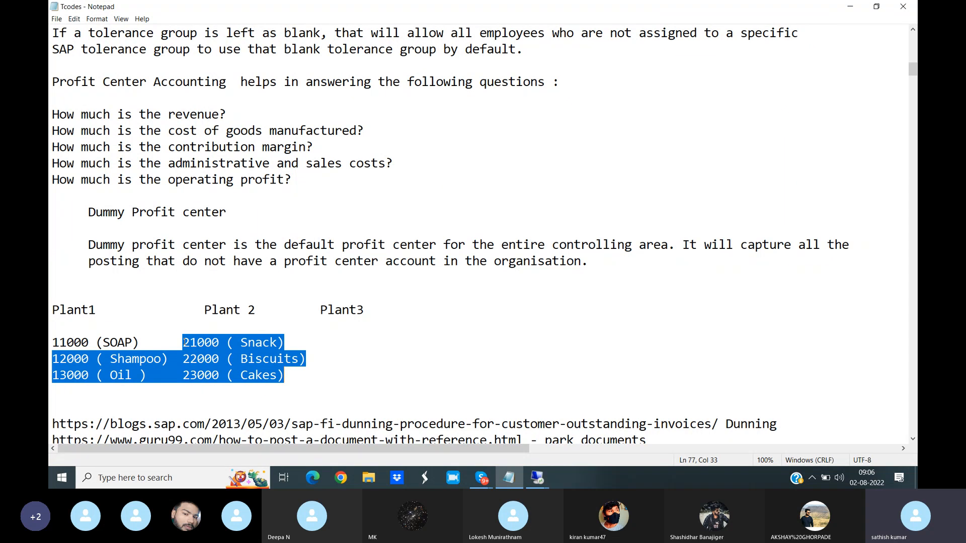
pyautogui.moveTo(52, 342); pyautogui.dragTo(155, 344)
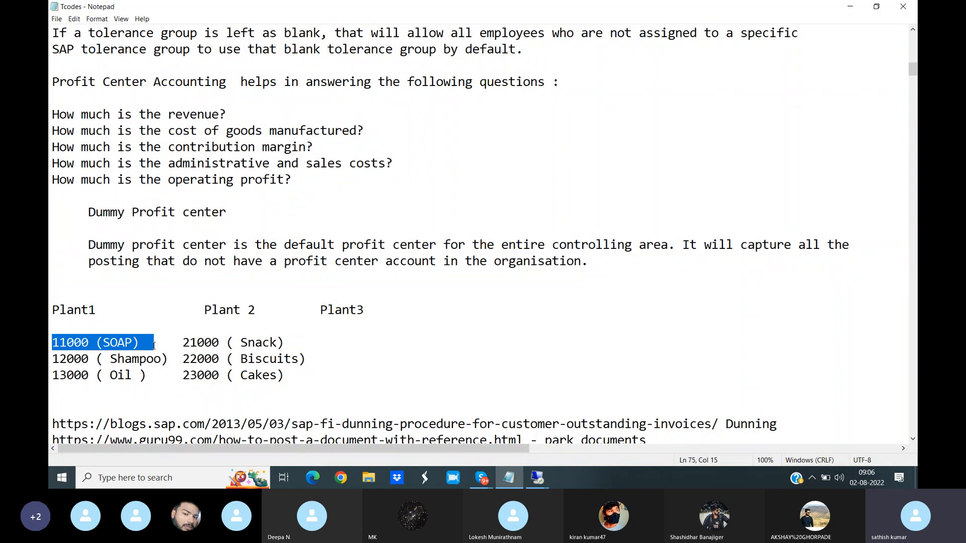
# - Return to the SAP remote session and enter 11000 as the profit center to create
pyautogui.click(538, 478)
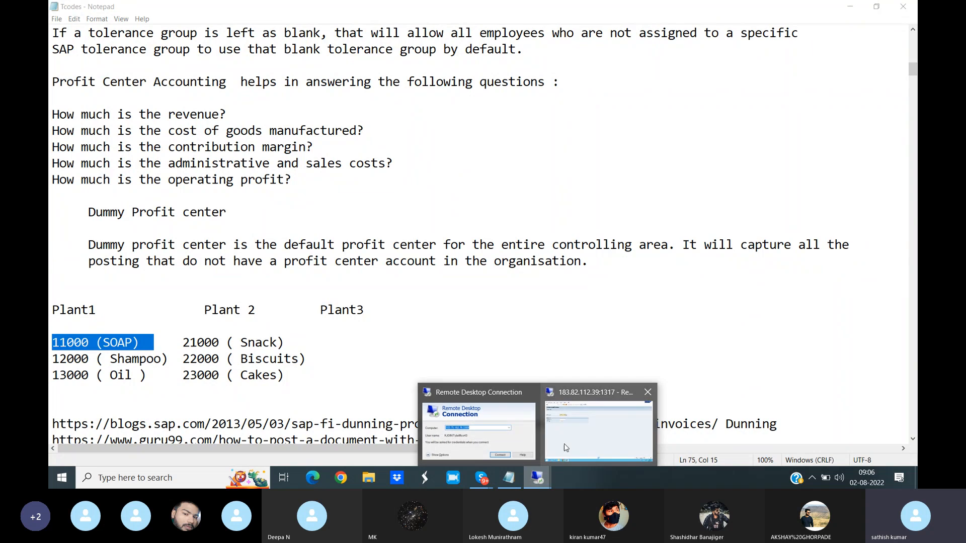
pyautogui.click(565, 448)
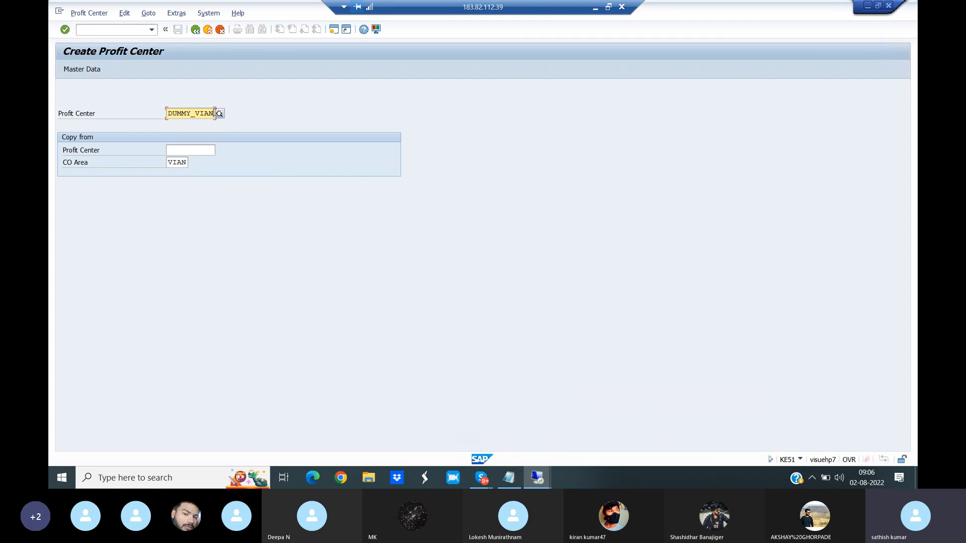
pyautogui.press('BackSpace')
pyautogui.press('BackSpace')
pyautogui.press('BackSpace')
pyautogui.press('BackSpace')
pyautogui.press('BackSpace')
pyautogui.press('BackSpace')
pyautogui.press('BackSpace')
pyautogui.press('BackSpace')
pyautogui.press('BackSpace')
pyautogui.press('BackSpace')
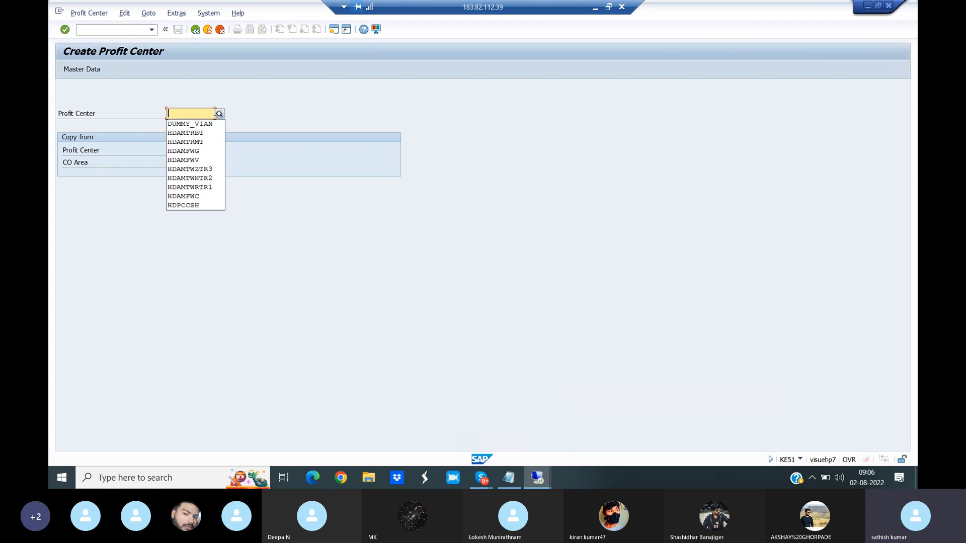
pyautogui.write('11000')
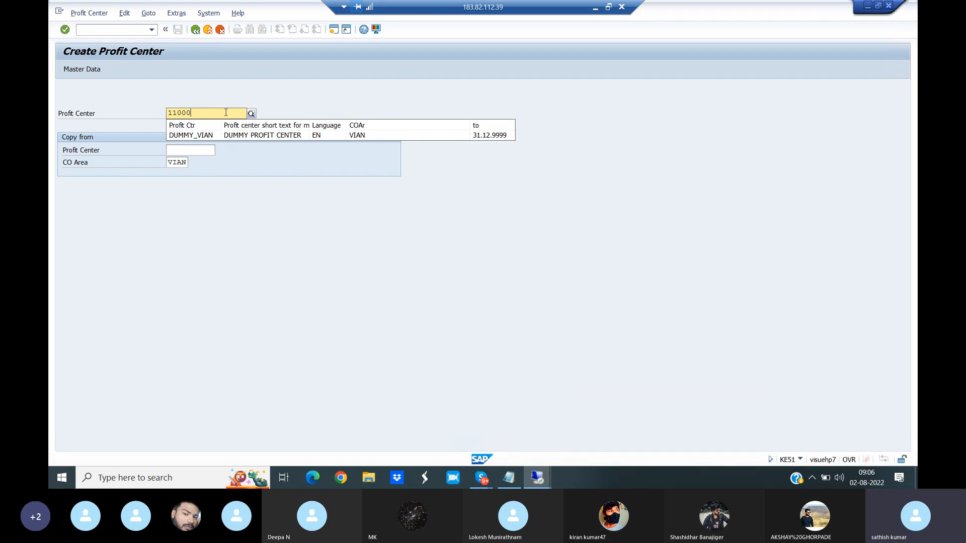
pyautogui.click(323, 107)
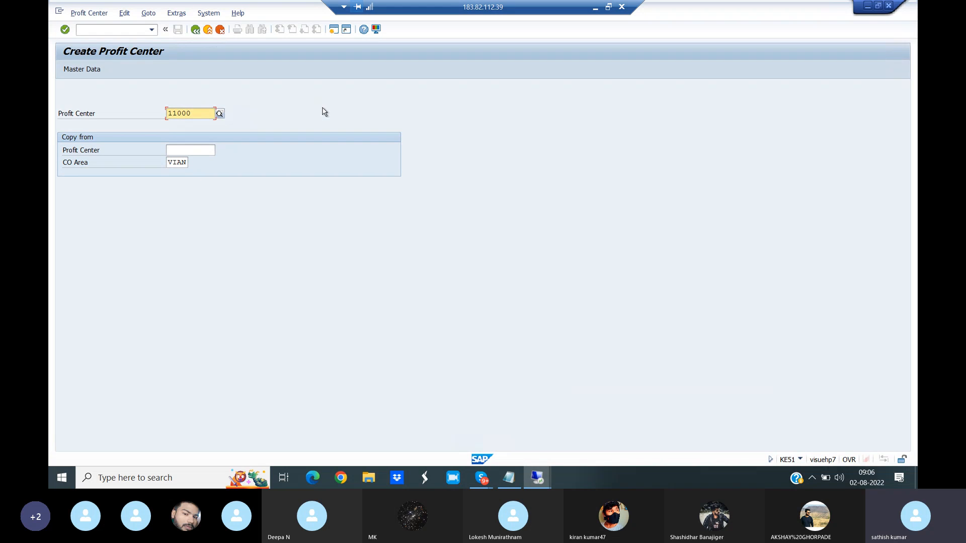
# - Check the number and product of the first Plant 1 profit center in the Notepad notes, and return to the SAP session
pyautogui.click(509, 478)
pyautogui.click(147, 310)
pyautogui.click(103, 343)
pyautogui.moveTo(104, 343); pyautogui.dragTo(138, 343)
pyautogui.moveTo(59, 345); pyautogui.dragTo(90, 344)
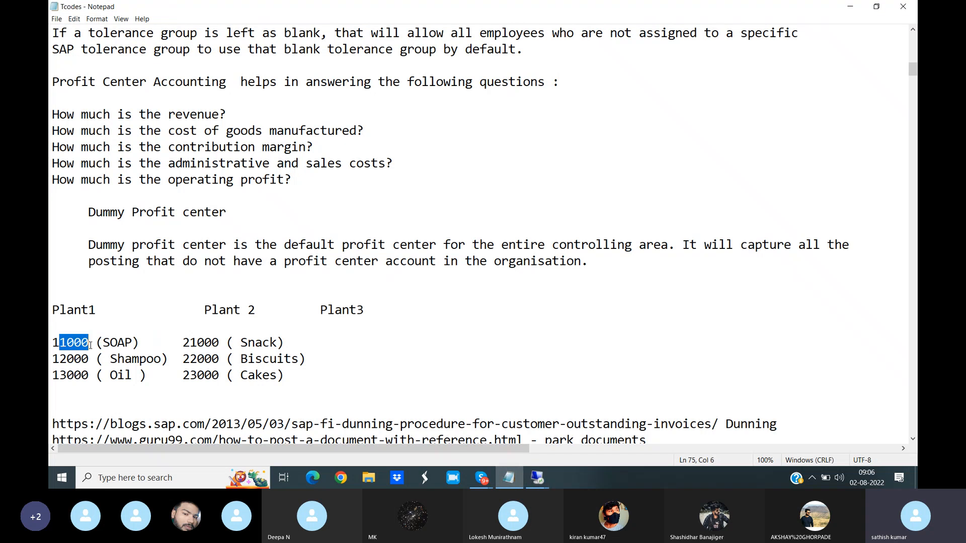
pyautogui.click(537, 478)
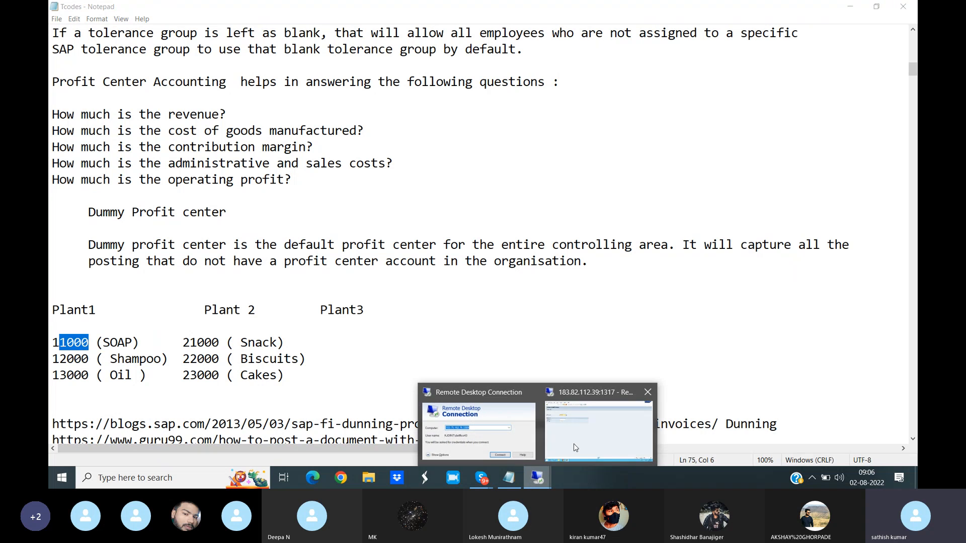
pyautogui.click(578, 438)
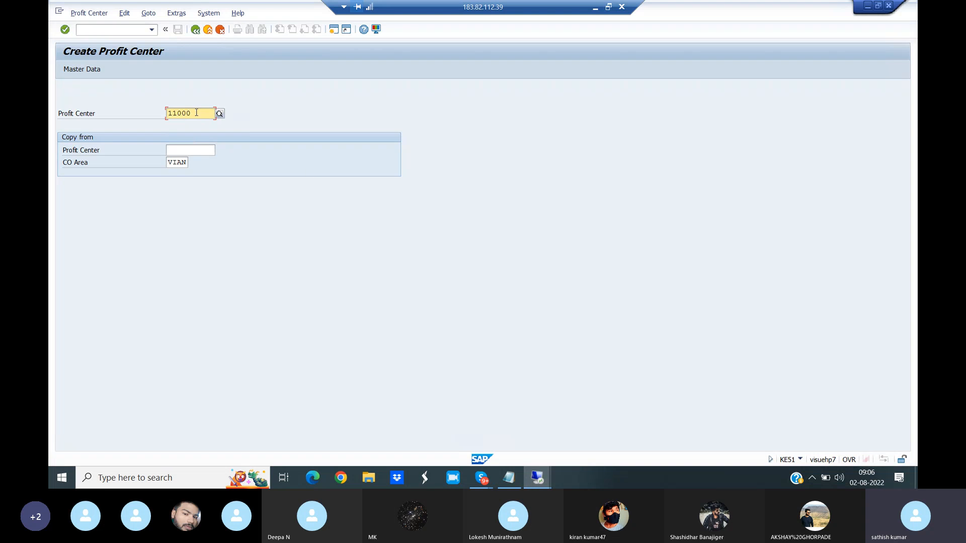
# - Open the master data of profit center 11000 and set its analysis period start to 01.04.2021
pyautogui.click(88, 71)
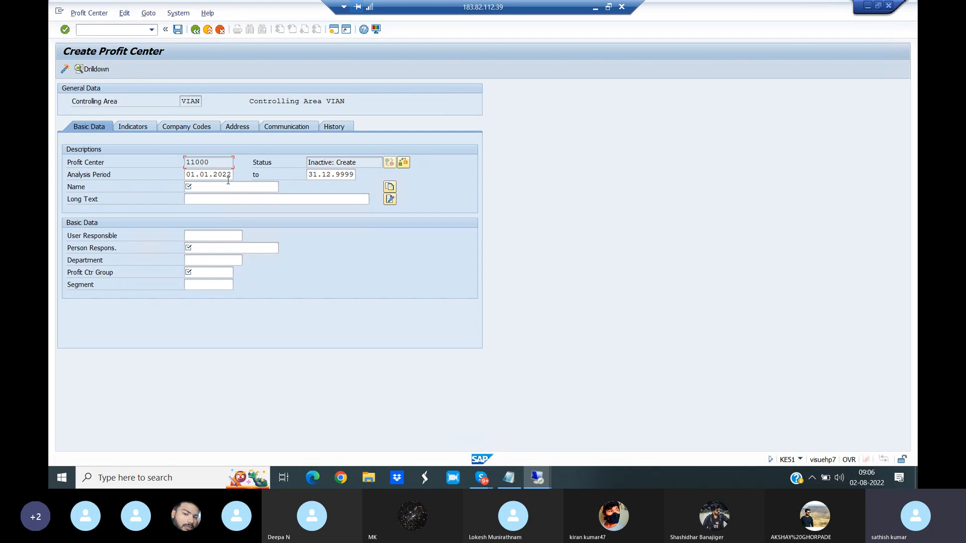
pyautogui.click(228, 175)
pyautogui.press('BackSpace')
pyautogui.press('BackSpace')
pyautogui.press('BackSpace')
pyautogui.press('BackSpace')
pyautogui.press('BackSpace')
pyautogui.press('BackSpace')
pyautogui.press('BackSpace')
pyautogui.write('04.2022')
# - Enter Soap Department as the name of profit center 11000 and copy it into the long text
pyautogui.click(200, 186)
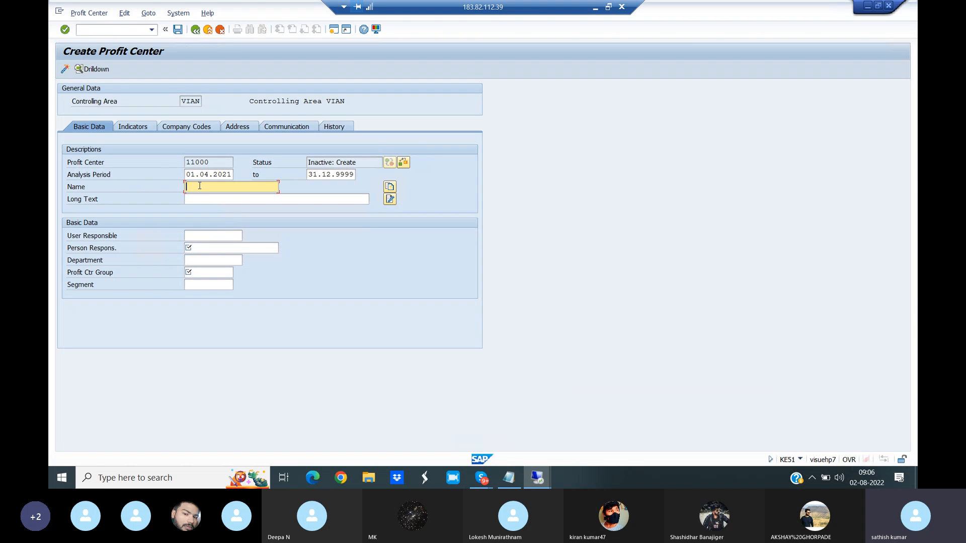
pyautogui.write('Soap e')
pyautogui.press('BackSpace')
pyautogui.write('Department')
pyautogui.moveTo(250, 187); pyautogui.dragTo(178, 193)
pyautogui.hotkey('ctrl', 'c')
pyautogui.click(195, 198)
pyautogui.hotkey('ctrl', 'v')
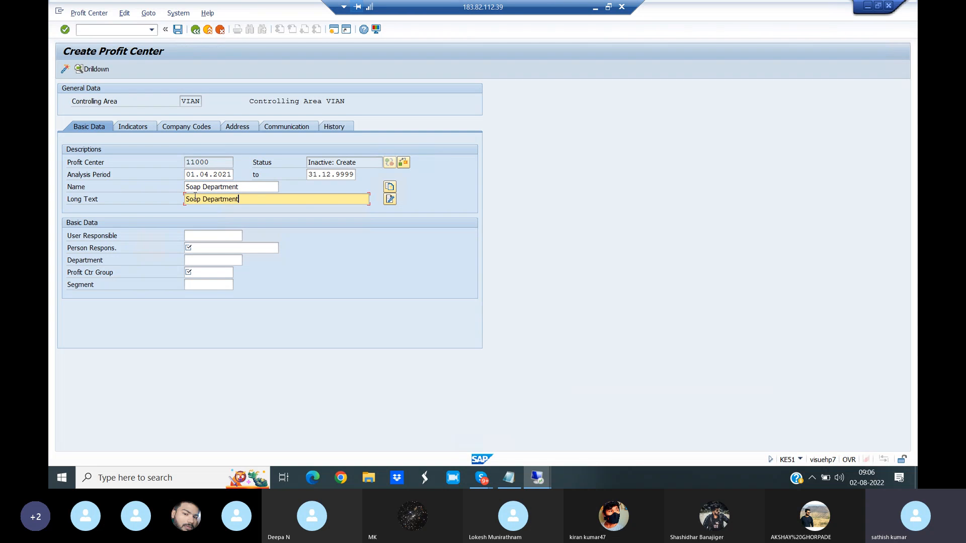
# - Enter the responsible person's name and set the department to Controlling
pyautogui.click(199, 249)
pyautogui.write('Satish')
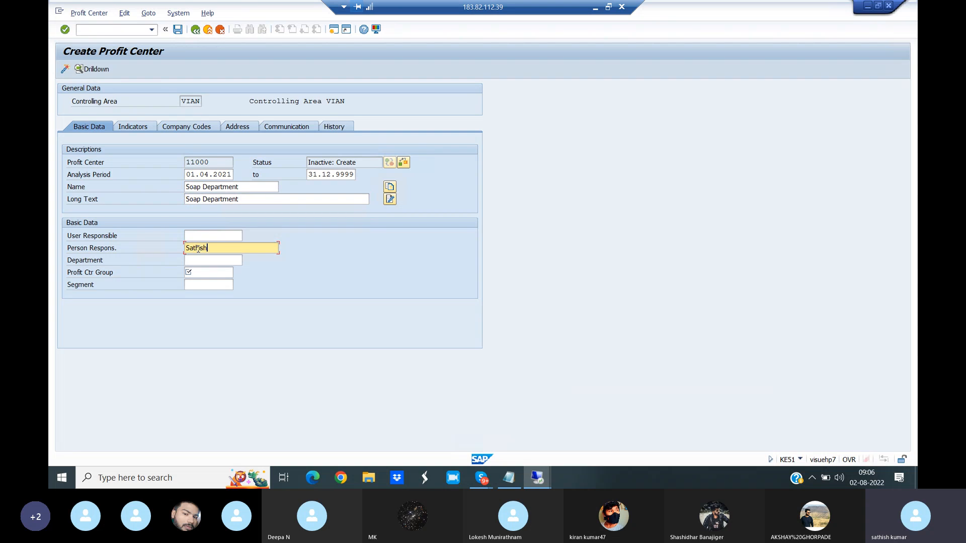
pyautogui.click(198, 262)
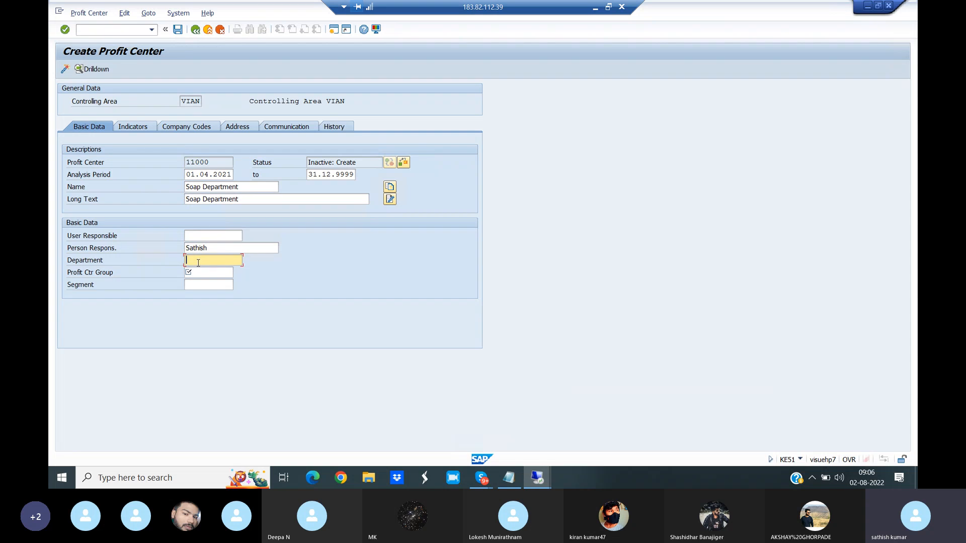
pyautogui.write('Controlli')
pyautogui.press('BackSpace')
pyautogui.press('BackSpace')
pyautogui.press('BackSpace')
pyautogui.press('BackSpace')
pyautogui.write('olling')
# - Check the Plant 1 profit centers in the Notepad notes and assign profit center 11000 to group 1000, Plant 1
pyautogui.click(205, 271)
pyautogui.click(236, 272)
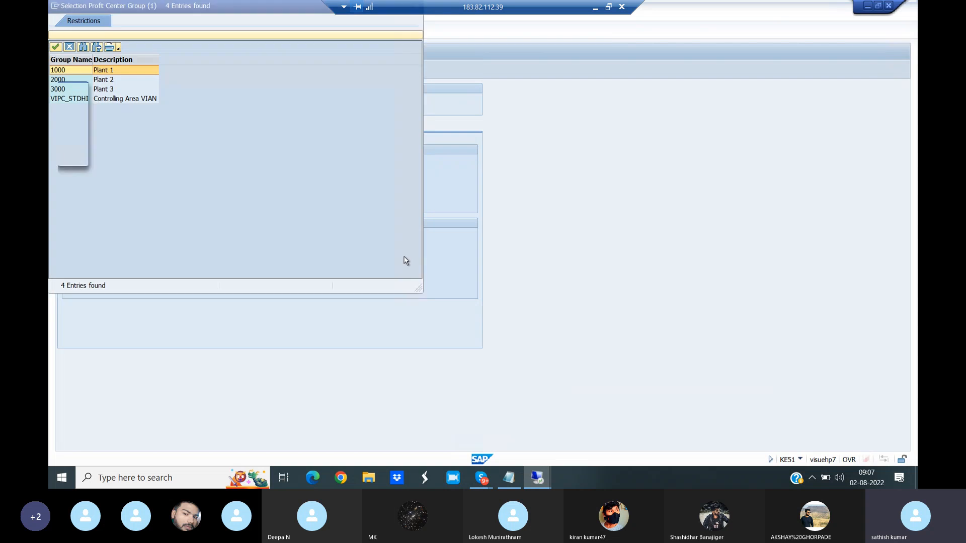
pyautogui.moveTo(264, 9); pyautogui.dragTo(506, 58)
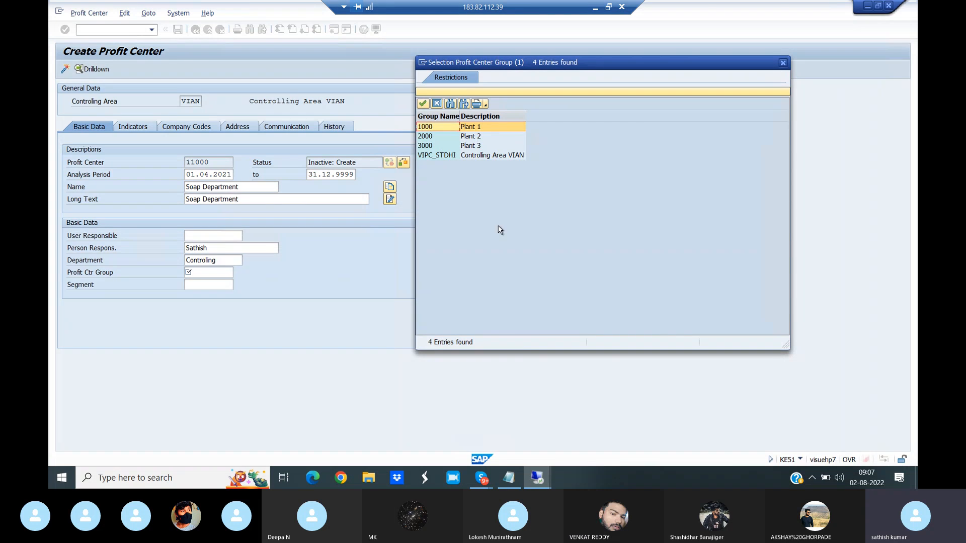
pyautogui.click(512, 484)
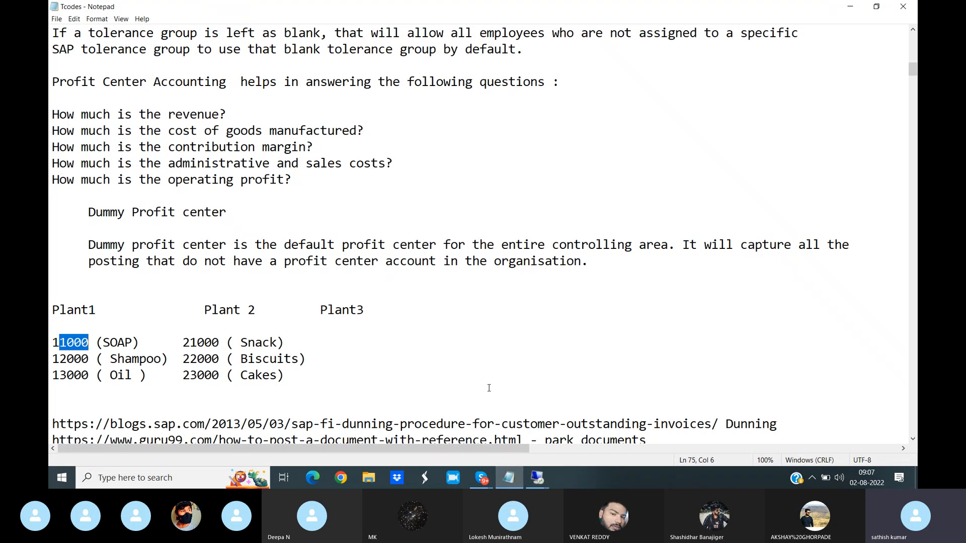
pyautogui.click(537, 478)
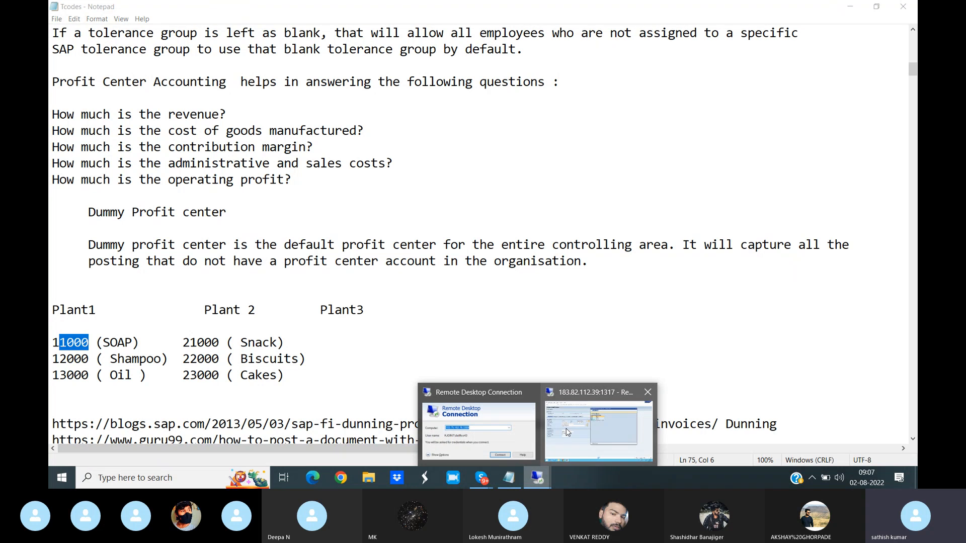
pyautogui.click(567, 432)
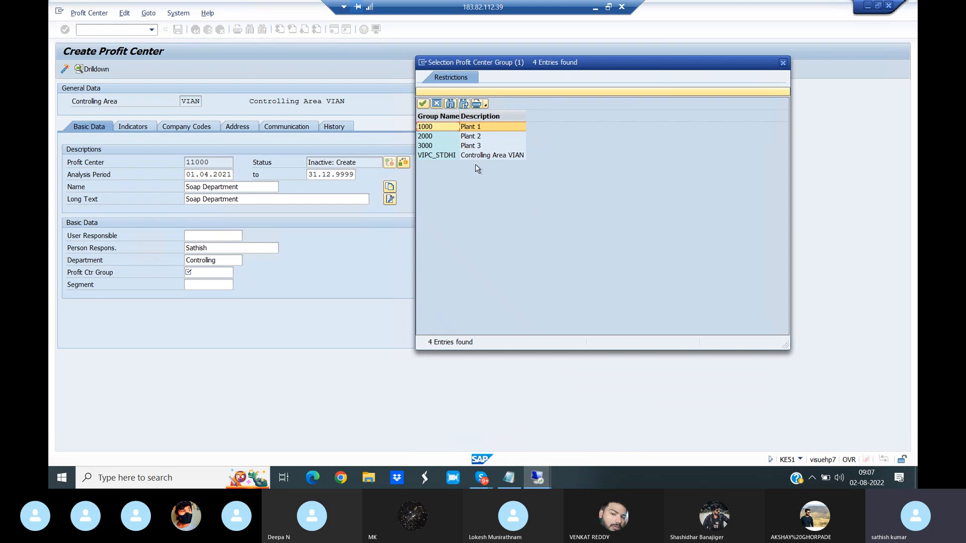
pyautogui.doubleClick(466, 129)
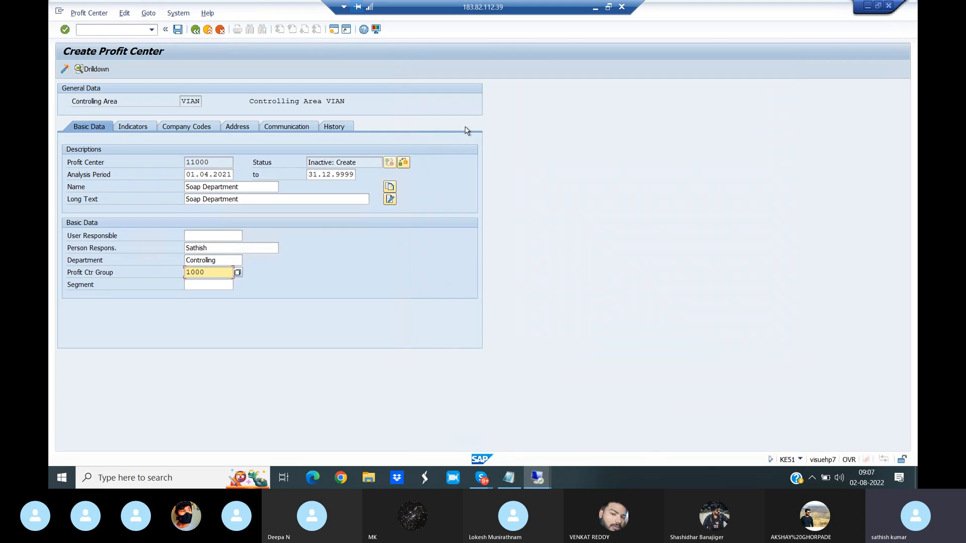
pyautogui.click(237, 273)
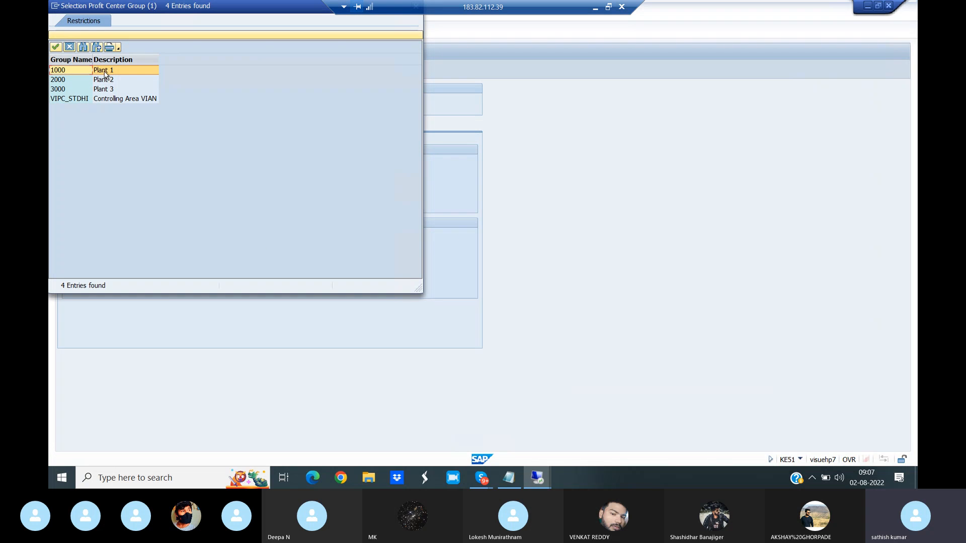
pyautogui.doubleClick(105, 74)
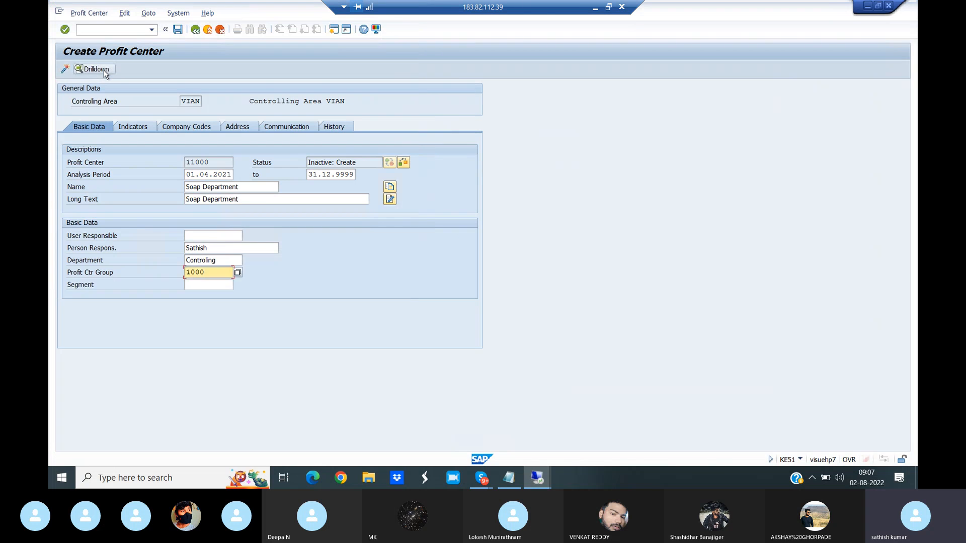
# - Search the segment list for manf and assign segment MANF to profit center 11000
pyautogui.click(214, 284)
pyautogui.click(238, 285)
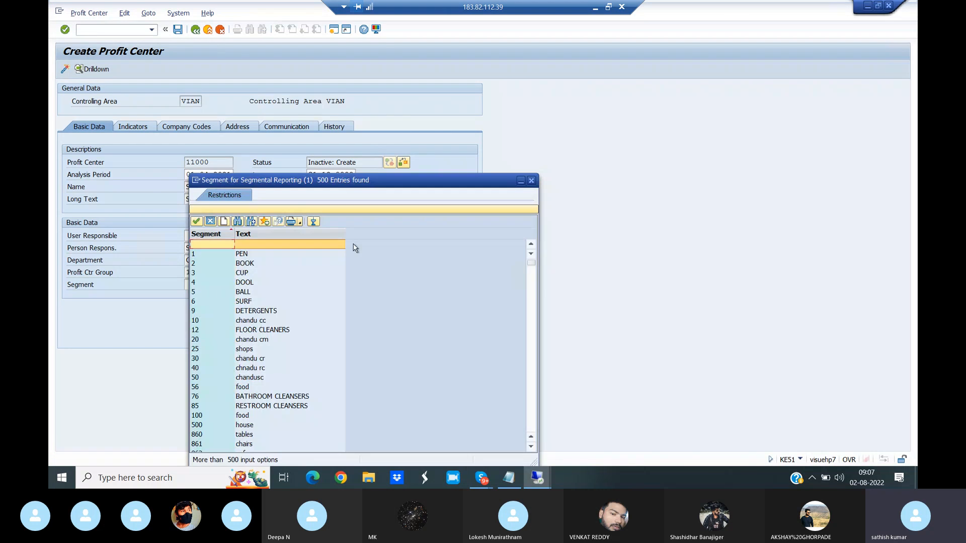
pyautogui.click(237, 222)
pyautogui.write('manf')
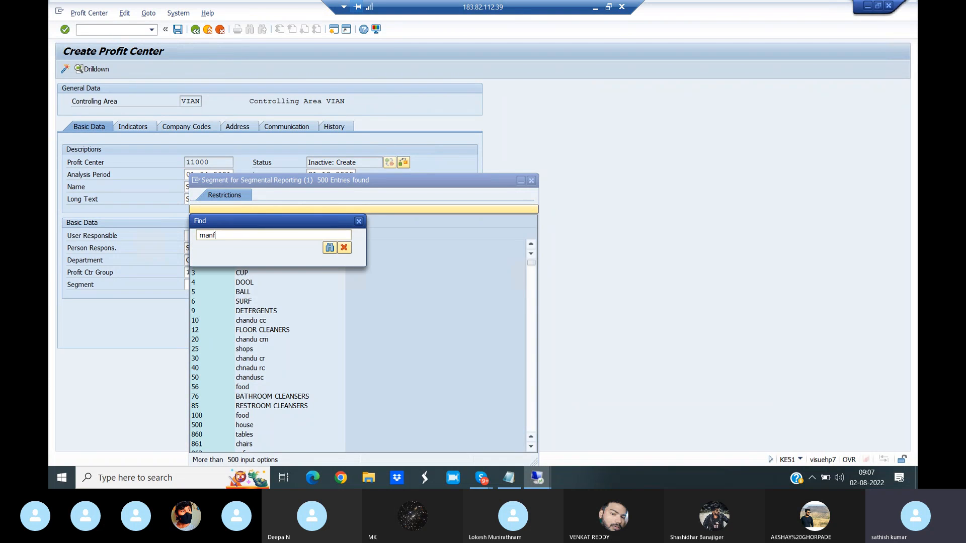
pyautogui.press('Return')
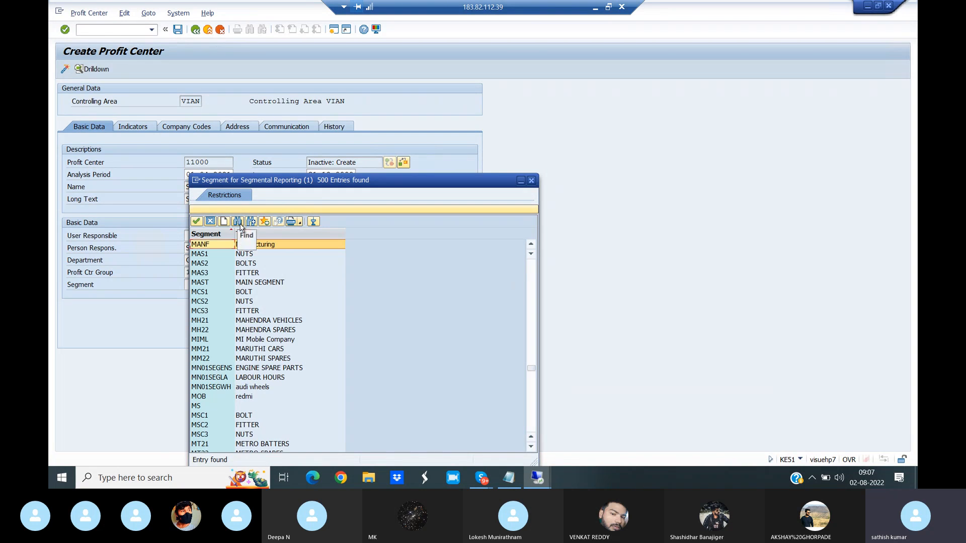
pyautogui.doubleClick(213, 245)
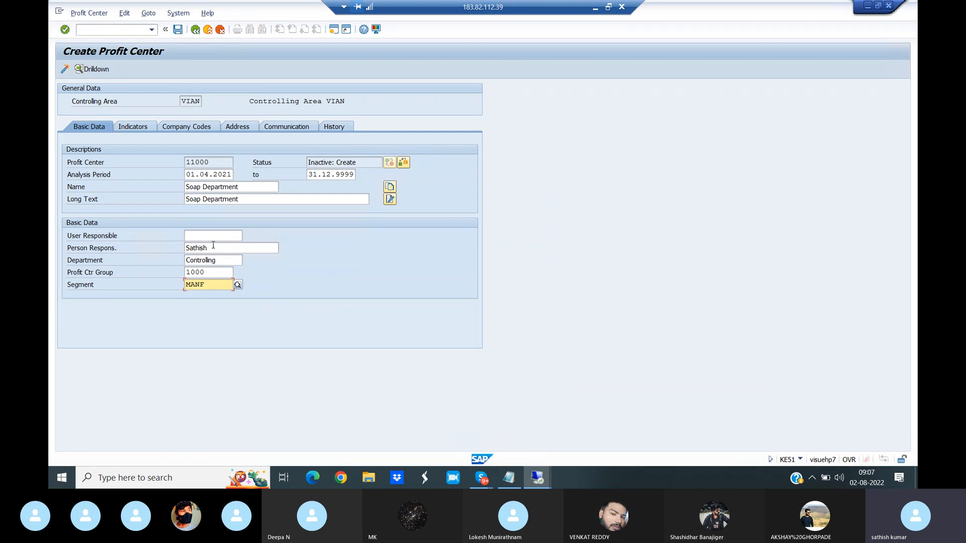
# - Save and activate profit center 11000, and view the details of the creation message
pyautogui.click(178, 30)
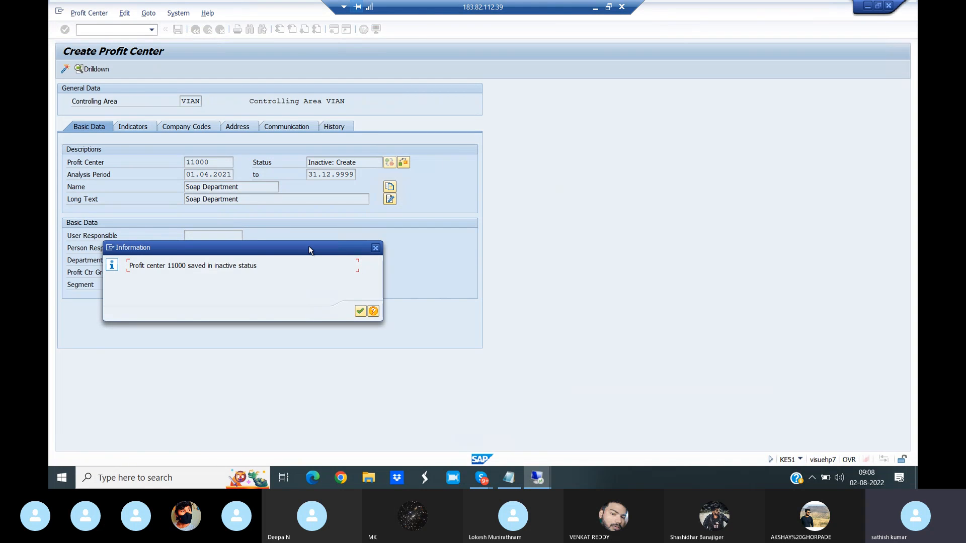
pyautogui.moveTo(309, 250); pyautogui.dragTo(560, 264)
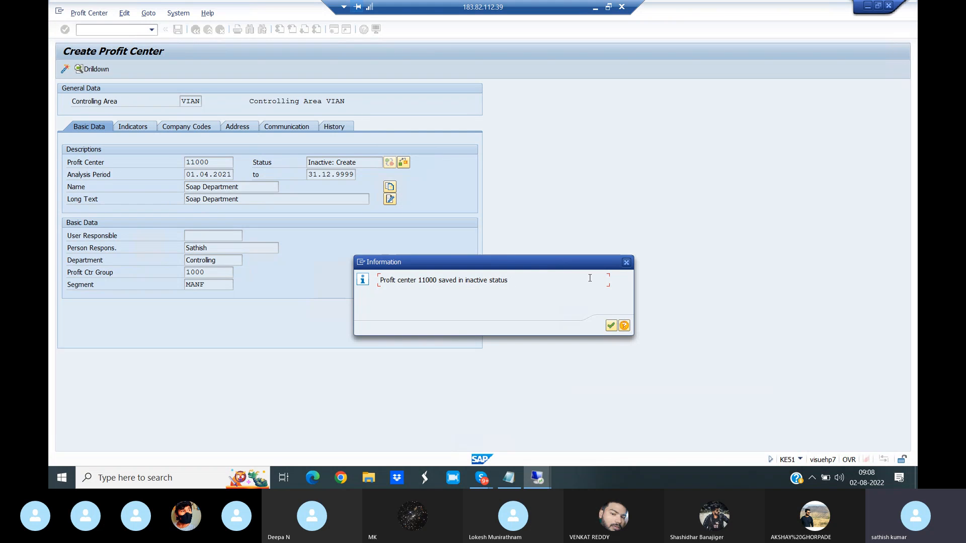
pyautogui.click(627, 263)
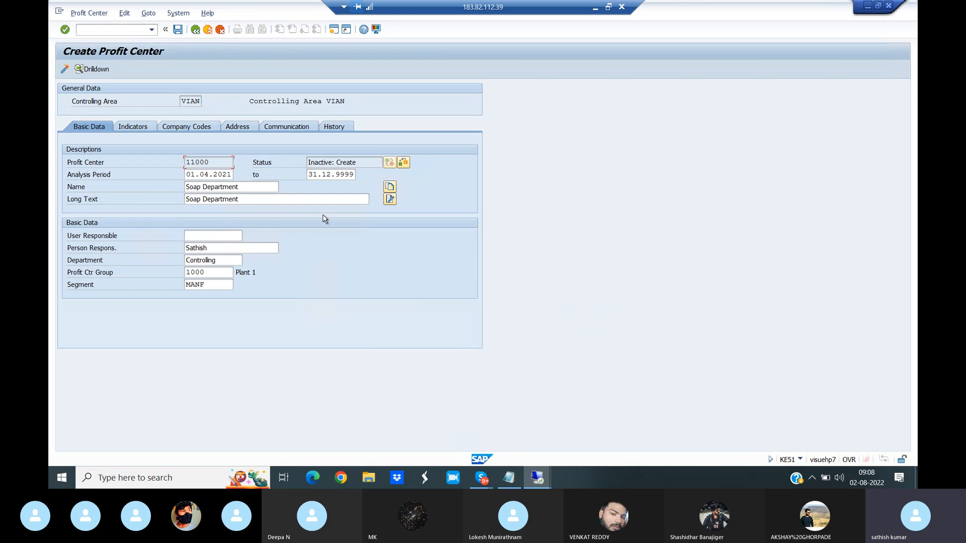
pyautogui.click(65, 69)
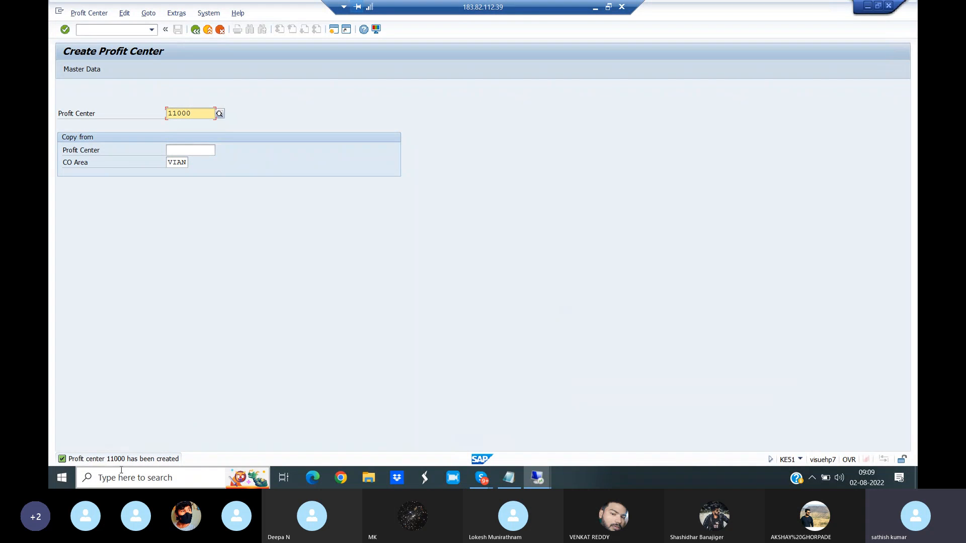
pyautogui.doubleClick(122, 461)
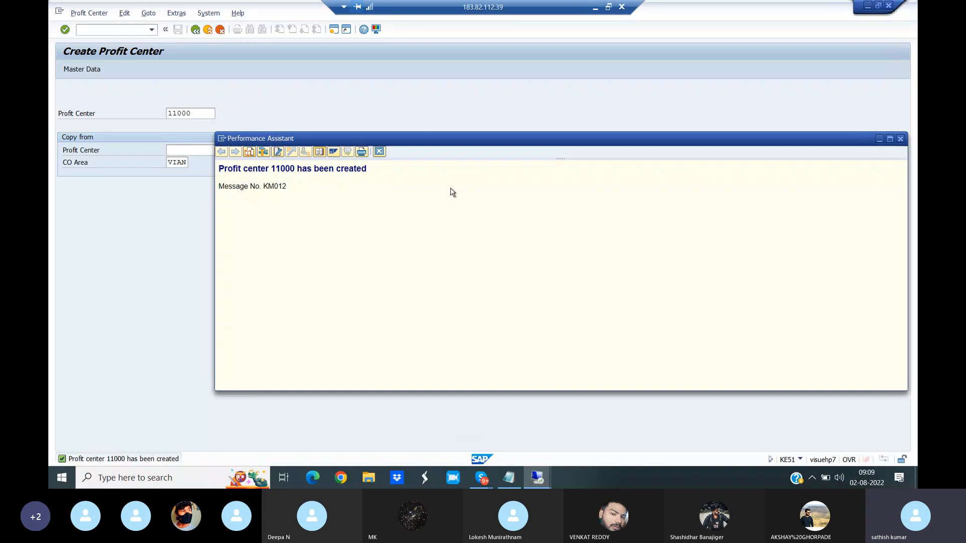
pyautogui.click(901, 139)
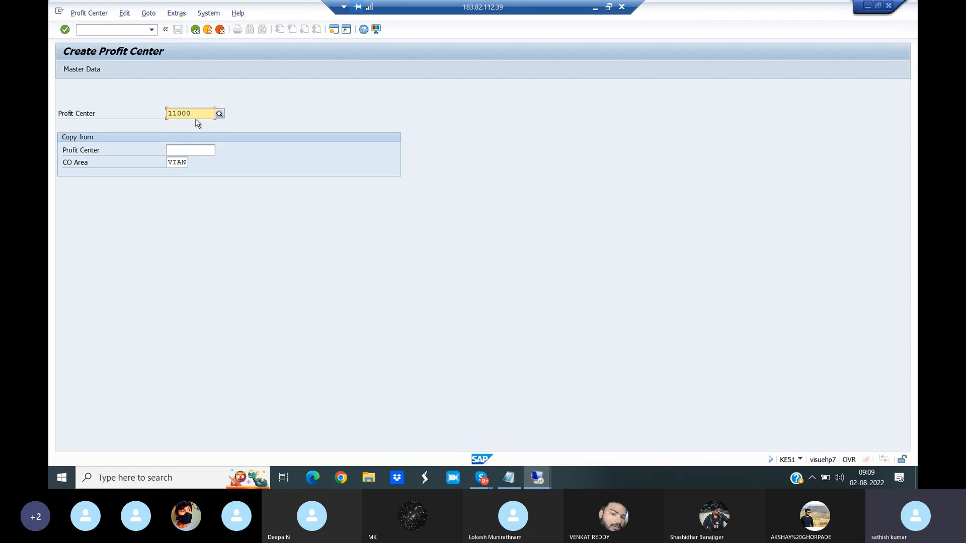
# - Open G/L account posting transaction F-02 and set the document and posting dates to 01.05.2021
pyautogui.click(85, 30)
pyautogui.write('/nf-02')
pyautogui.press('Return')
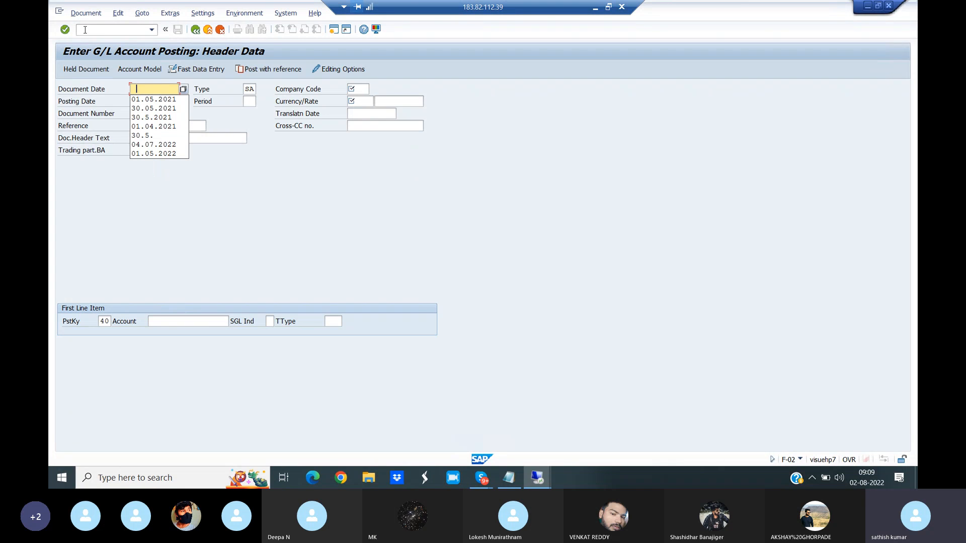
pyautogui.click(154, 99)
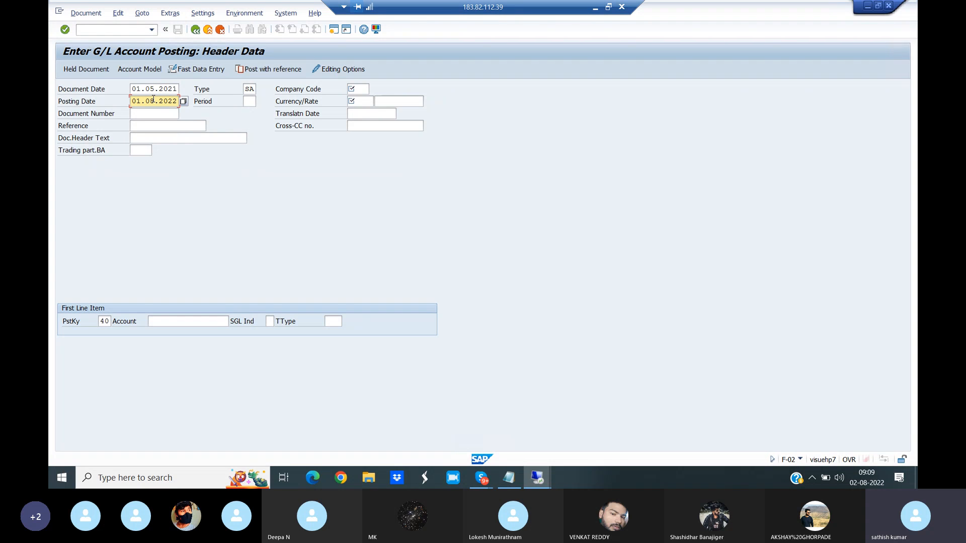
pyautogui.press('BackSpace')
pyautogui.press('BackSpace')
pyautogui.press('BackSpace')
pyautogui.press('BackSpace')
pyautogui.press('BackSpace')
pyautogui.press('BackSpace')
pyautogui.press('BackSpace')
pyautogui.press('BackSpace')
pyautogui.press('BackSpace')
pyautogui.press('BackSpace')
pyautogui.click(159, 111)
# - Set the company code to VIAN and the currency to INR in the posting header
pyautogui.click(356, 86)
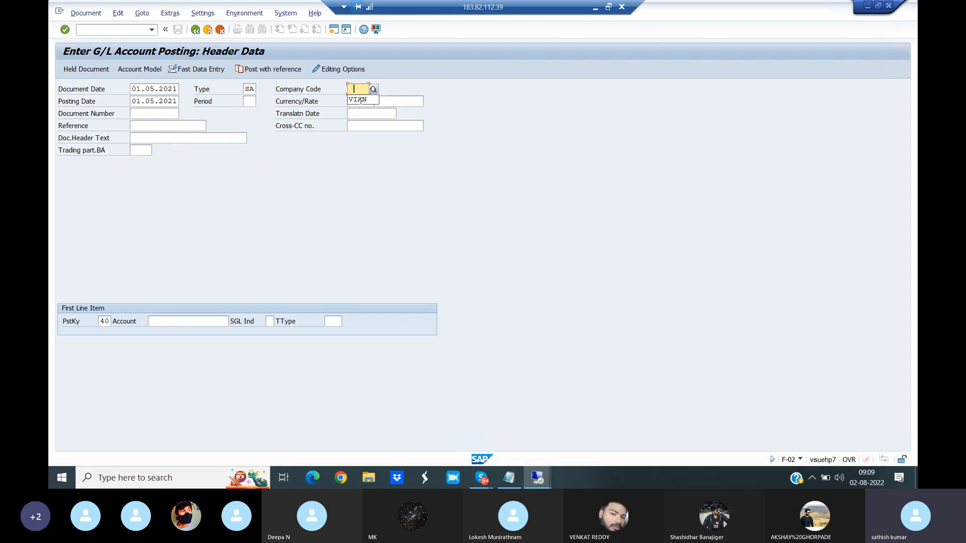
pyautogui.click(361, 100)
pyautogui.click(360, 101)
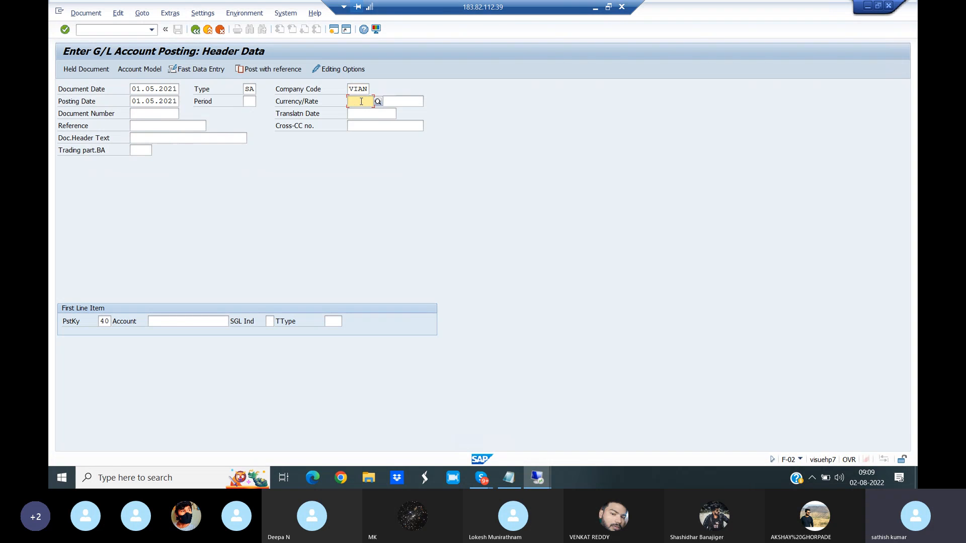
pyautogui.click(358, 113)
# - Choose Wages A/C (400200) as the account of the first debit line and proceed to its item details
pyautogui.click(219, 322)
pyautogui.press('F4')
pyautogui.click(378, 180)
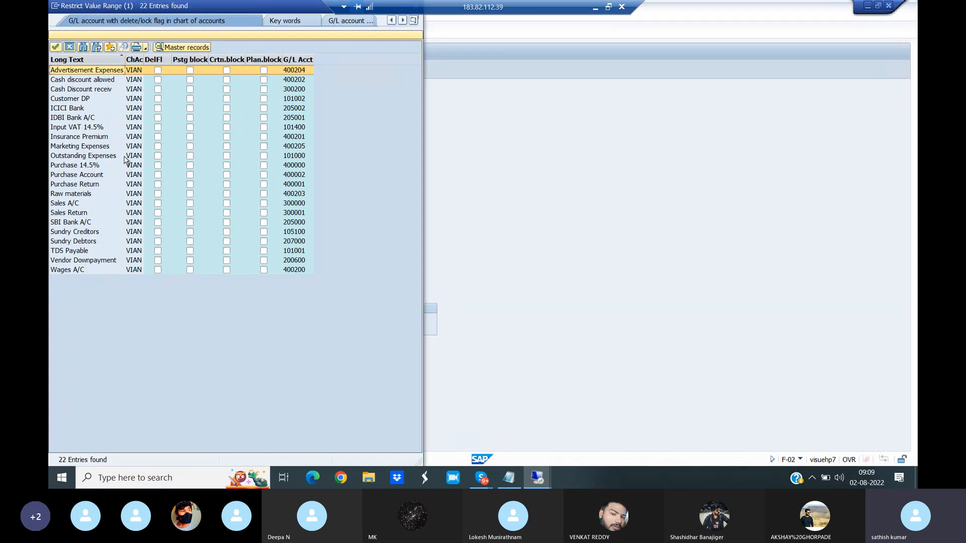
pyautogui.doubleClick(81, 270)
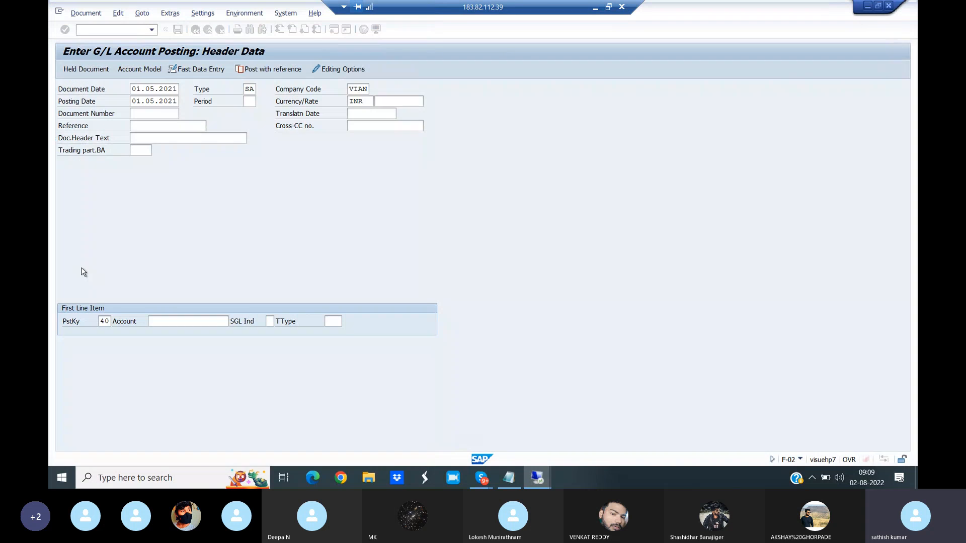
pyautogui.press('Return')
pyautogui.press('Return')
pyautogui.press('Return')
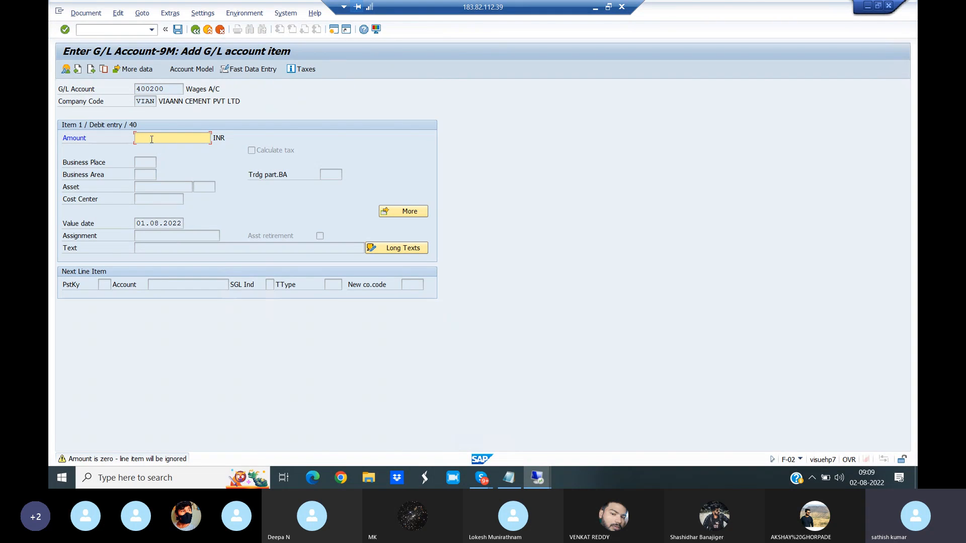
# - Enter an amount of 10000 INR and the text Testing for the Wages A/C debit item
pyautogui.write('10000')
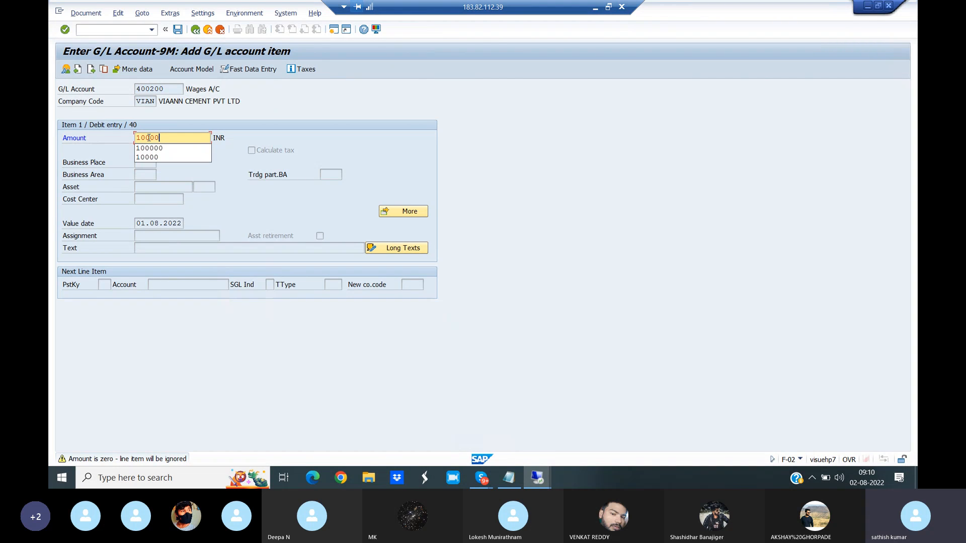
pyautogui.press('Return')
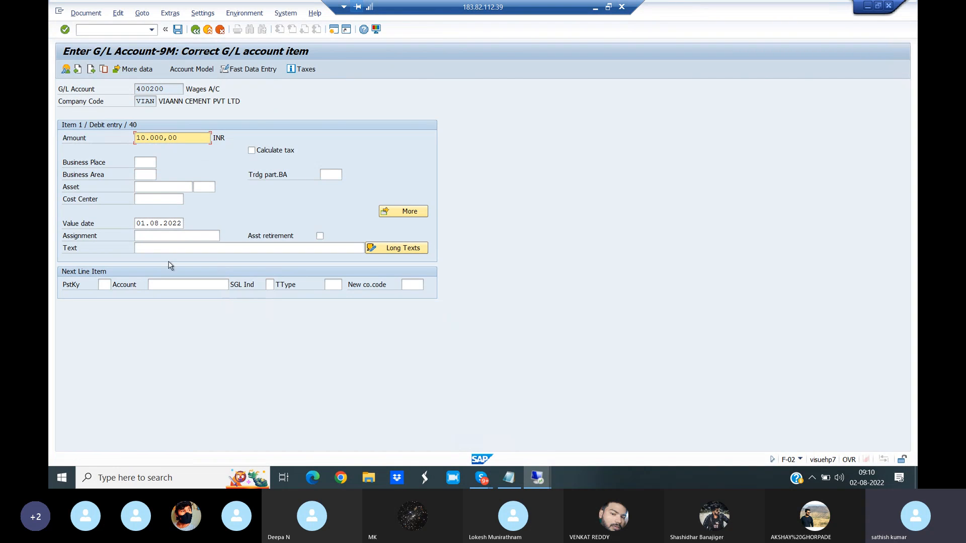
pyautogui.click(149, 249)
pyautogui.write('t')
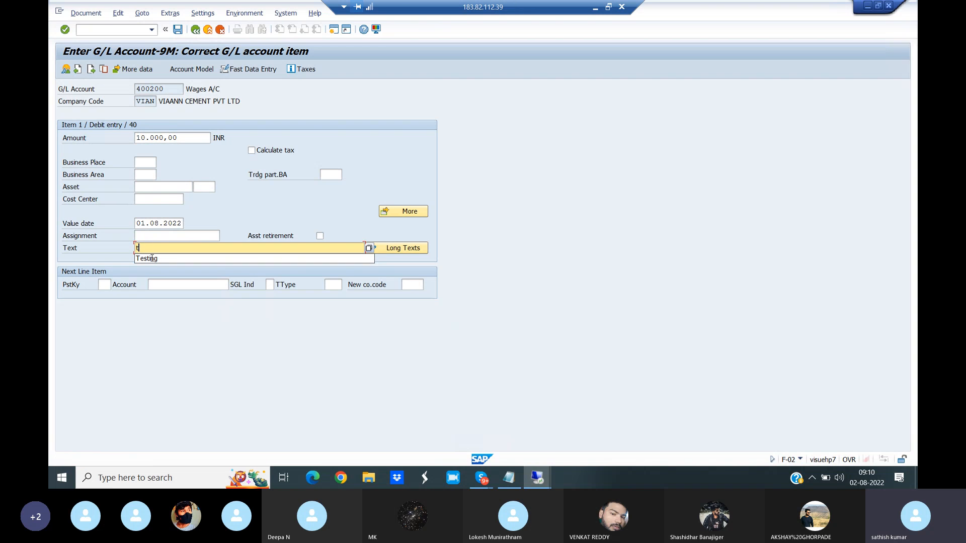
pyautogui.click(152, 258)
# - Add a credit line with posting key 50 and the Outstanding Expenses account (101000)
pyautogui.click(105, 285)
pyautogui.write('50')
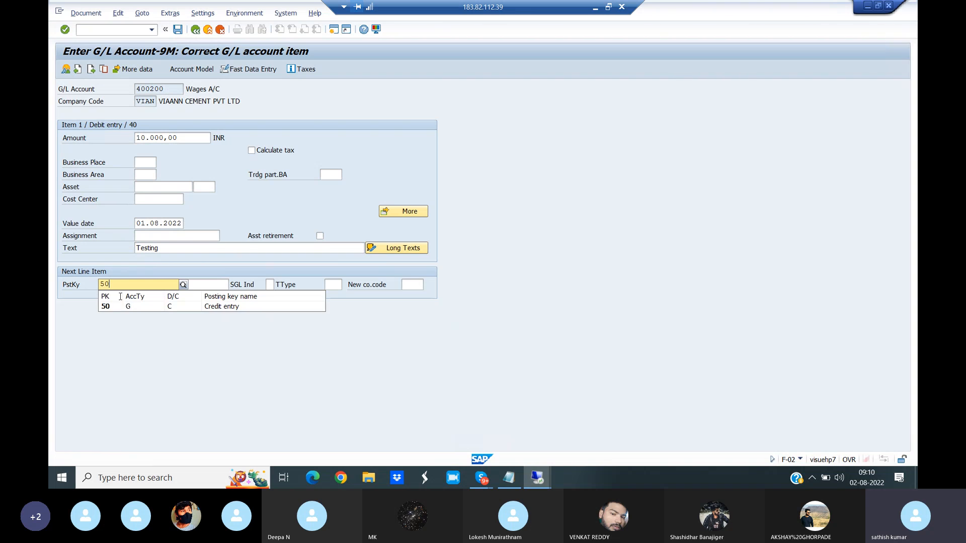
pyautogui.click(132, 307)
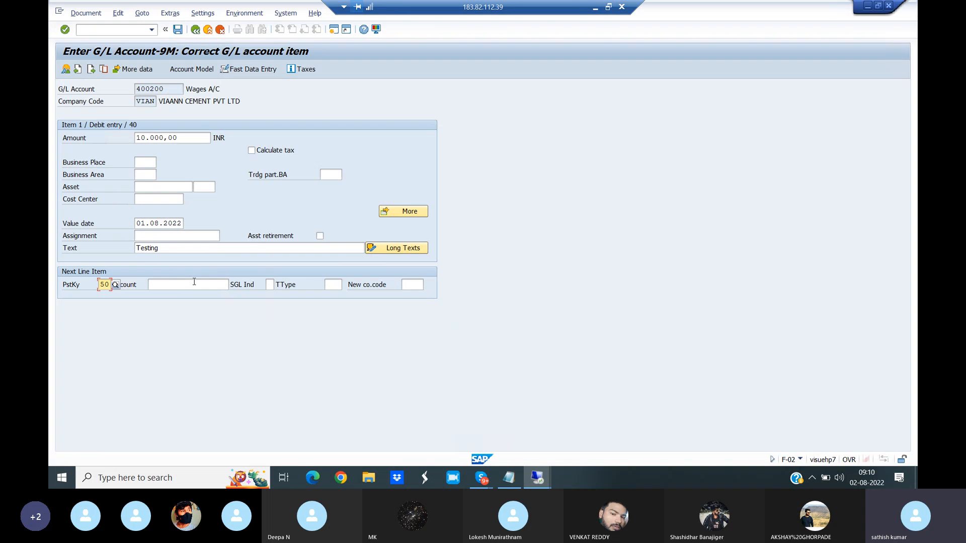
pyautogui.click(194, 283)
pyautogui.click(233, 284)
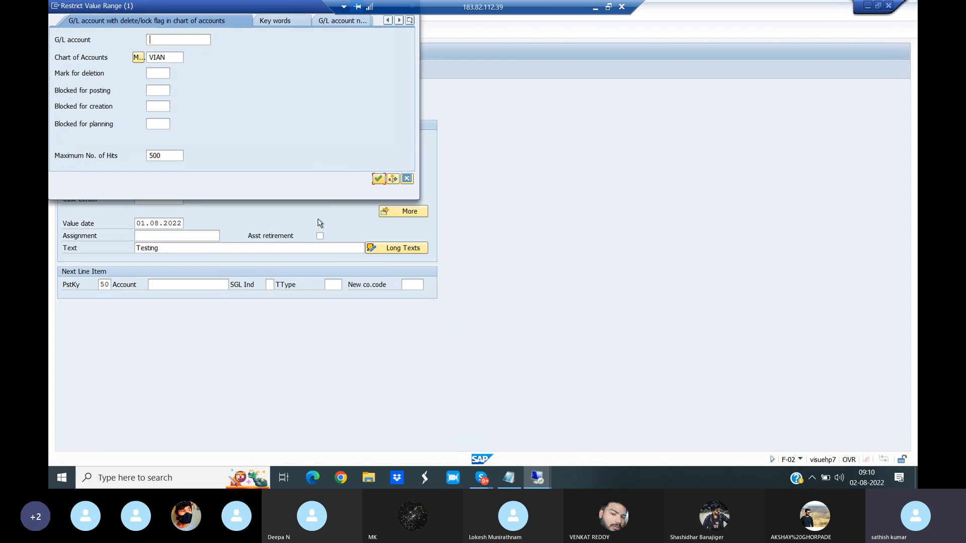
pyautogui.click(378, 178)
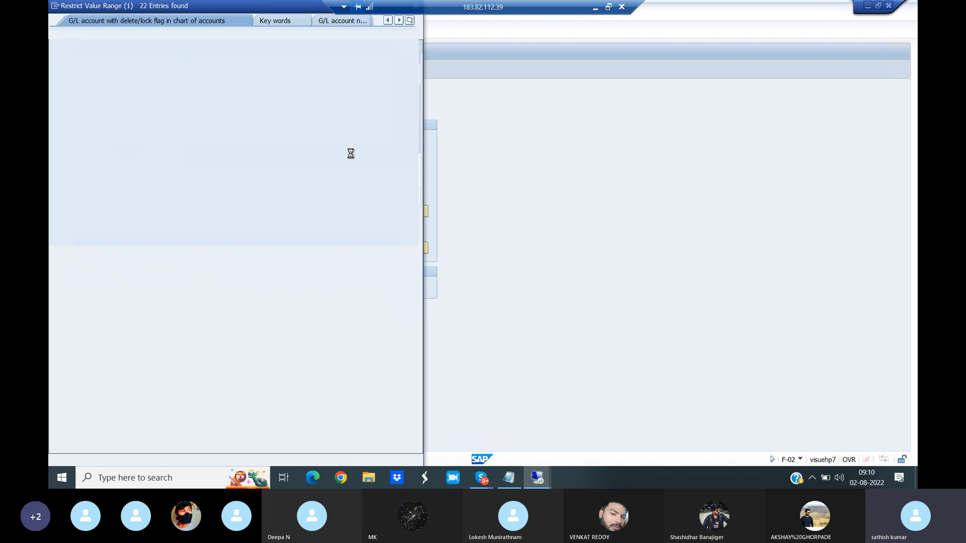
pyautogui.click(84, 157)
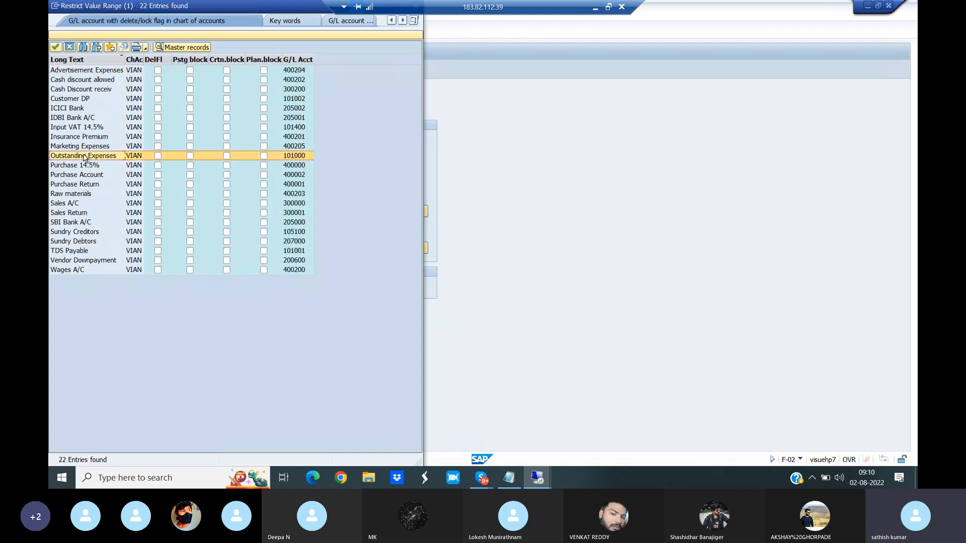
pyautogui.doubleClick(84, 157)
pyautogui.press('Return')
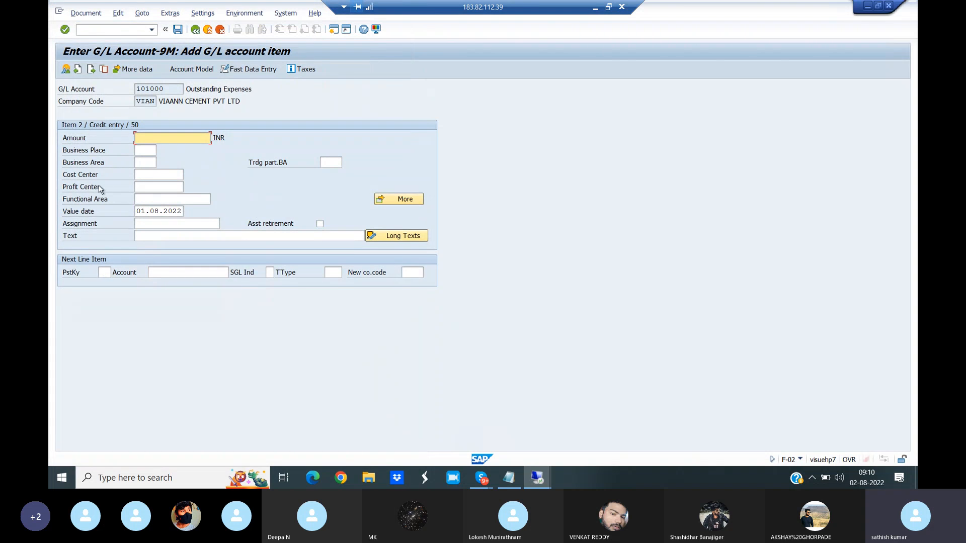
# - Carry the 10000 INR amount and the text Testing over to the Outstanding Expenses credit item
pyautogui.write('*')
pyautogui.click(152, 236)
pyautogui.write('+')
pyautogui.press('Return')
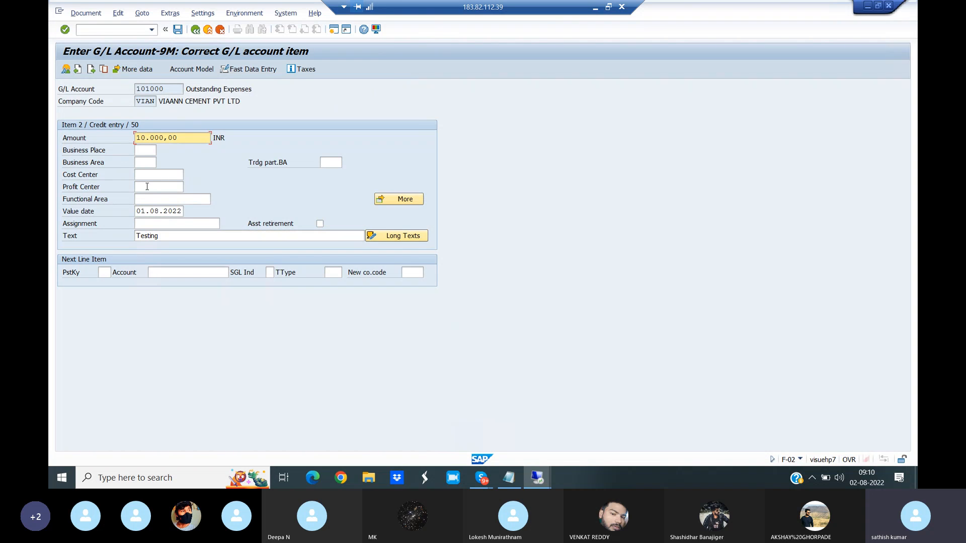
# - Assign profit center 11000 (Soap Department) from the standard hierarchy to the Outstanding Expenses credit item
pyautogui.click(176, 188)
pyautogui.click(187, 187)
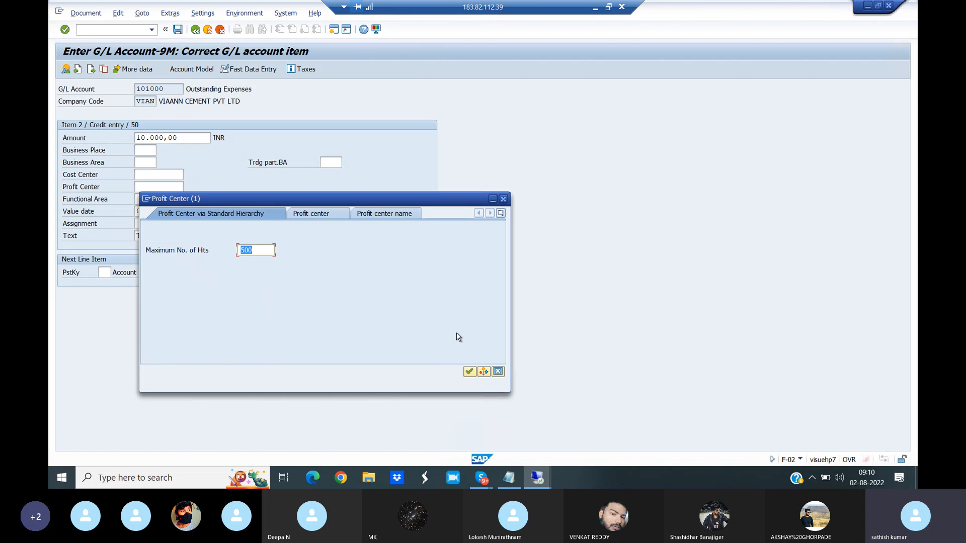
pyautogui.click(468, 372)
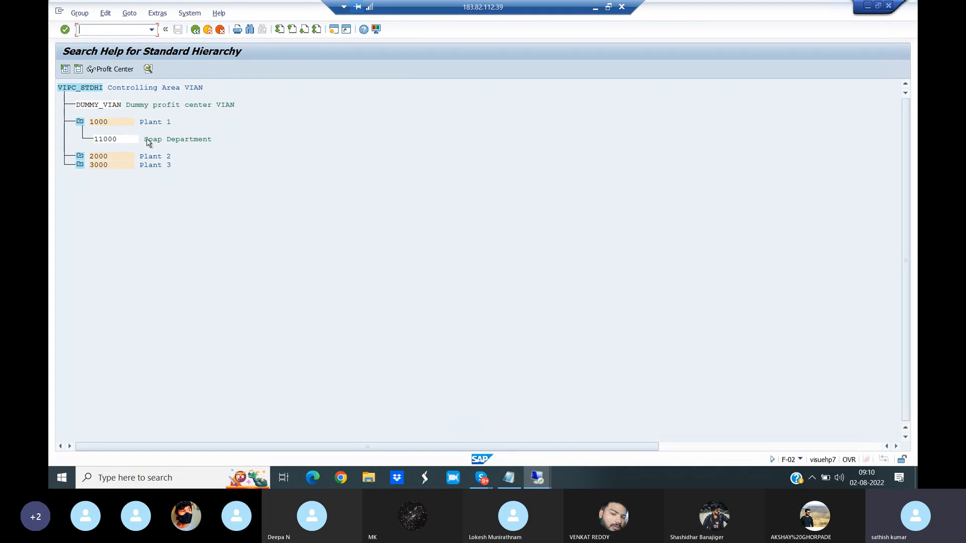
pyautogui.click(93, 106)
pyautogui.doubleClick(101, 140)
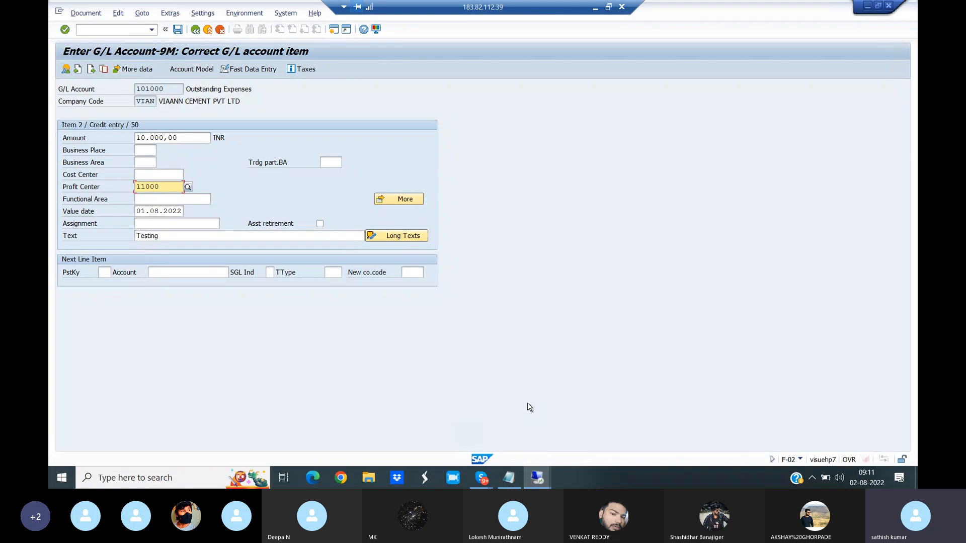
# - Close the Tcodes notes and open the Controlling notes file from the desktop in a maximized Notepad window
pyautogui.click(509, 477)
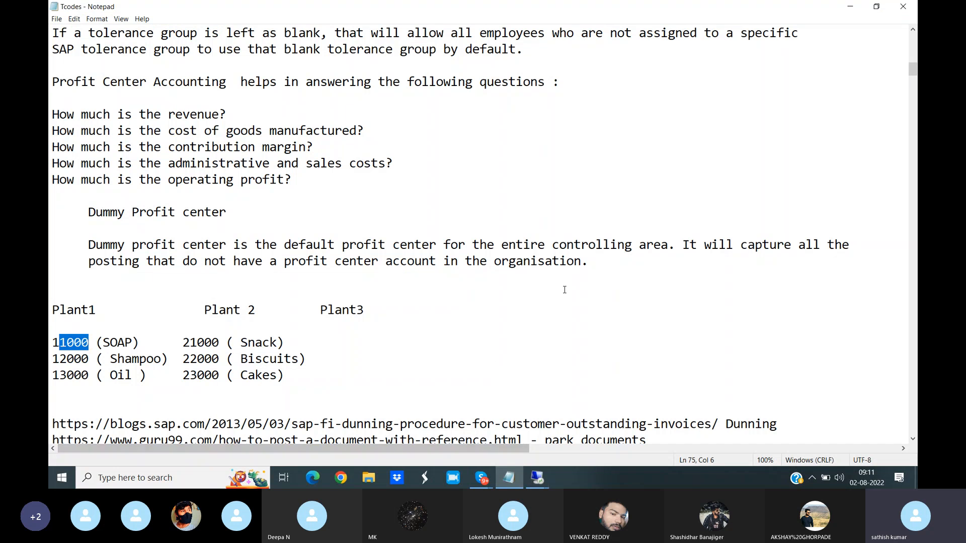
pyautogui.click(902, 13)
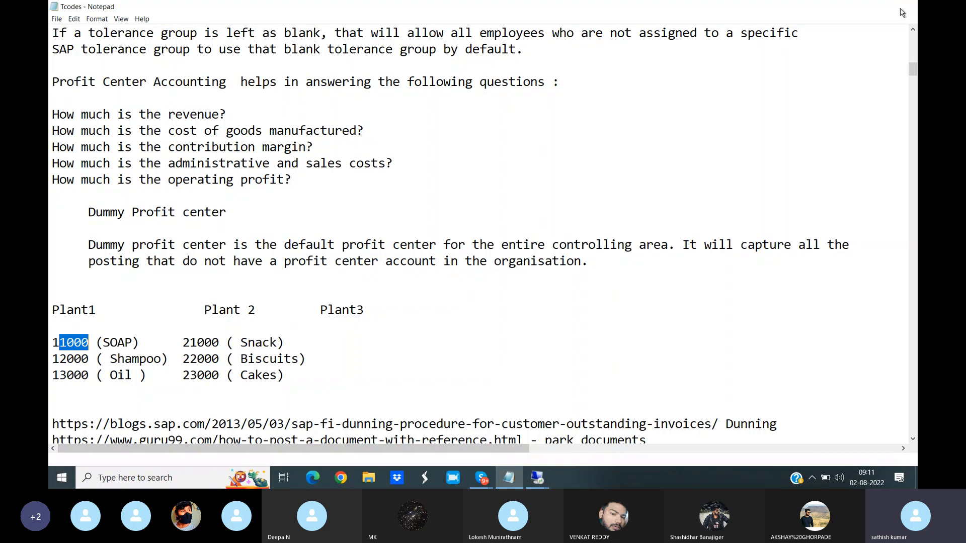
pyautogui.click(594, 6)
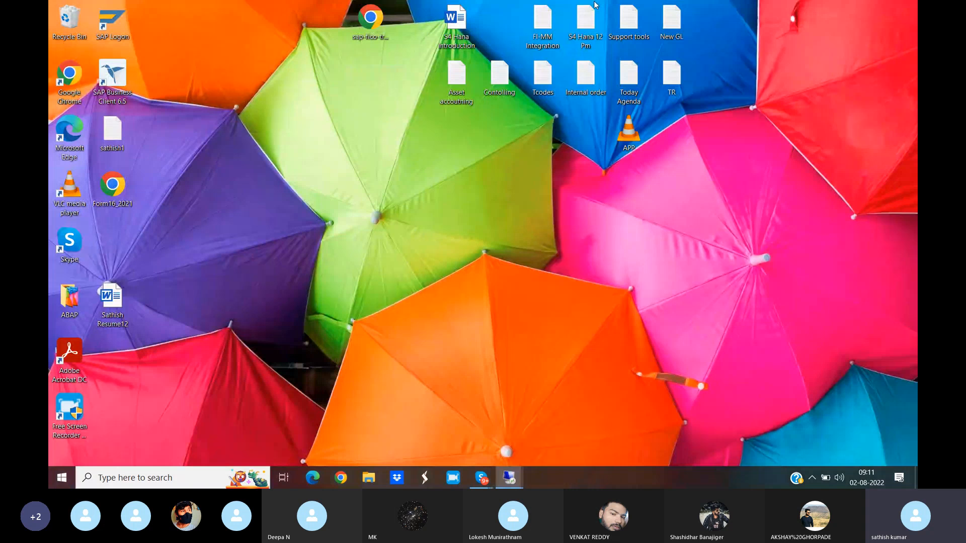
pyautogui.doubleClick(494, 93)
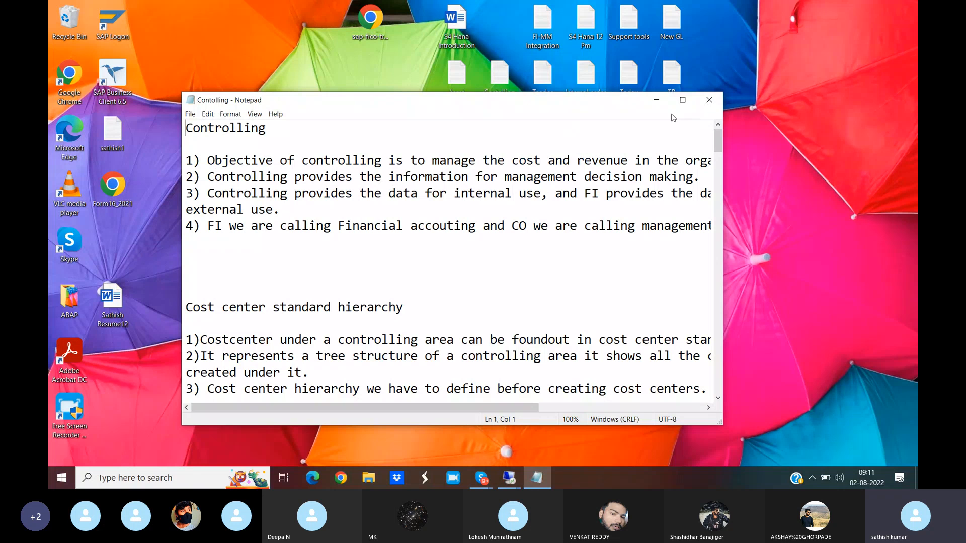
pyautogui.click(683, 100)
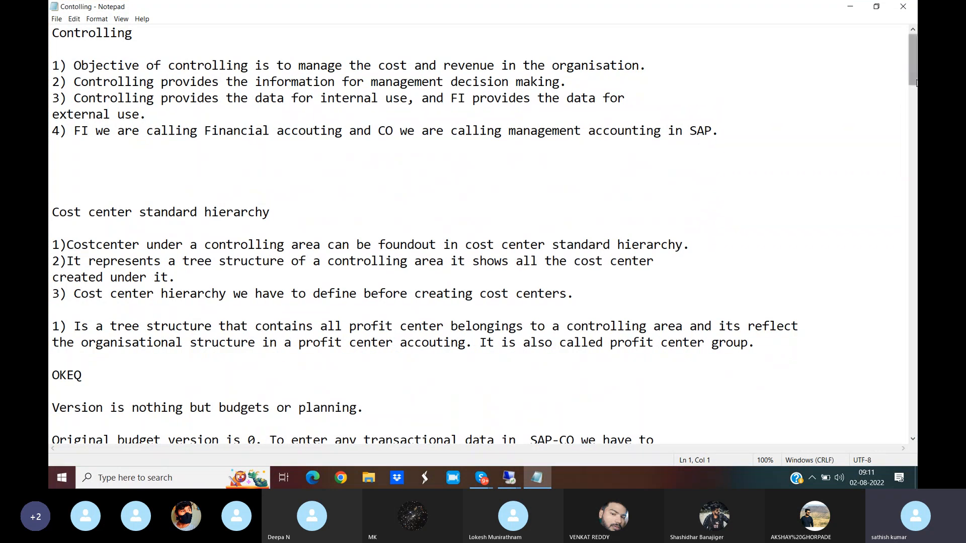
# - Review the Cost center section of the notes, covering its definition, the department list and the important functions of cost center accounting
pyautogui.moveTo(915, 80); pyautogui.dragTo(909, 186)
pyautogui.moveTo(49, 212); pyautogui.dragTo(568, 215)
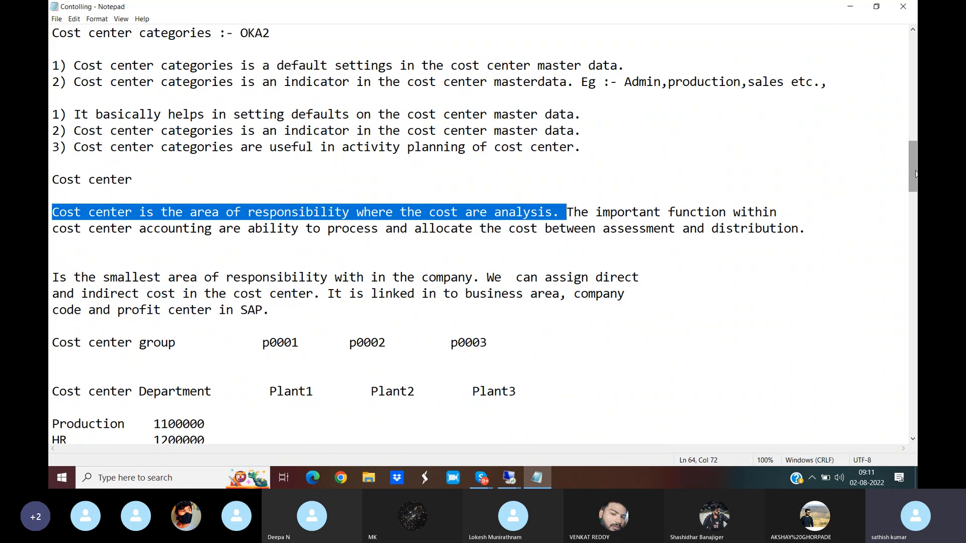
pyautogui.moveTo(916, 174); pyautogui.dragTo(915, 190)
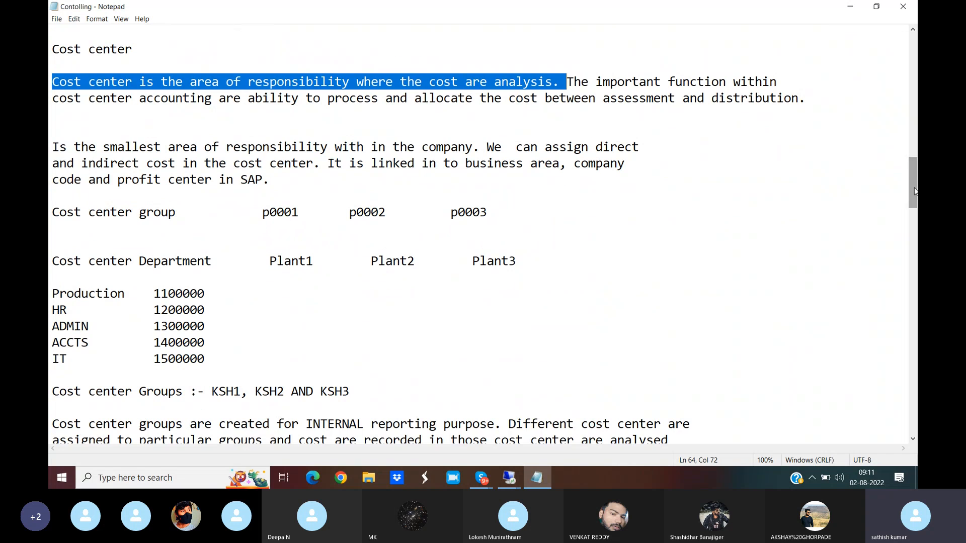
pyautogui.moveTo(52, 286); pyautogui.dragTo(105, 355)
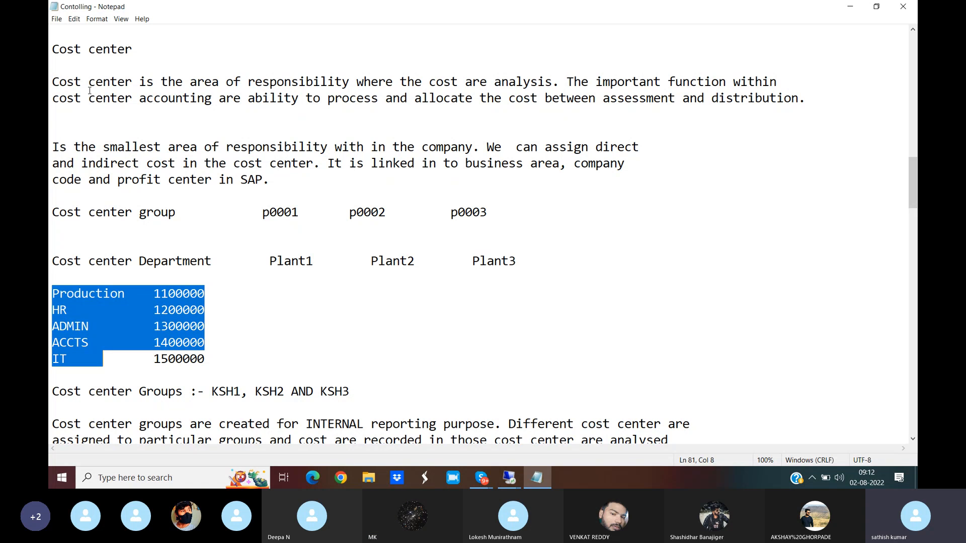
pyautogui.click(572, 81)
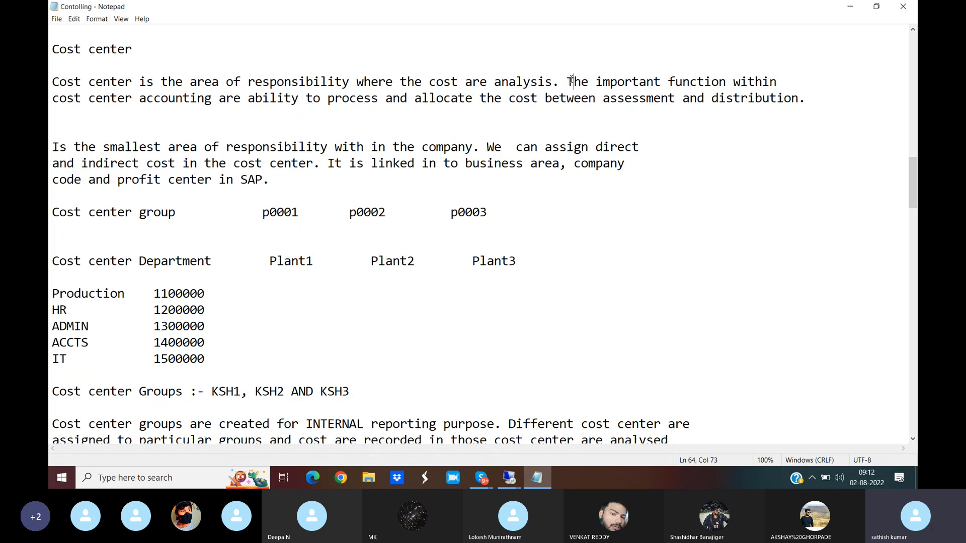
pyautogui.moveTo(581, 83); pyautogui.dragTo(686, 113)
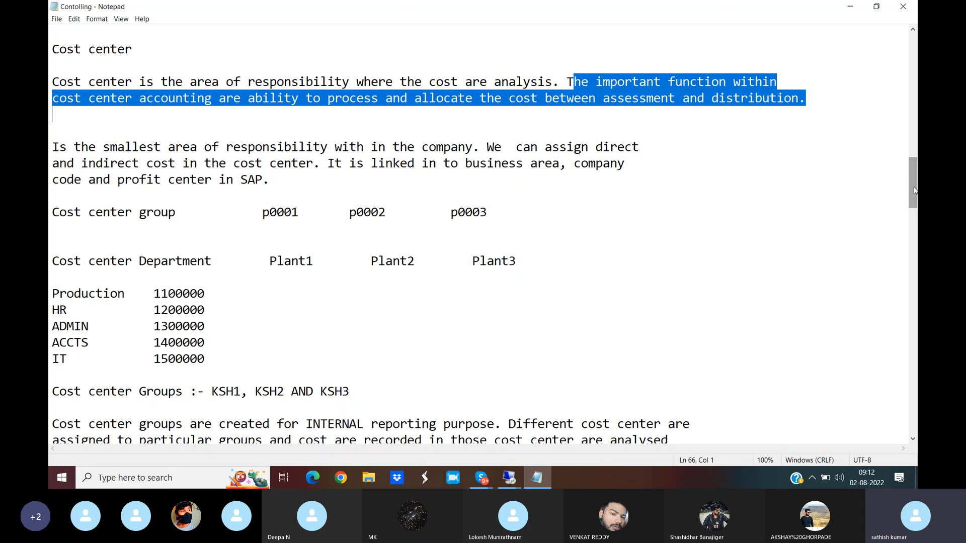
# - Read the Assessment and Distribution definitions under Cost center accounting in the notes
pyautogui.moveTo(914, 190); pyautogui.dragTo(905, 130)
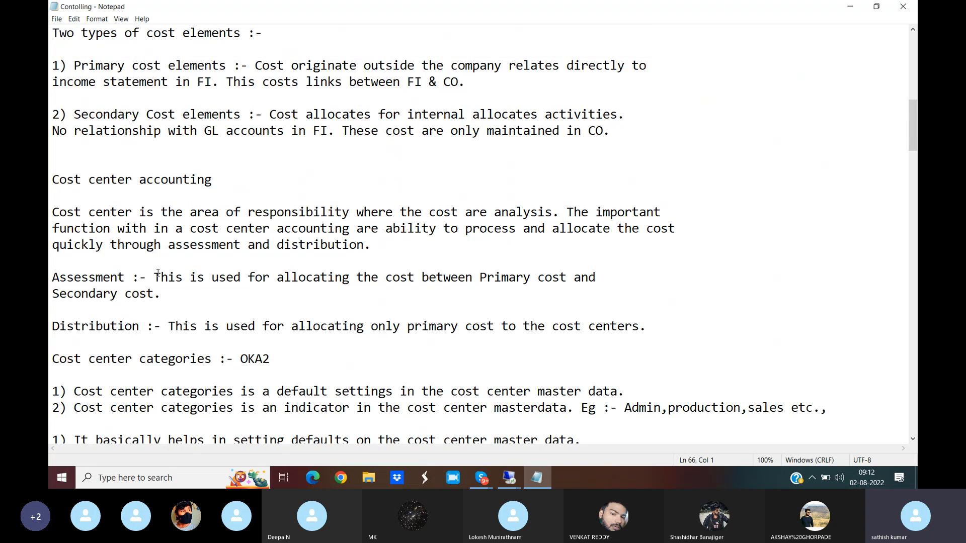
pyautogui.moveTo(154, 274); pyautogui.dragTo(307, 304)
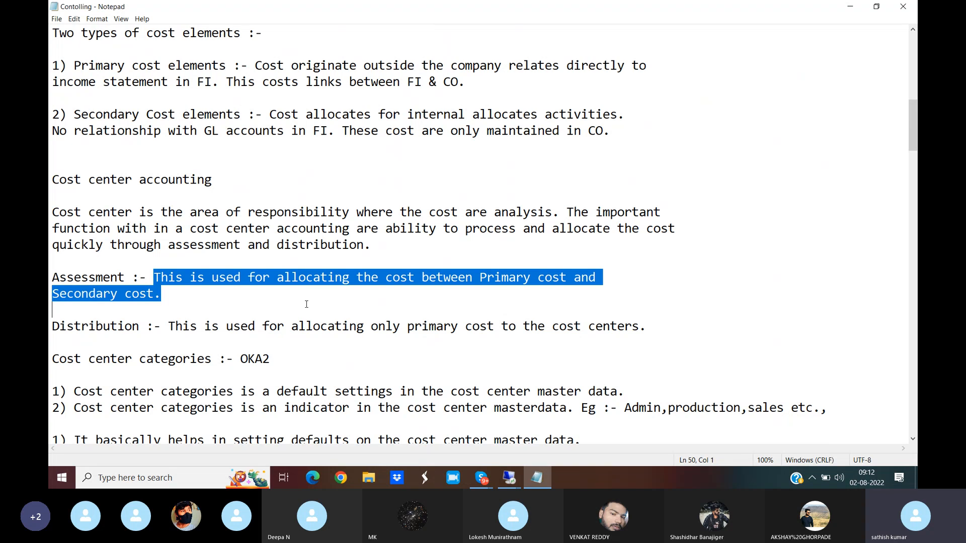
pyautogui.moveTo(168, 326); pyautogui.dragTo(280, 338)
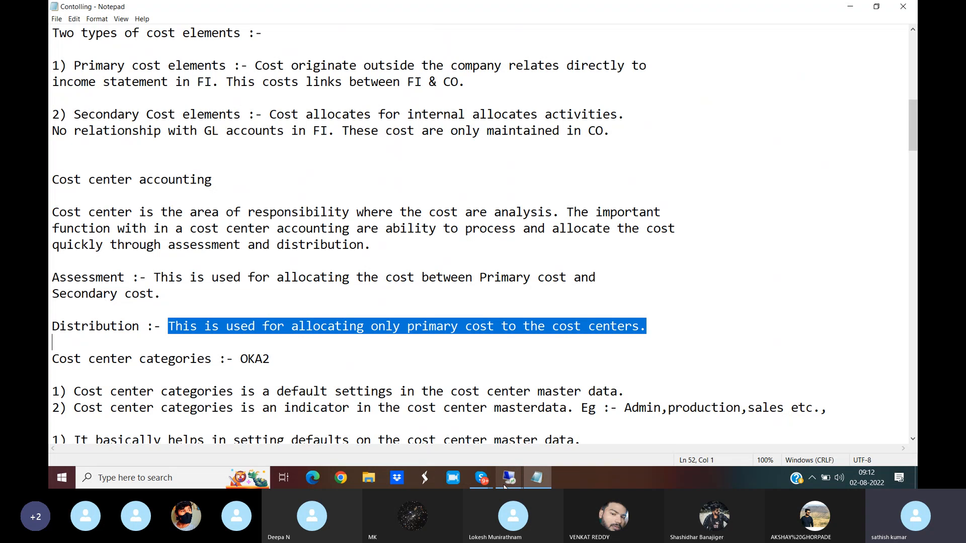
# - Switch back to the SAP session and leave the F-02 posting for transaction OKKP using /NOKKP
pyautogui.moveTo(509, 480)
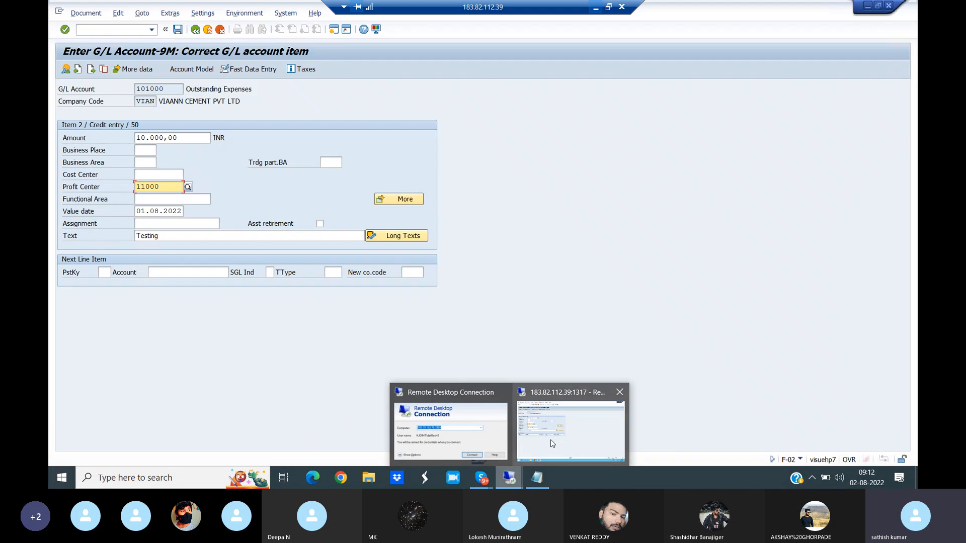
pyautogui.click(551, 442)
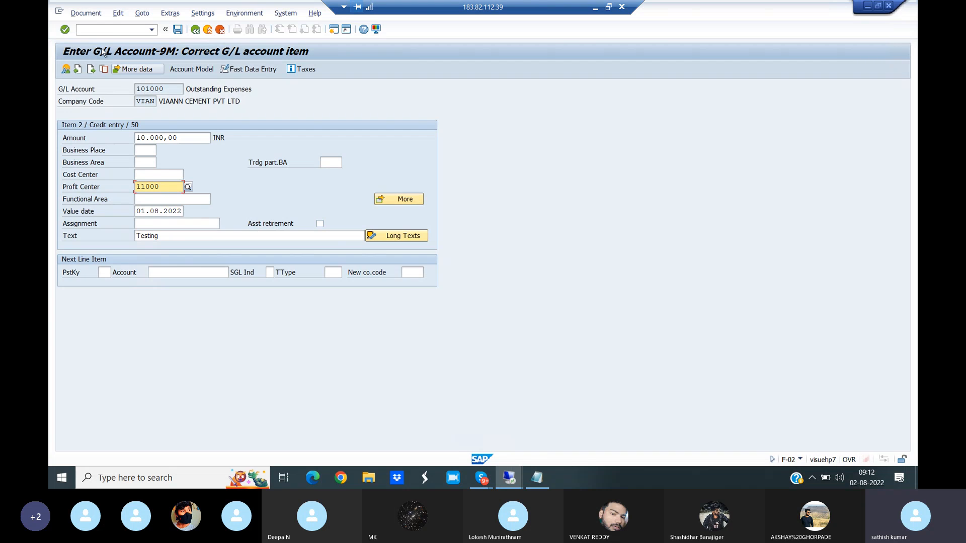
pyautogui.click(87, 30)
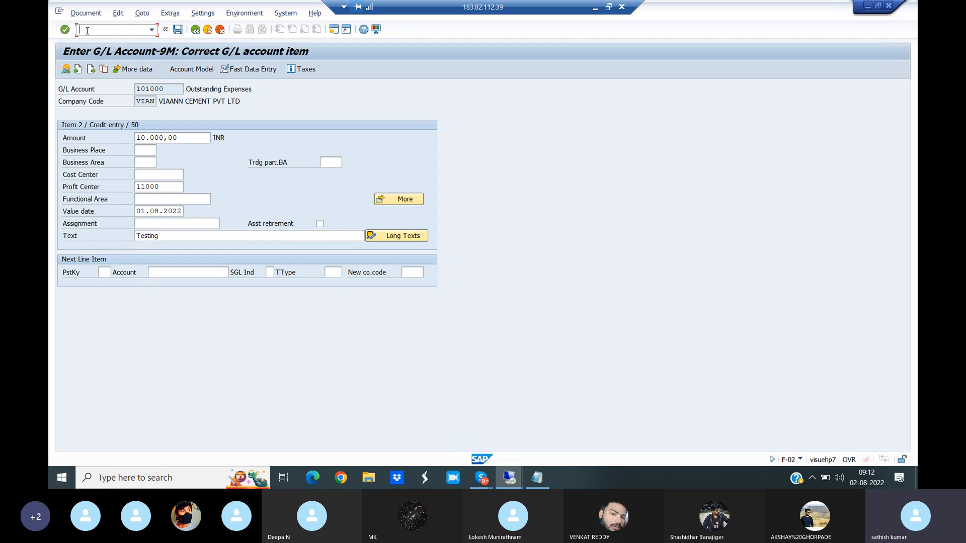
pyautogui.write('/NOKKP')
pyautogui.press('Return')
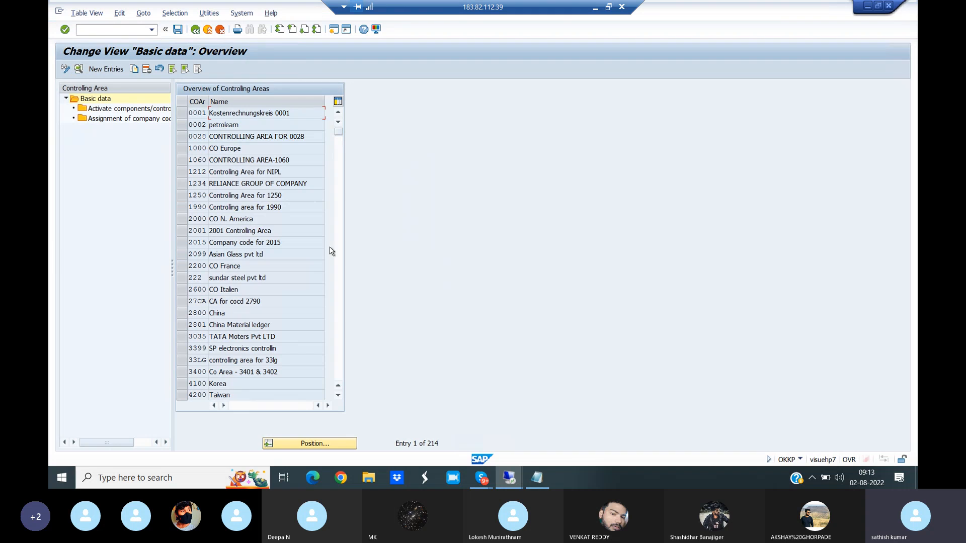
# - Find controlling area VIAN in the overview and open its Activate components/control indicators details
pyautogui.click(328, 446)
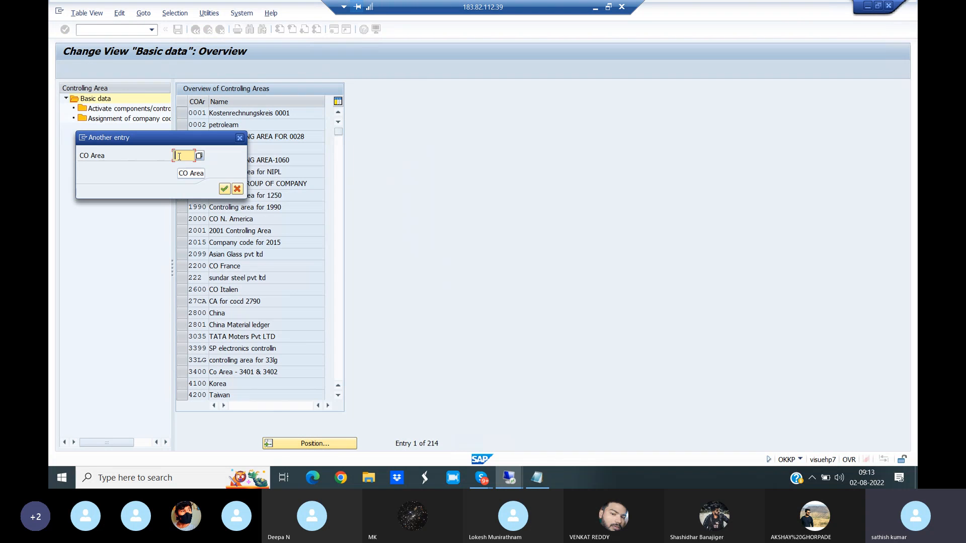
pyautogui.write('VIAN')
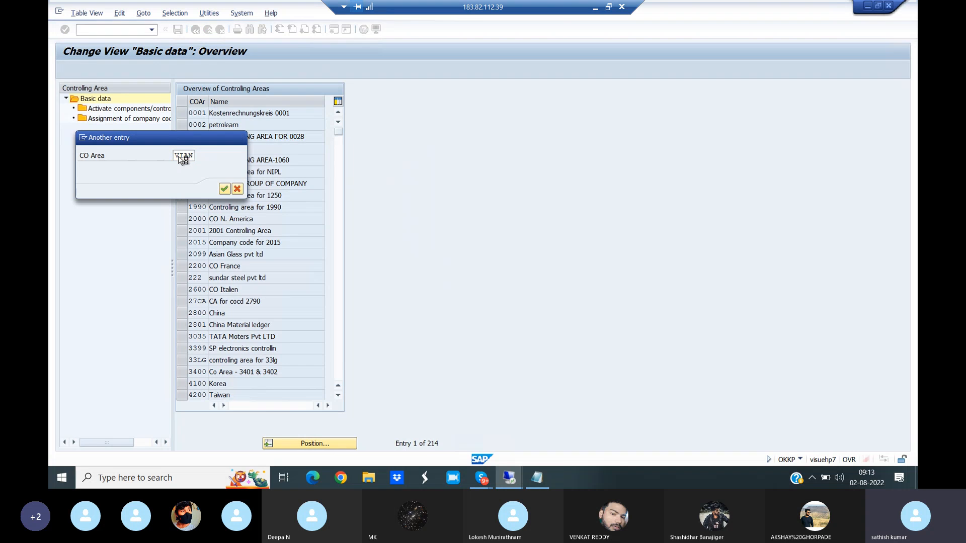
pyautogui.press('Return')
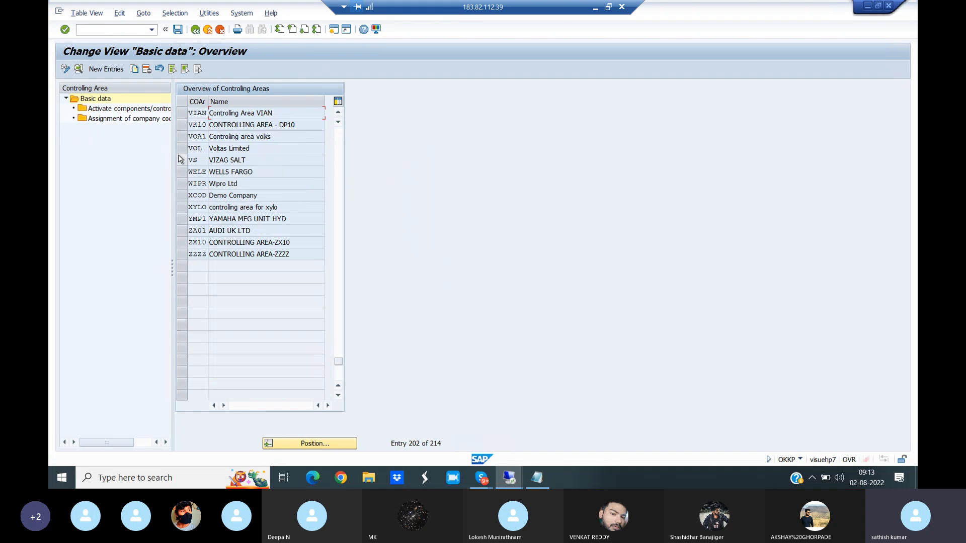
pyautogui.click(182, 112)
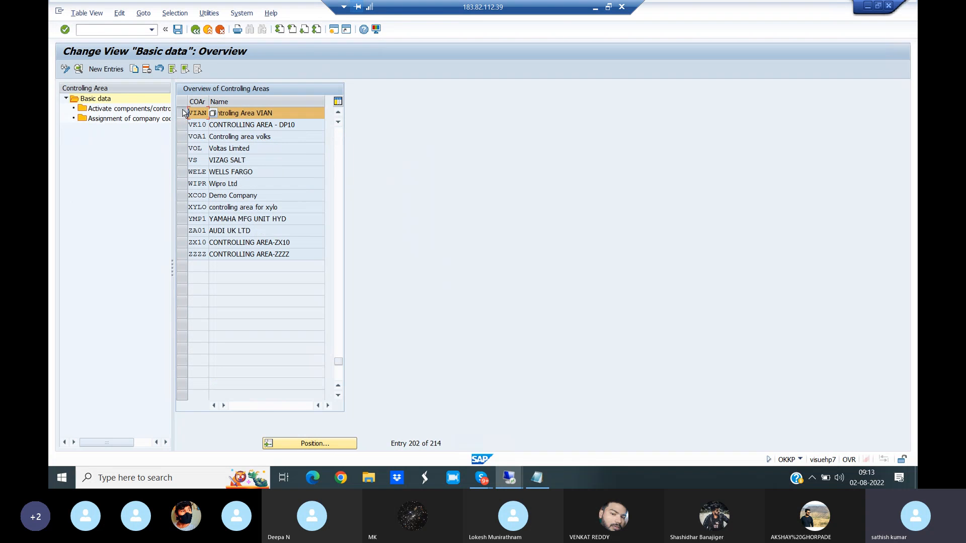
pyautogui.doubleClick(145, 109)
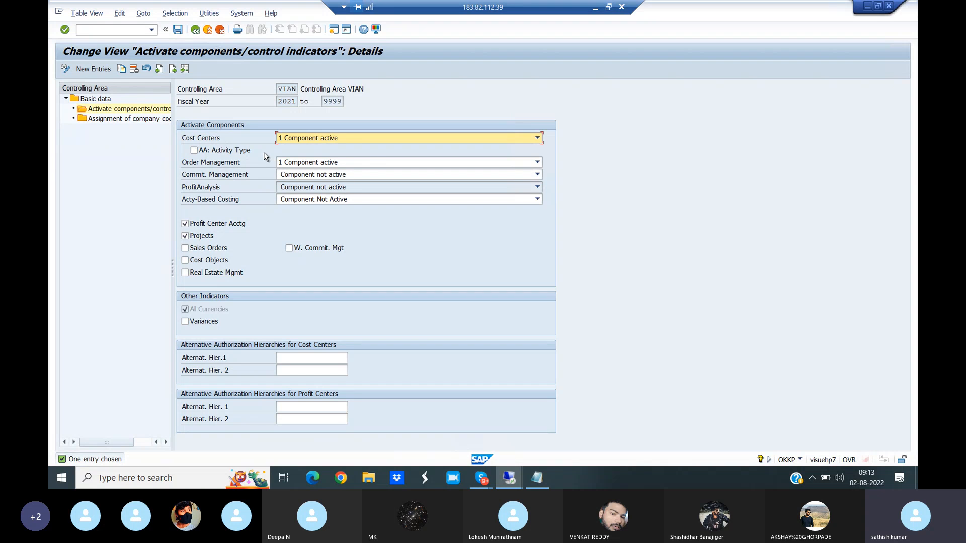
# - Examine the activation options available for the Cost Centers component, keeping 1 Component active
pyautogui.click(342, 140)
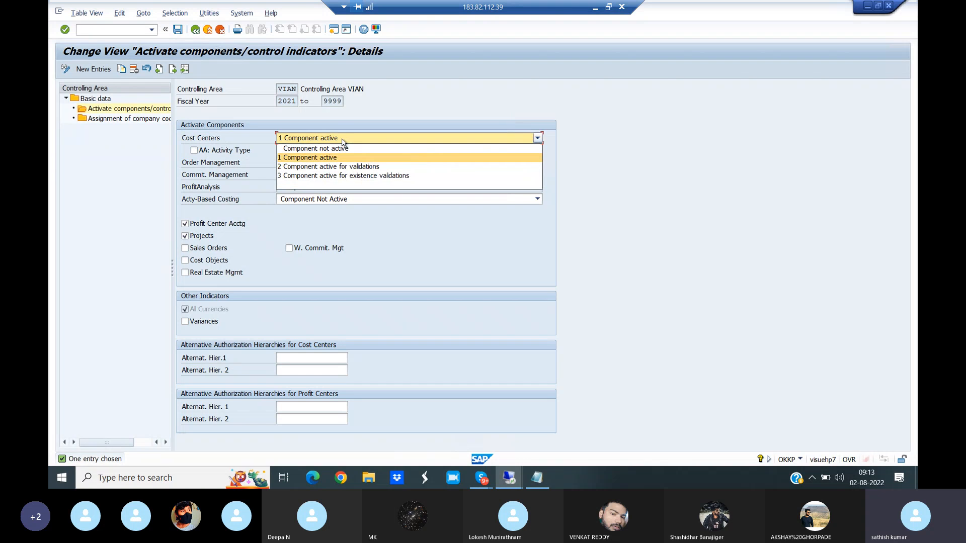
pyautogui.click(343, 142)
pyautogui.click(354, 141)
pyautogui.click(334, 159)
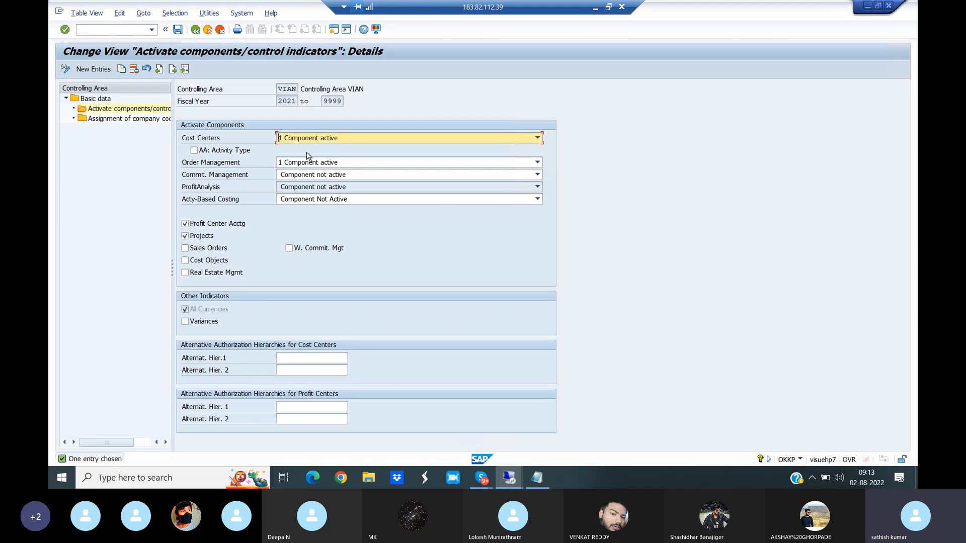
pyautogui.click(343, 140)
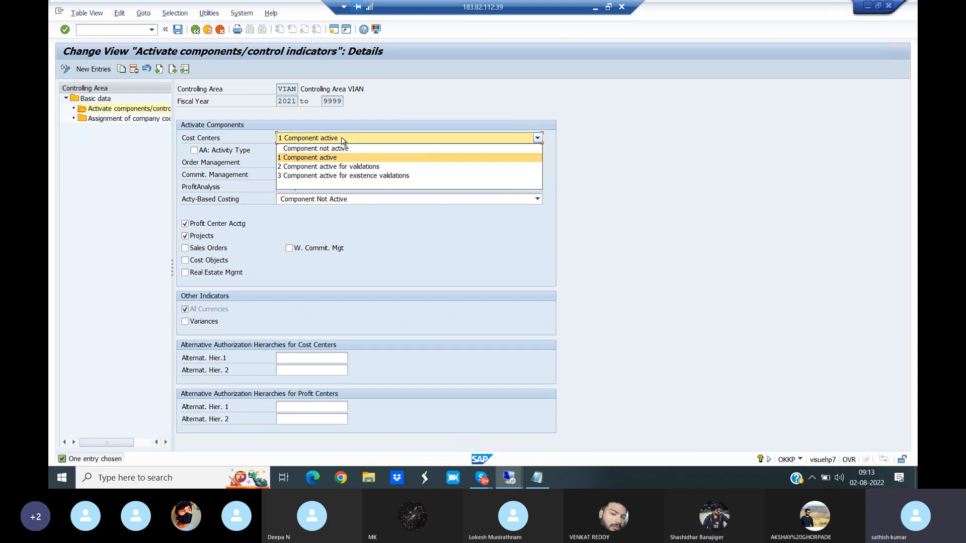
pyautogui.click(343, 140)
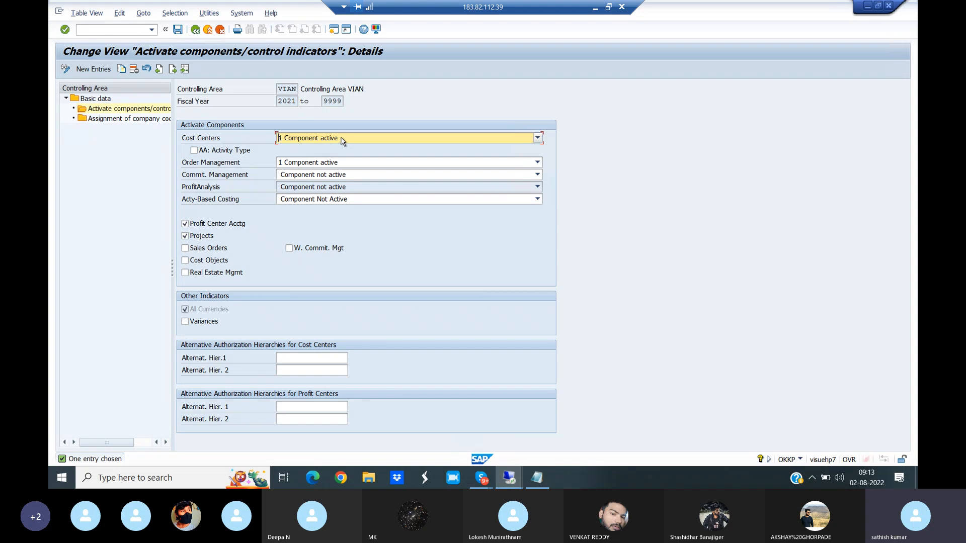
# - Return to the controlling area overview and inspect the cost center standard hierarchy in VIAN's basic data
pyautogui.click(196, 30)
pyautogui.click(196, 30)
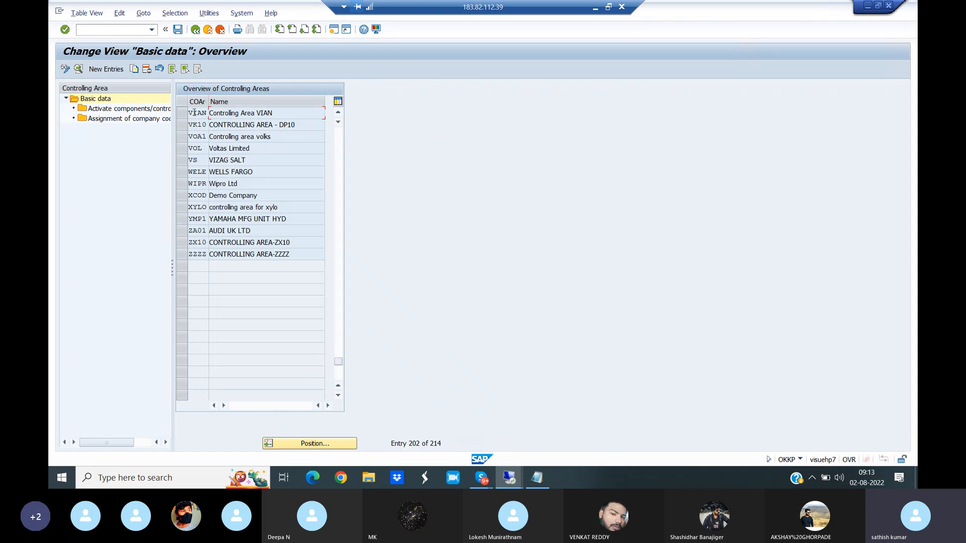
pyautogui.doubleClick(199, 114)
pyautogui.doubleClick(201, 116)
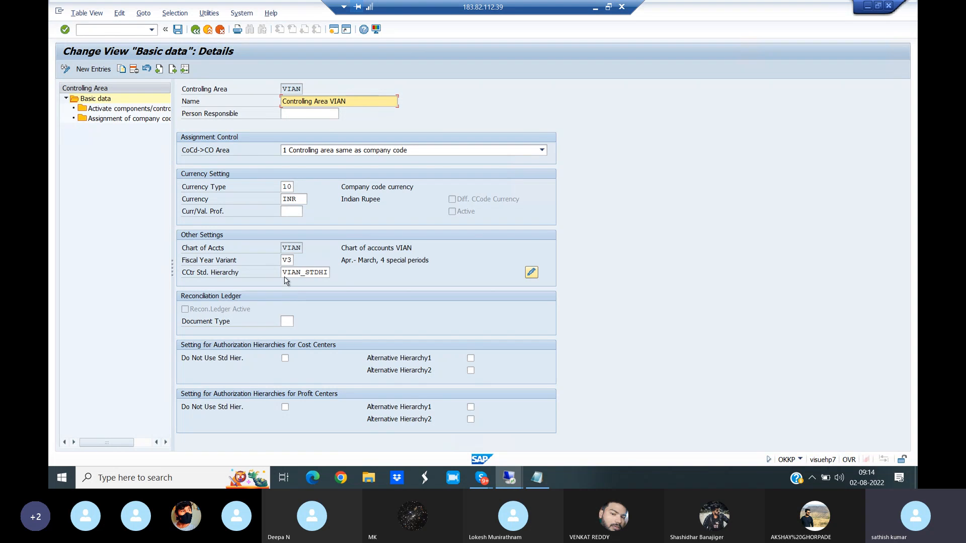
pyautogui.moveTo(284, 272); pyautogui.dragTo(336, 277)
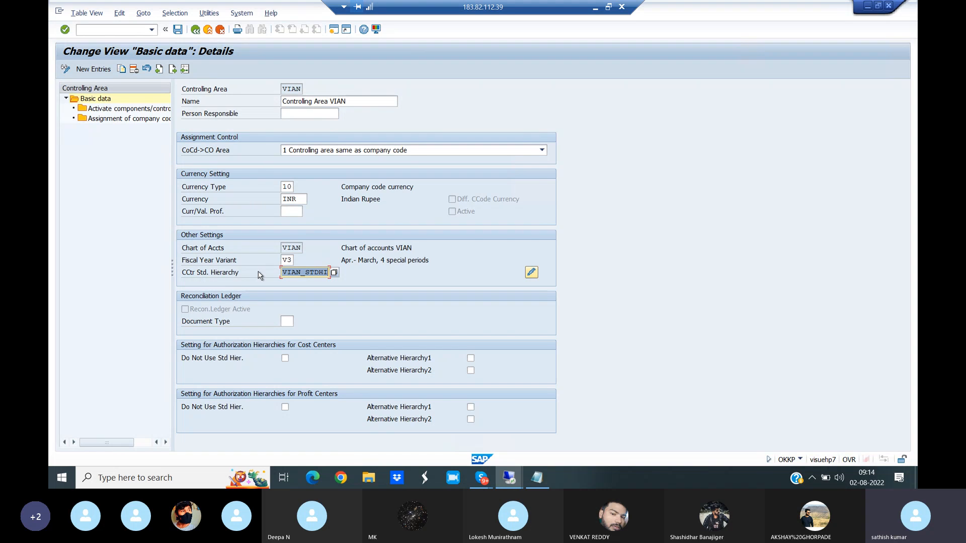
# - Switch to the Controlling notes in Notepad and read the first two points on the cost center standard hierarchy
pyautogui.click(538, 478)
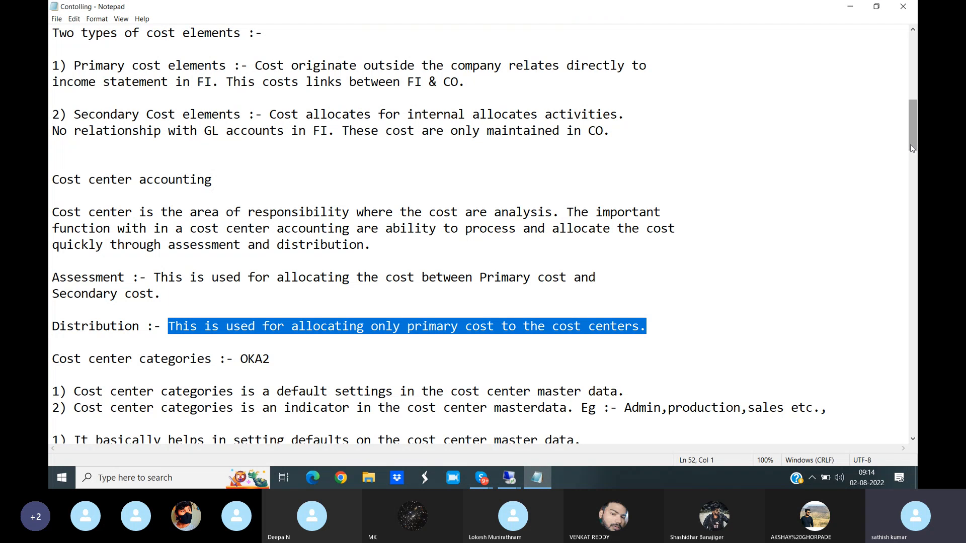
pyautogui.moveTo(913, 148); pyautogui.dragTo(910, 107)
pyautogui.click(908, 103)
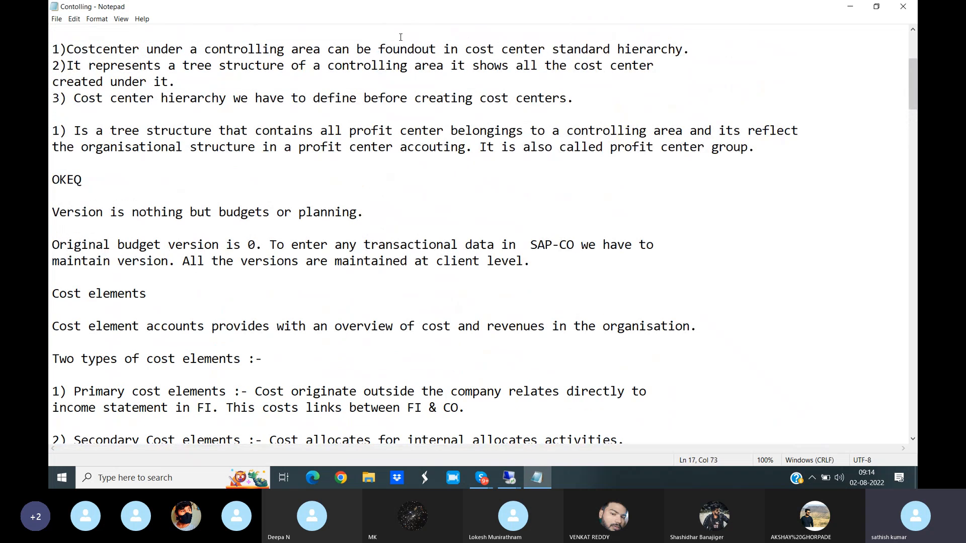
pyautogui.moveTo(69, 49); pyautogui.dragTo(686, 49)
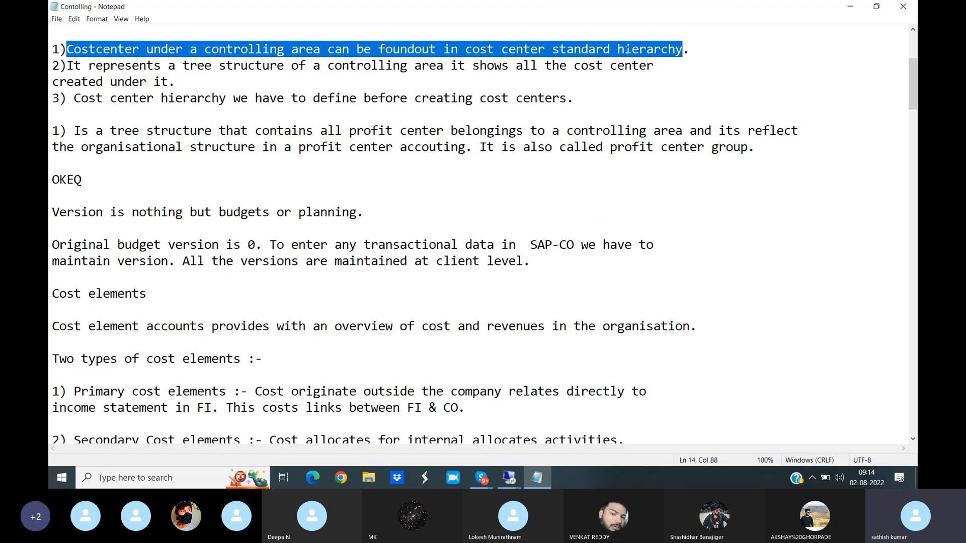
pyautogui.moveTo(67, 65); pyautogui.dragTo(185, 82)
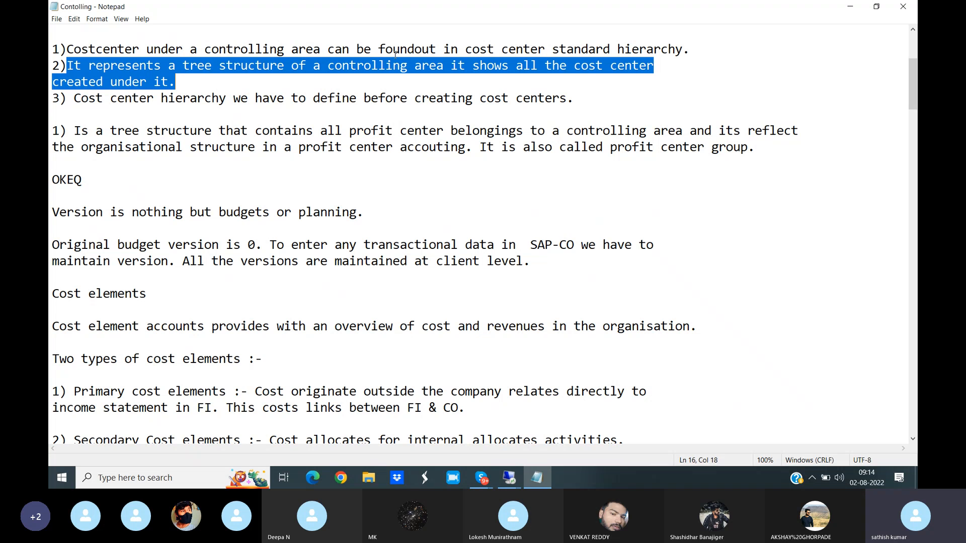
# - Read the note on cost center standard hierarchy again and the third point about defining the hierarchy before creating cost centers
pyautogui.click(465, 48)
pyautogui.moveTo(465, 49); pyautogui.dragTo(681, 56)
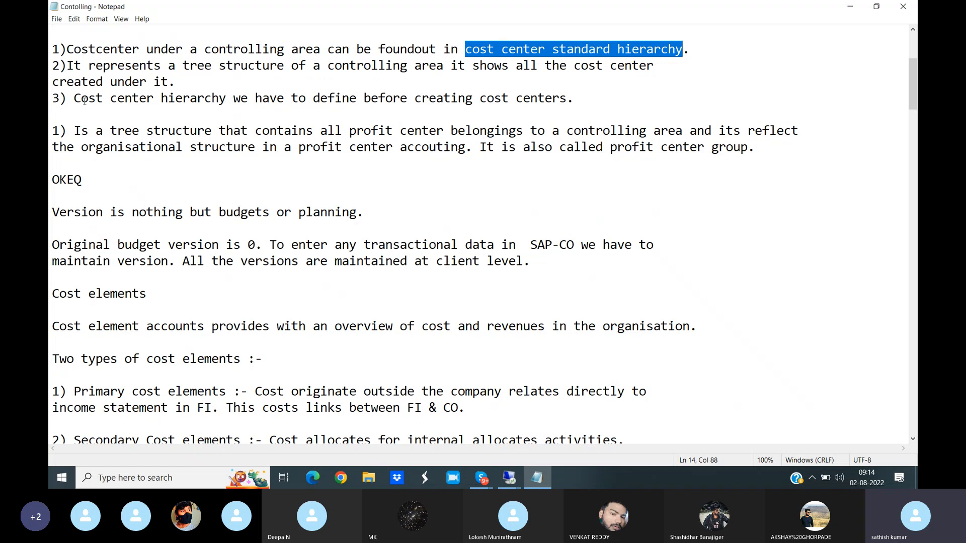
pyautogui.moveTo(75, 99); pyautogui.dragTo(140, 113)
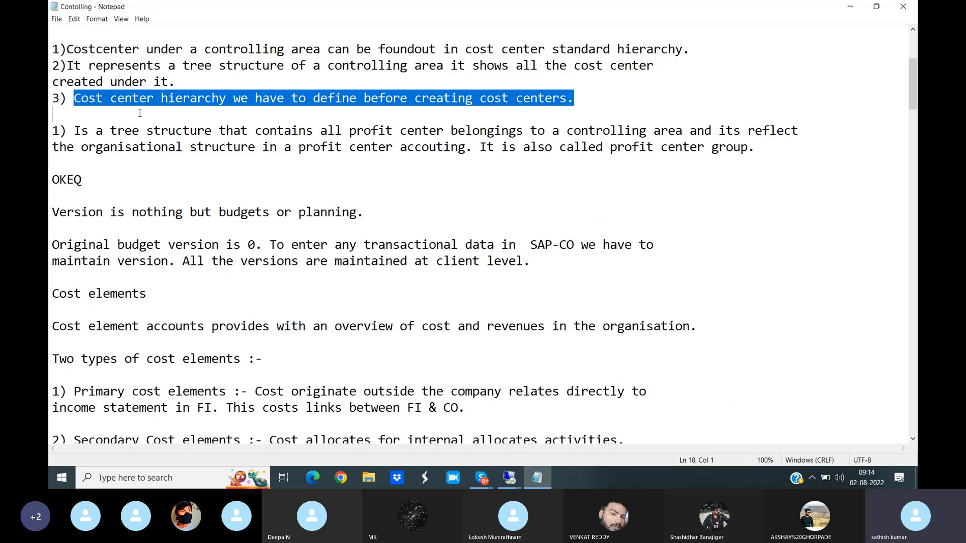
# - Switch to the SAP remote session and open the cost center standard hierarchy change view with transaction /NOKEON
pyautogui.click(506, 480)
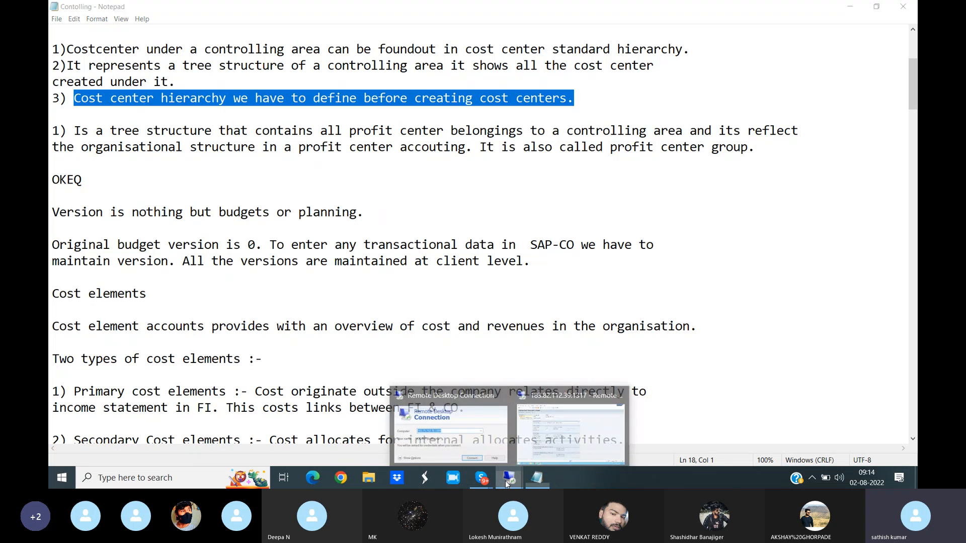
pyautogui.click(562, 442)
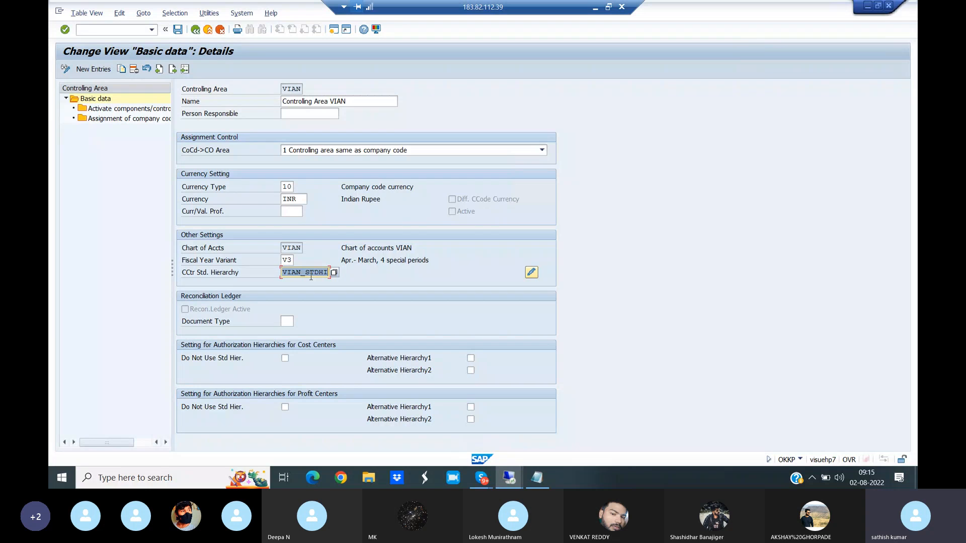
pyautogui.click(86, 29)
pyautogui.write('/NOKEON')
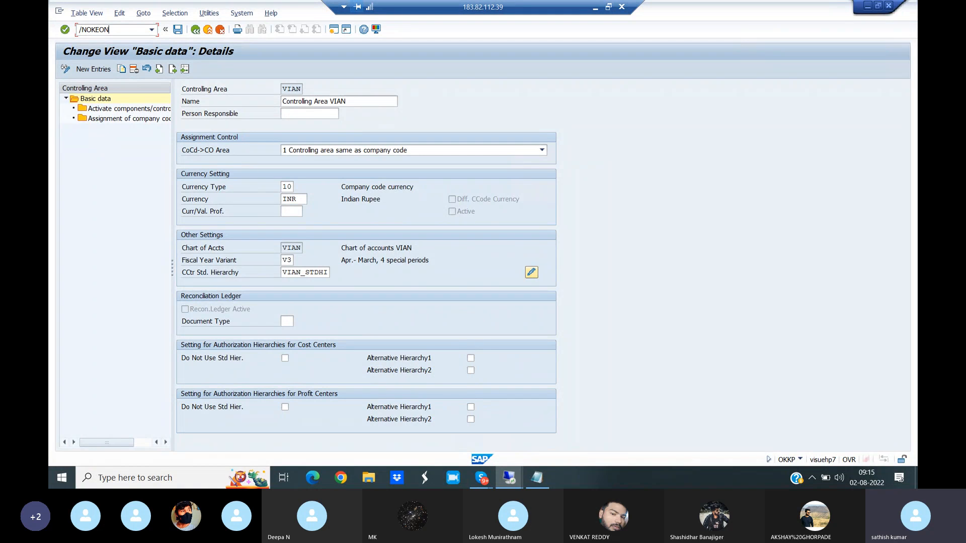
pyautogui.doubleClick(320, 272)
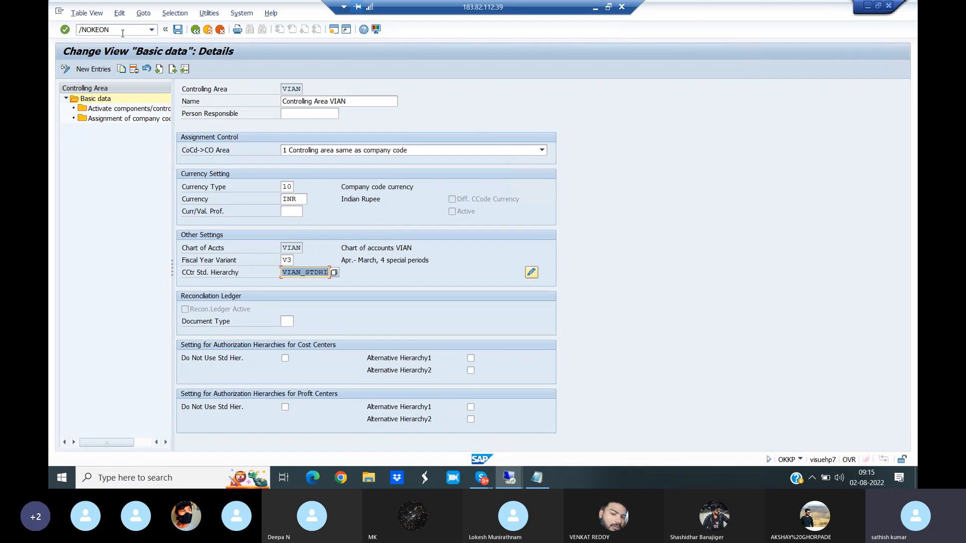
pyautogui.press('Return')
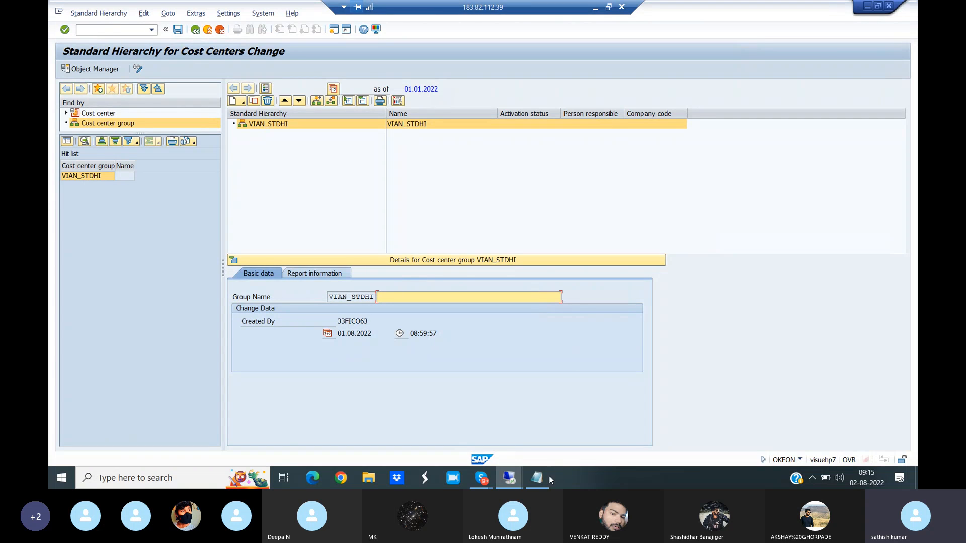
# - Switch to the Controlling notes in Notepad and read the cost center categories section, including transaction OKA2 and the category examples
pyautogui.click(536, 482)
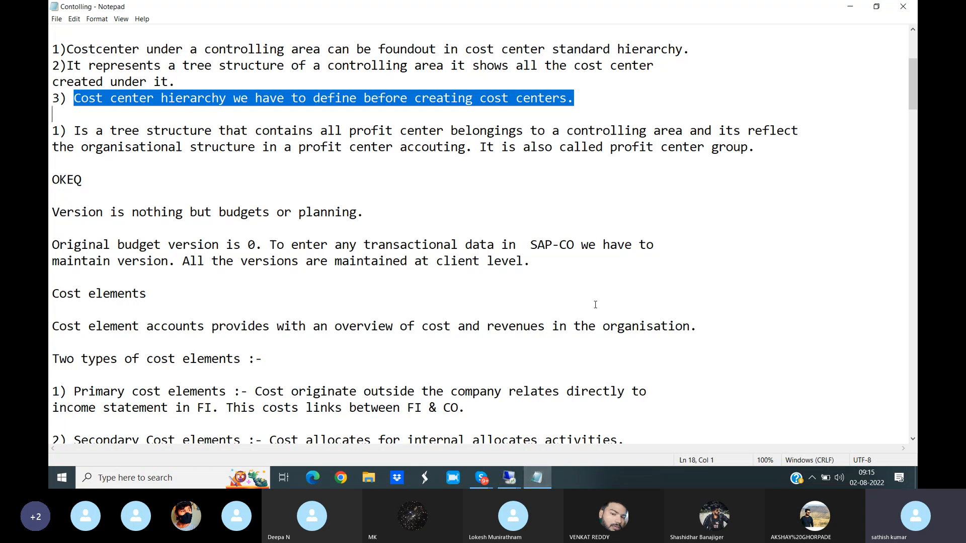
pyautogui.moveTo(914, 107); pyautogui.dragTo(915, 164)
pyautogui.moveTo(238, 245); pyautogui.dragTo(279, 244)
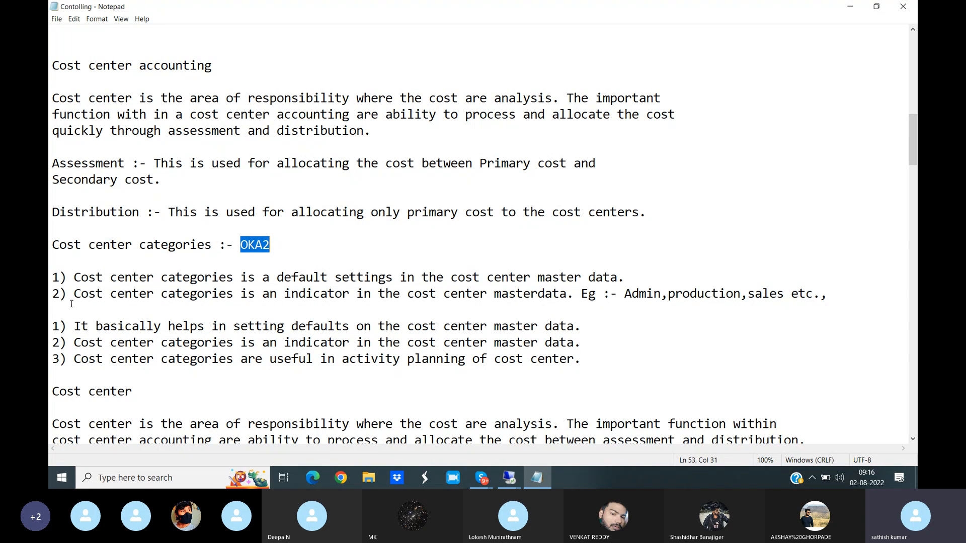
pyautogui.moveTo(75, 282); pyautogui.dragTo(627, 280)
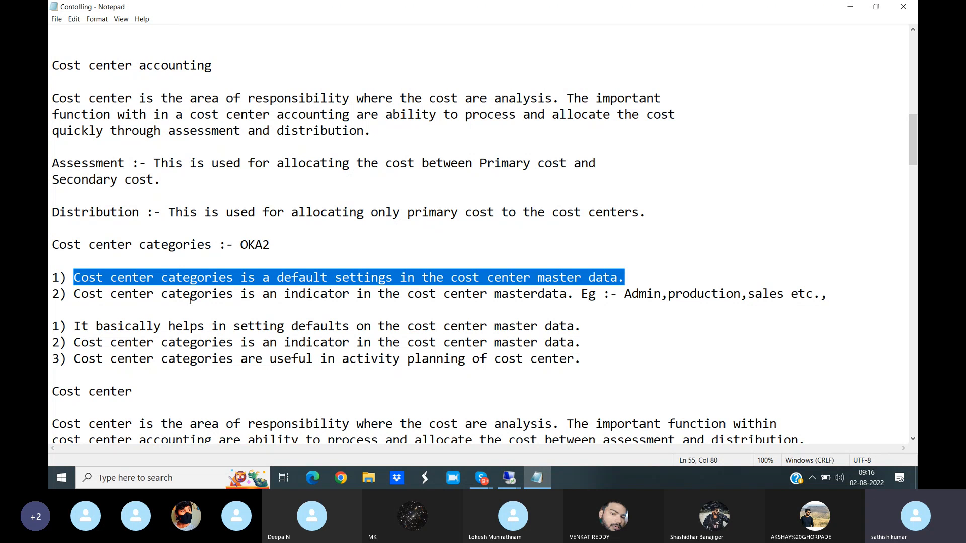
pyautogui.moveTo(81, 294); pyautogui.dragTo(860, 291)
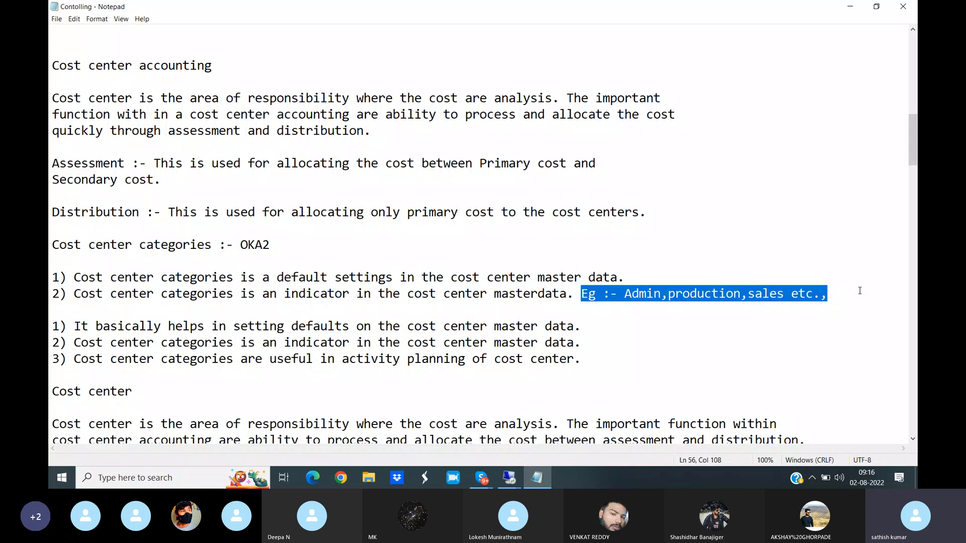
pyautogui.moveTo(52, 245); pyautogui.dragTo(214, 244)
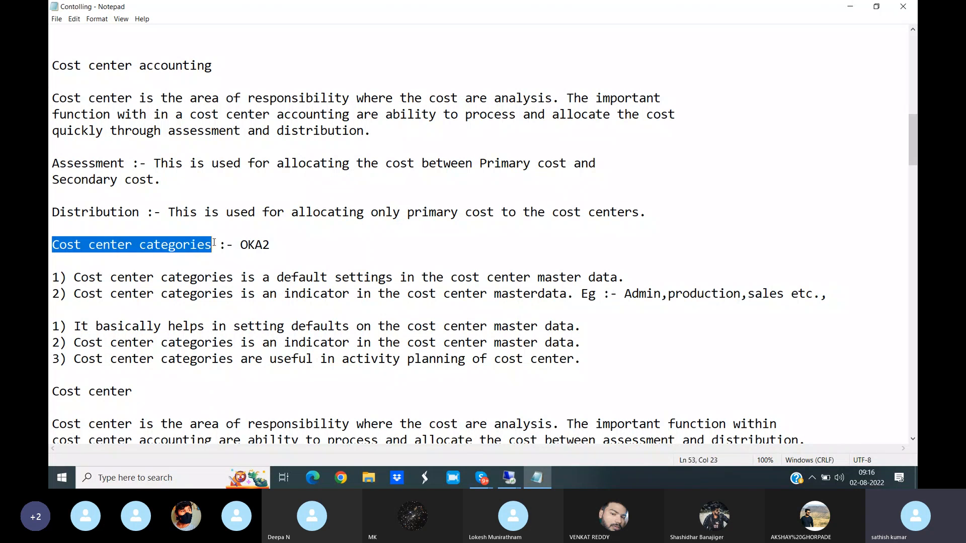
# - Switch back to the SAP remote session and open the cost center categories overview with transaction /NOKA2
pyautogui.moveTo(509, 478)
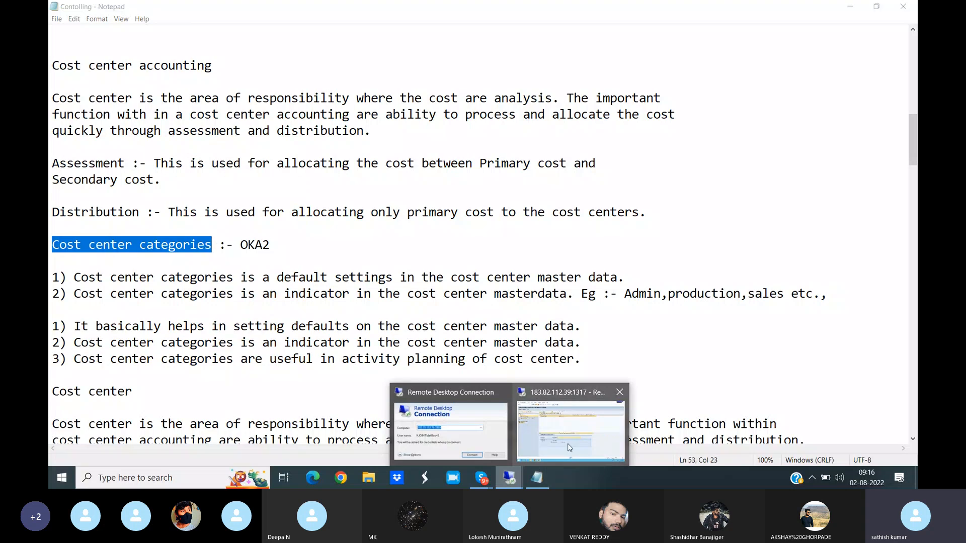
pyautogui.click(569, 443)
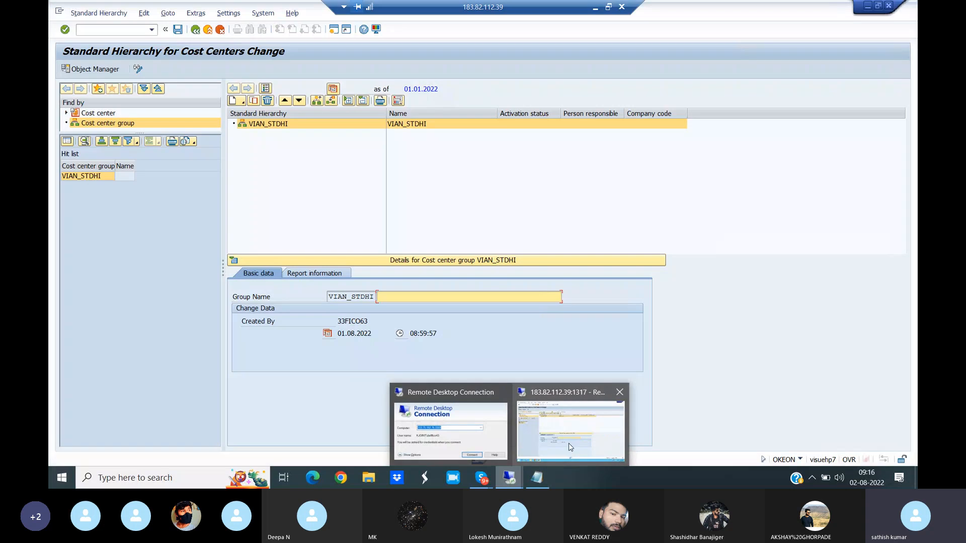
pyautogui.click(103, 30)
pyautogui.write('/NOKA2')
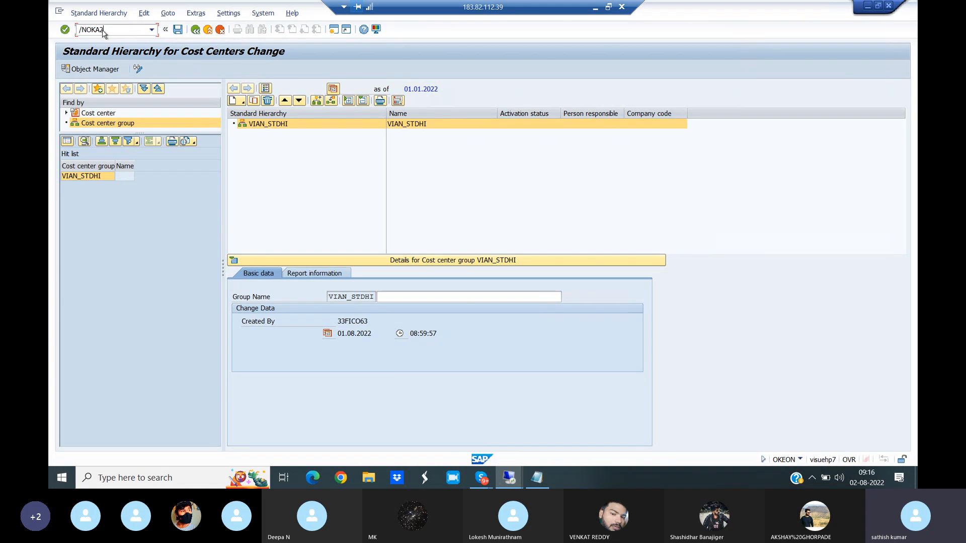
pyautogui.press('Return')
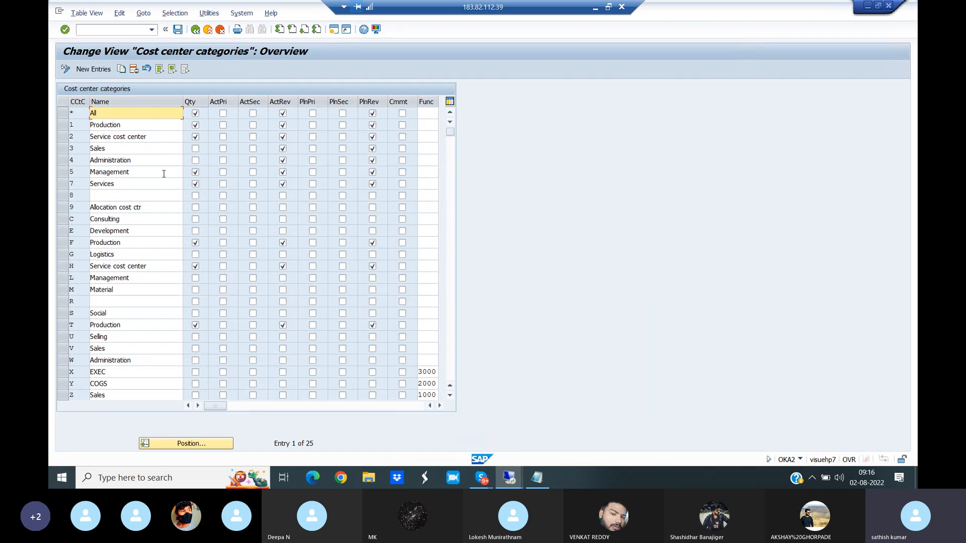
# - Select the cost center category rows 1 Production, 3 Sales, 4 Administration, 5 Management, C Consulting and E Development
pyautogui.click(61, 125)
pyautogui.click(62, 148)
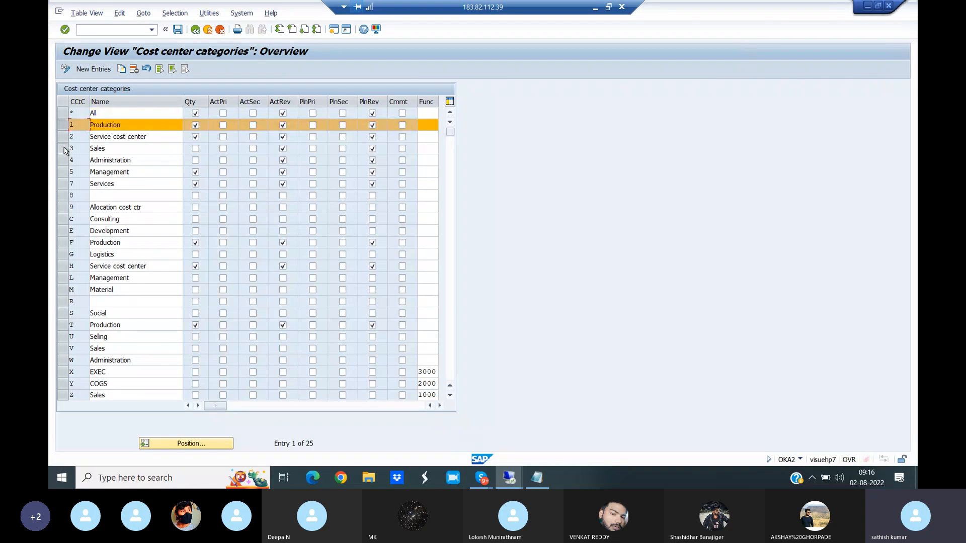
pyautogui.click(62, 160)
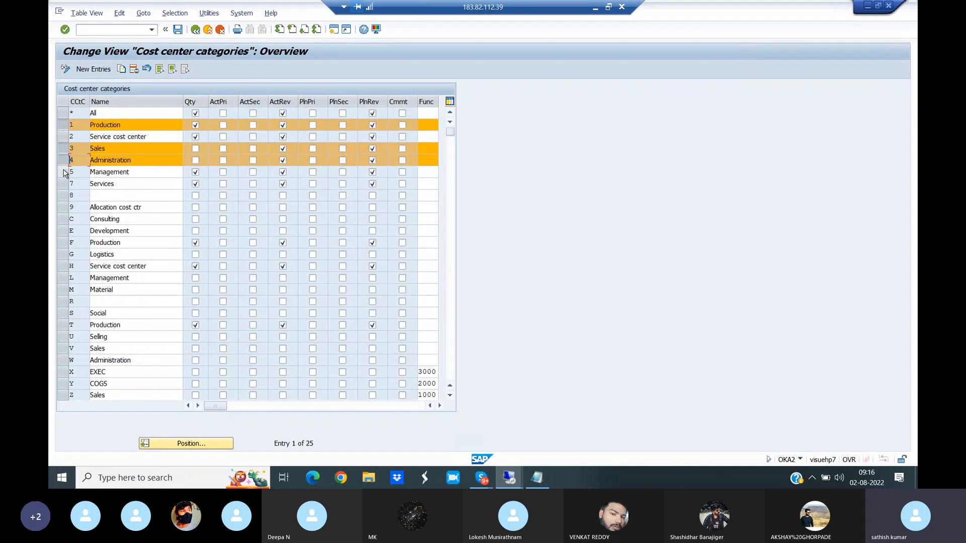
pyautogui.click(62, 172)
pyautogui.click(63, 219)
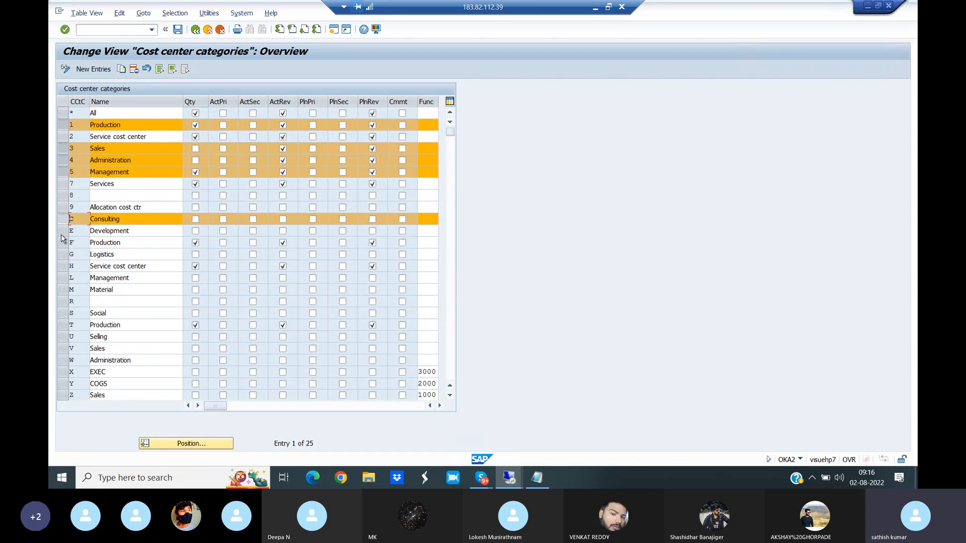
pyautogui.click(63, 230)
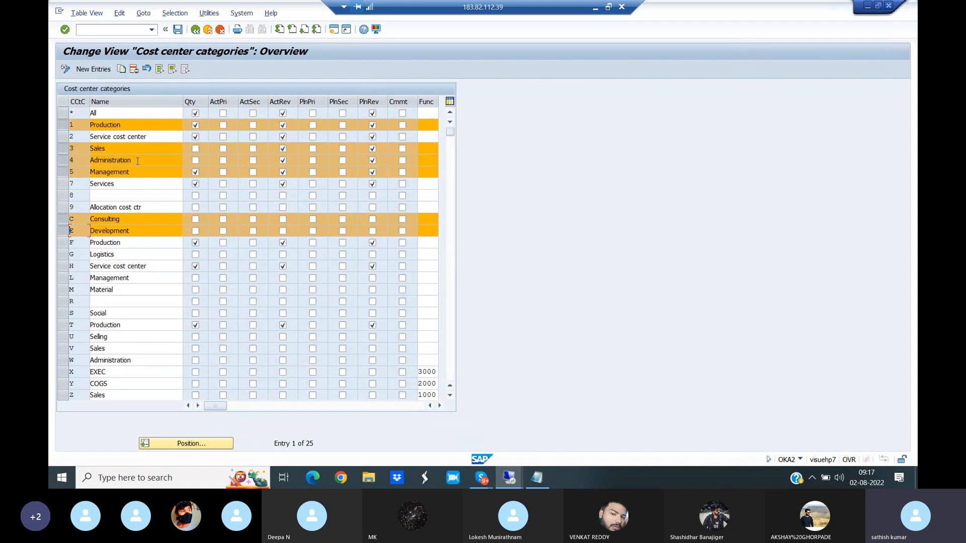
# - Open the initial screen for creating a cost center with transaction /NKS01
pyautogui.click(91, 29)
pyautogui.write('/NKS01')
pyautogui.press('Return')
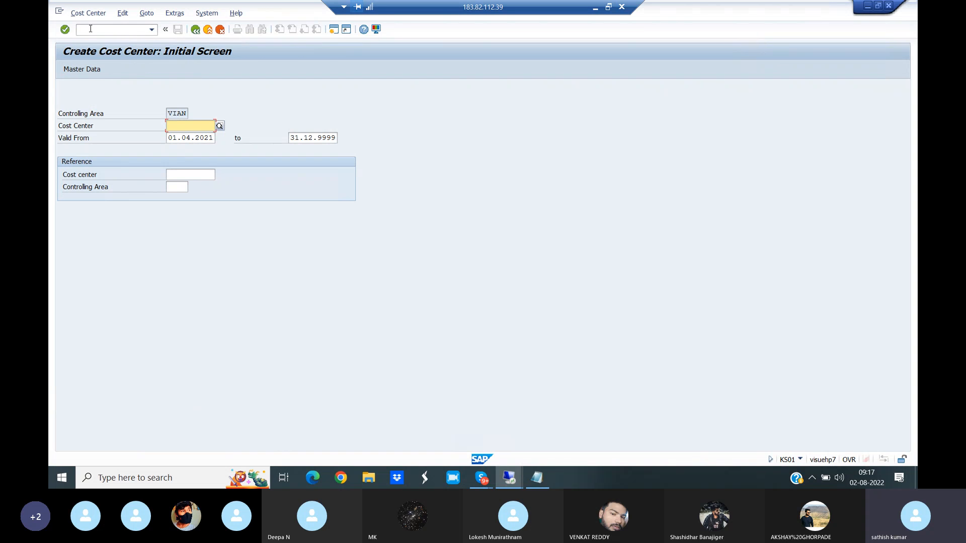
# - Open the change and display screens for cost centers in turn with transactions /NKS02 and /NKS03
pyautogui.click(107, 31)
pyautogui.write('/NKS02')
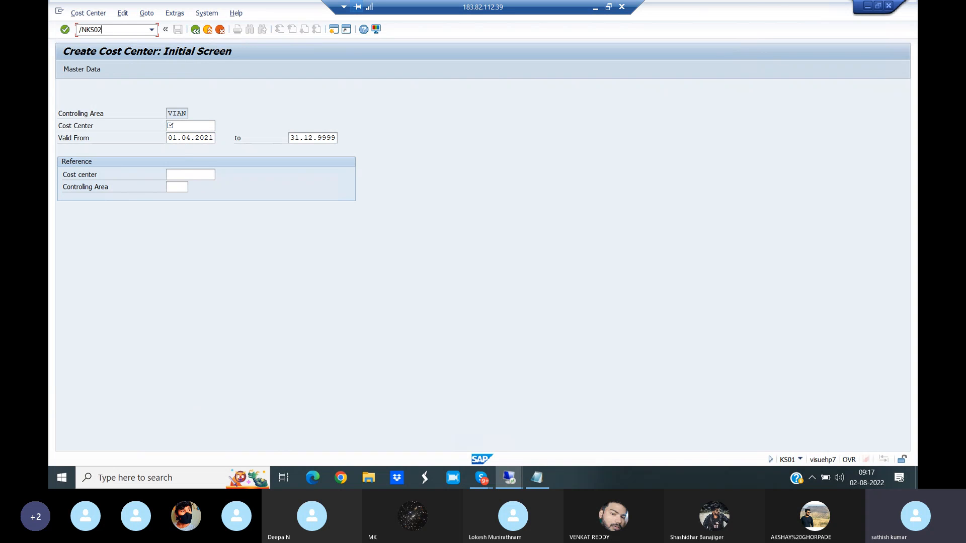
pyautogui.press('Return')
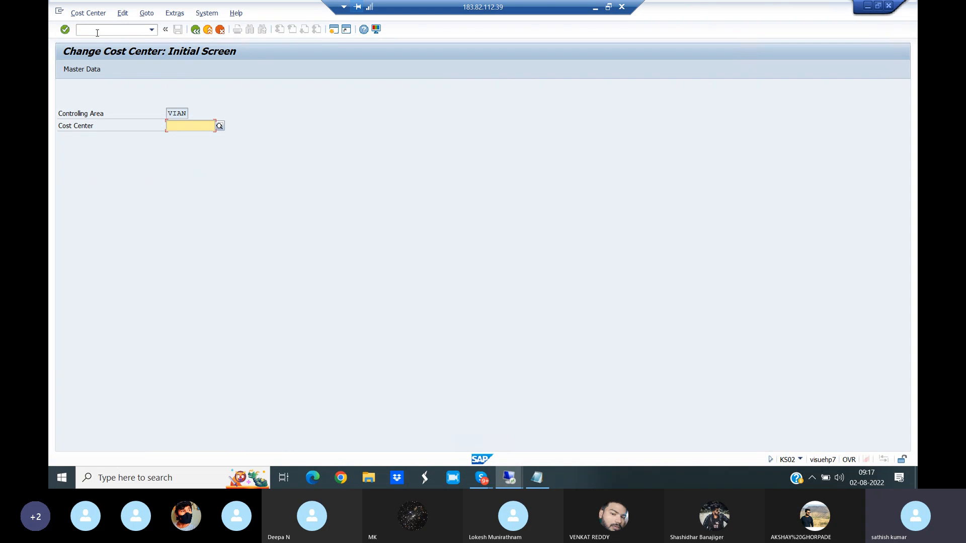
pyautogui.click(98, 32)
pyautogui.write('/NKS03')
pyautogui.press('Return')
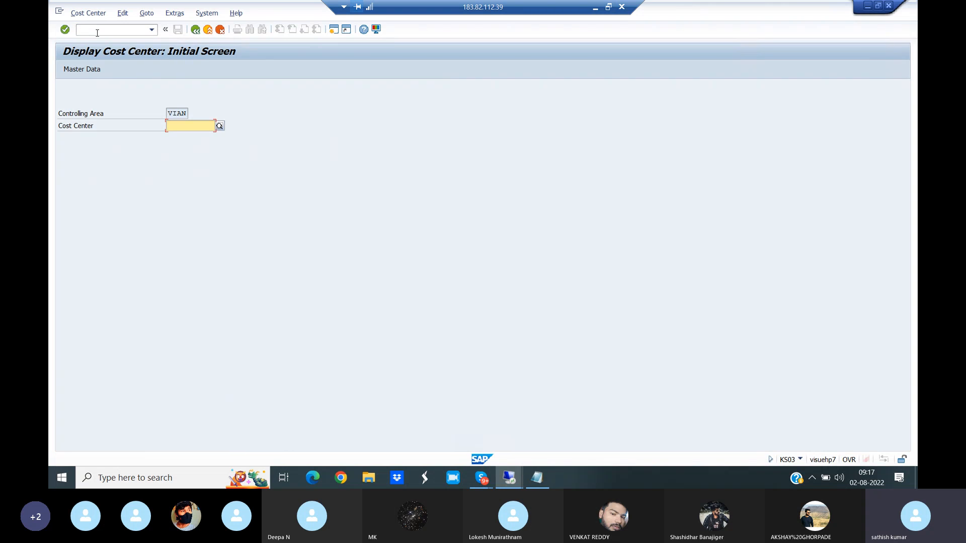
# - Return to the cost center creation screen with transaction /NKS01
pyautogui.click(89, 33)
pyautogui.write('/NKS01')
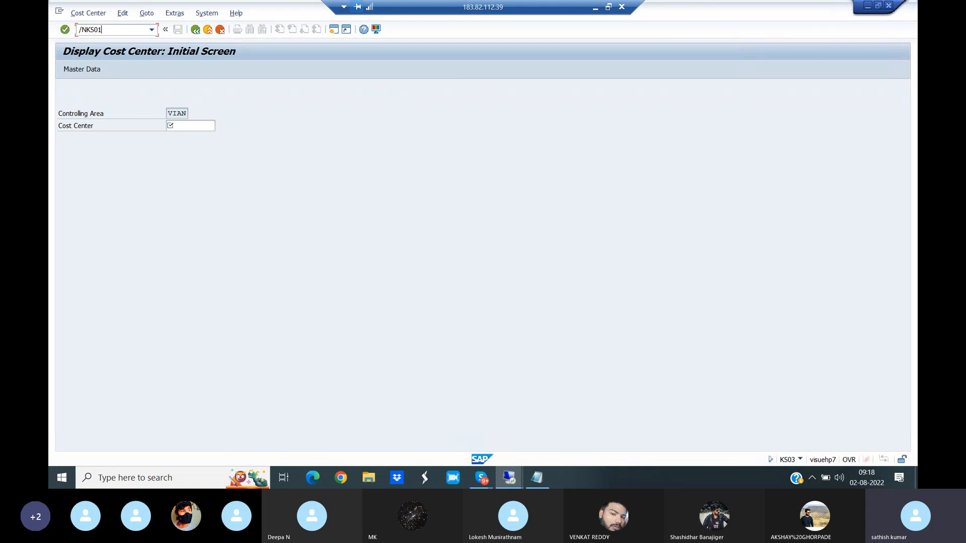
pyautogui.press('Return')
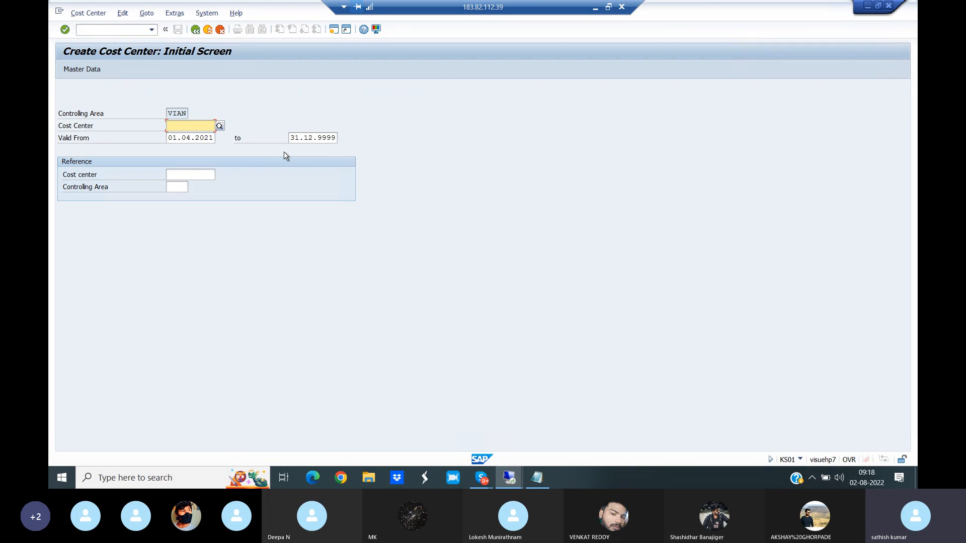
# - Switch to the Controlling notes in Notepad and read the cost center department list and the number of each department
pyautogui.click(537, 481)
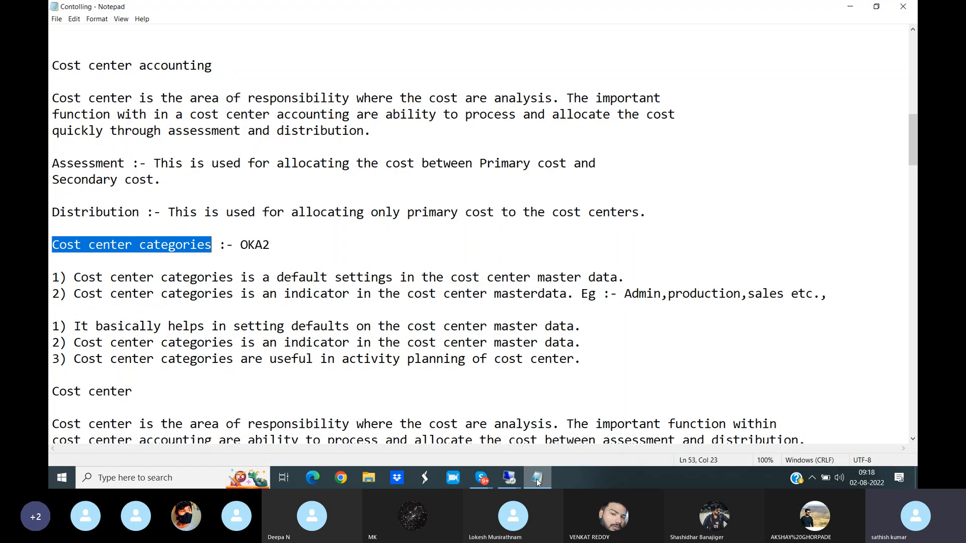
pyautogui.moveTo(913, 159); pyautogui.dragTo(908, 103)
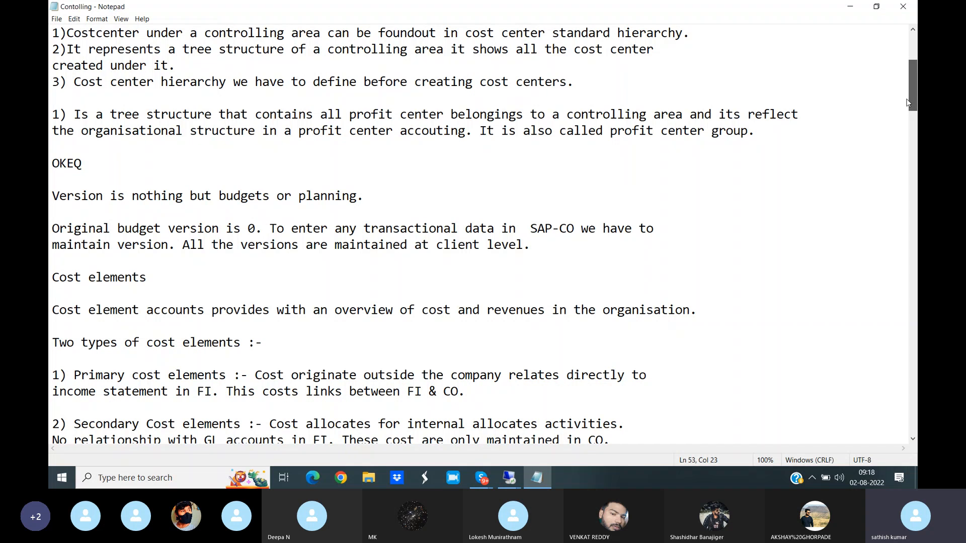
pyautogui.moveTo(908, 103); pyautogui.dragTo(909, 204)
pyautogui.moveTo(52, 245); pyautogui.dragTo(227, 244)
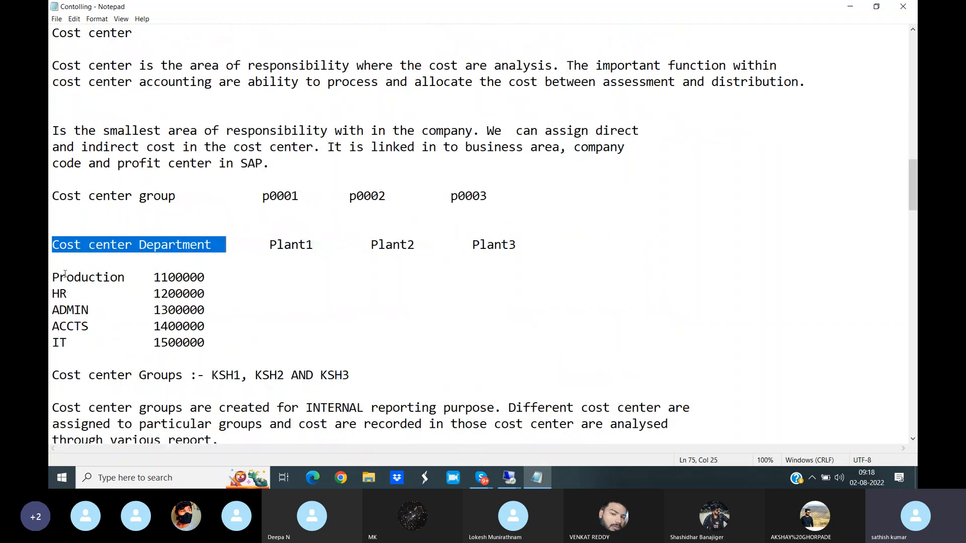
pyautogui.moveTo(51, 278); pyautogui.dragTo(140, 277)
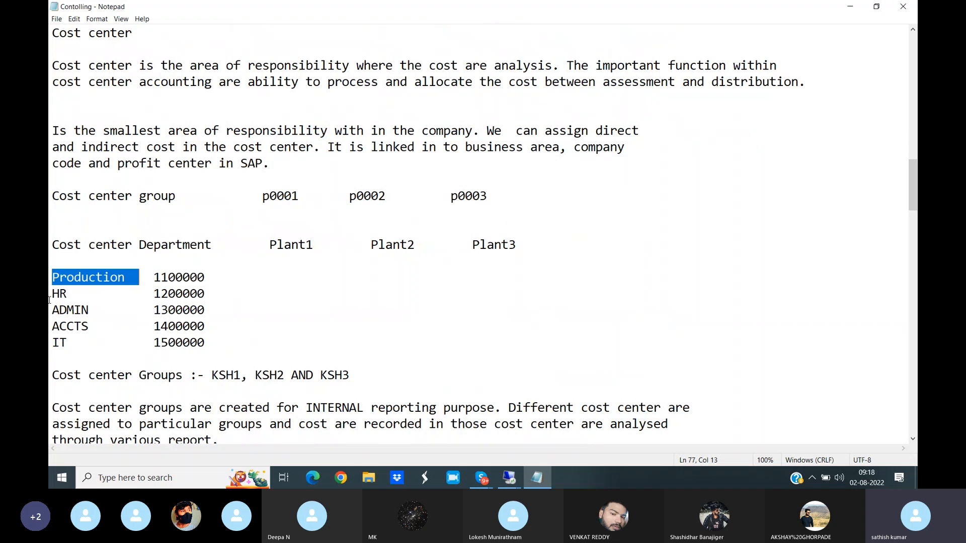
pyautogui.moveTo(52, 294); pyautogui.dragTo(88, 343)
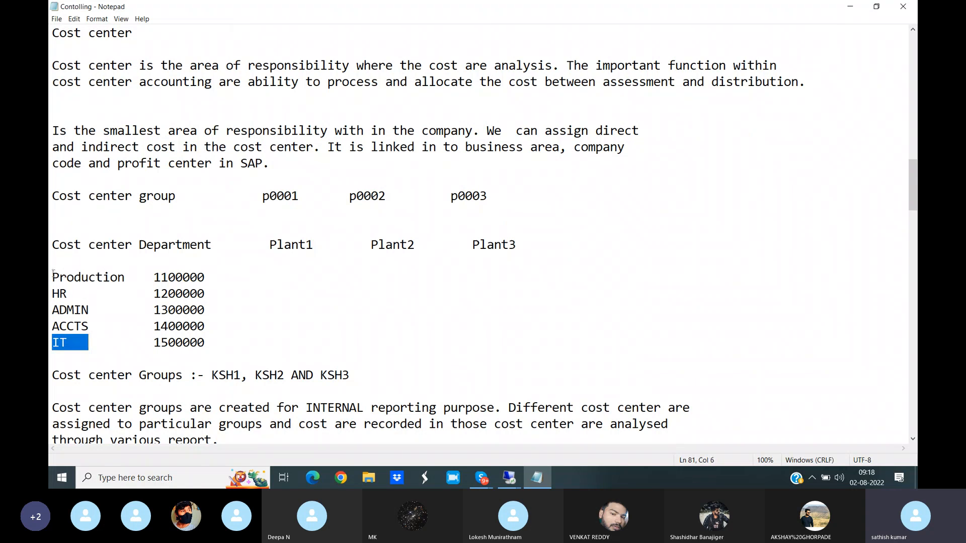
pyautogui.click(52, 278)
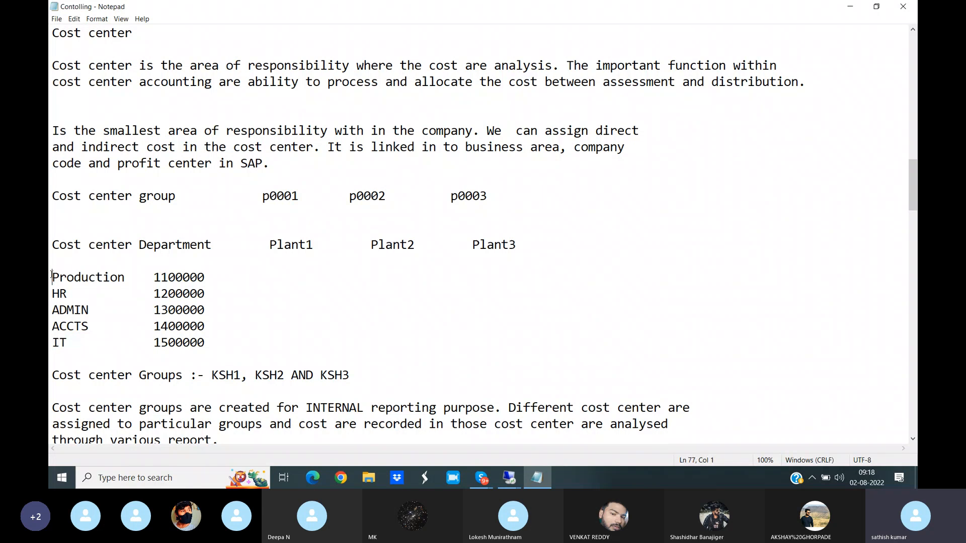
pyautogui.moveTo(52, 277); pyautogui.dragTo(133, 277)
pyautogui.moveTo(154, 277); pyautogui.dragTo(214, 277)
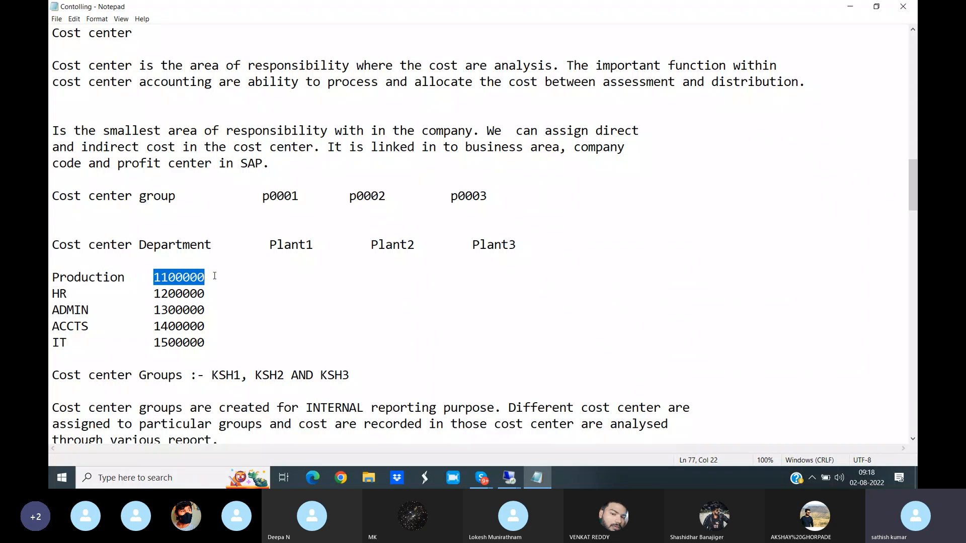
pyautogui.moveTo(207, 343); pyautogui.dragTo(152, 275)
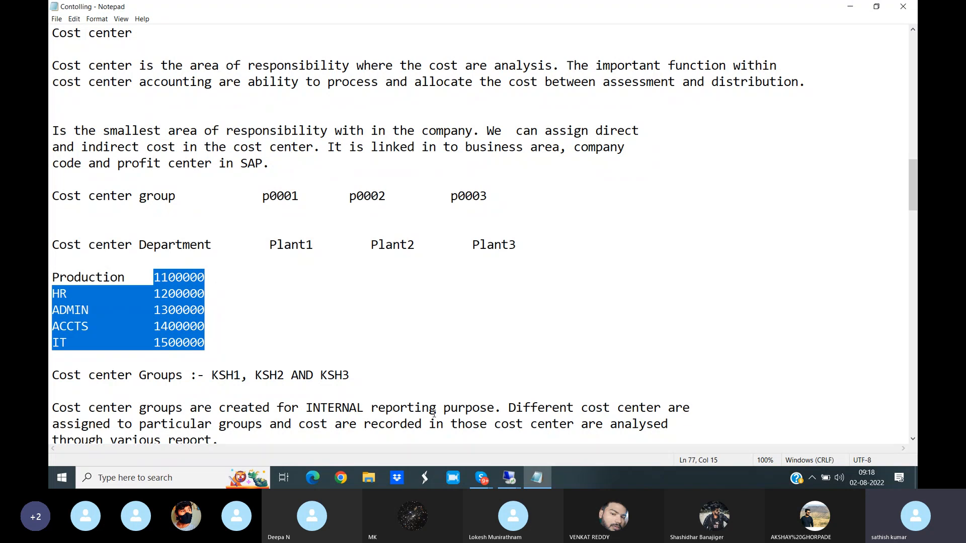
# - Switch back to the SAP remote session and enter 1100000 as the new cost center
pyautogui.click(509, 484)
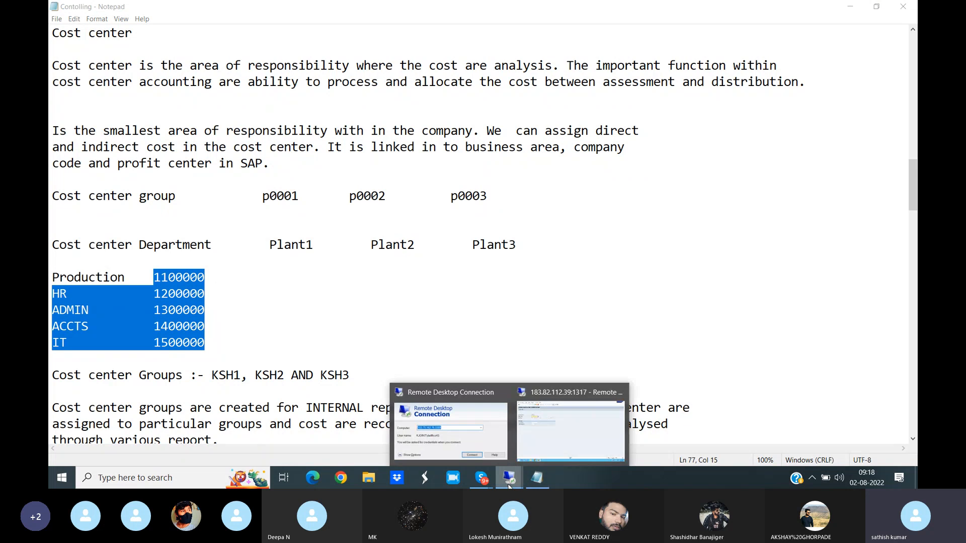
pyautogui.click(575, 434)
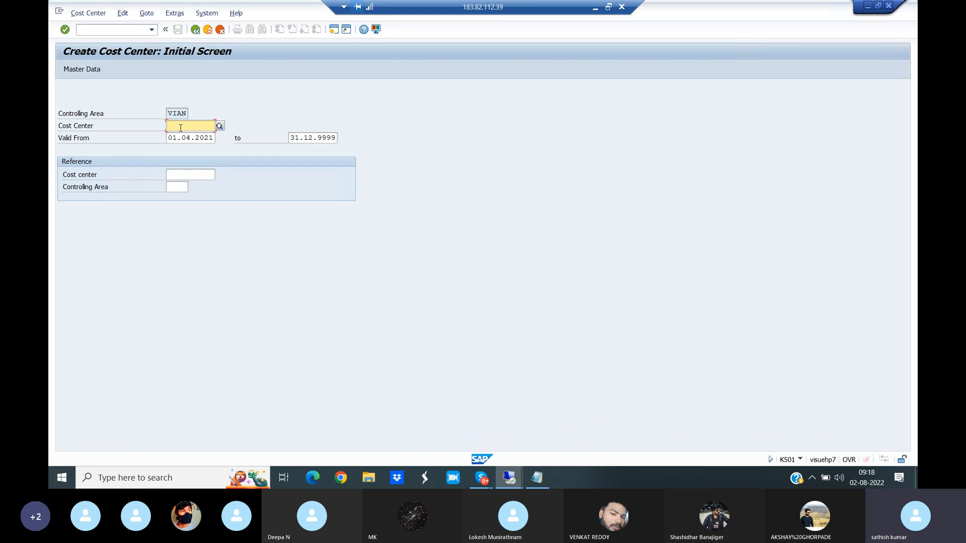
pyautogui.write('11')
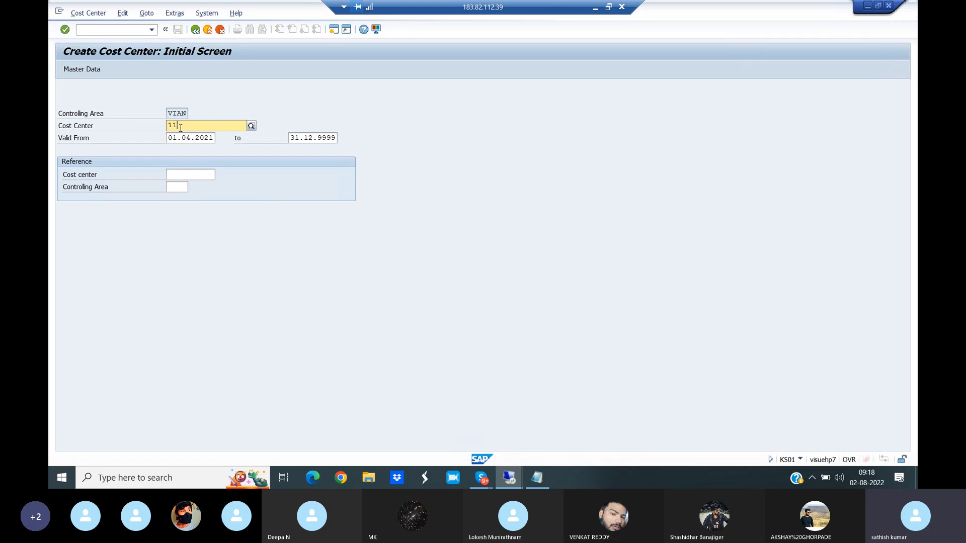
pyautogui.write('00000')
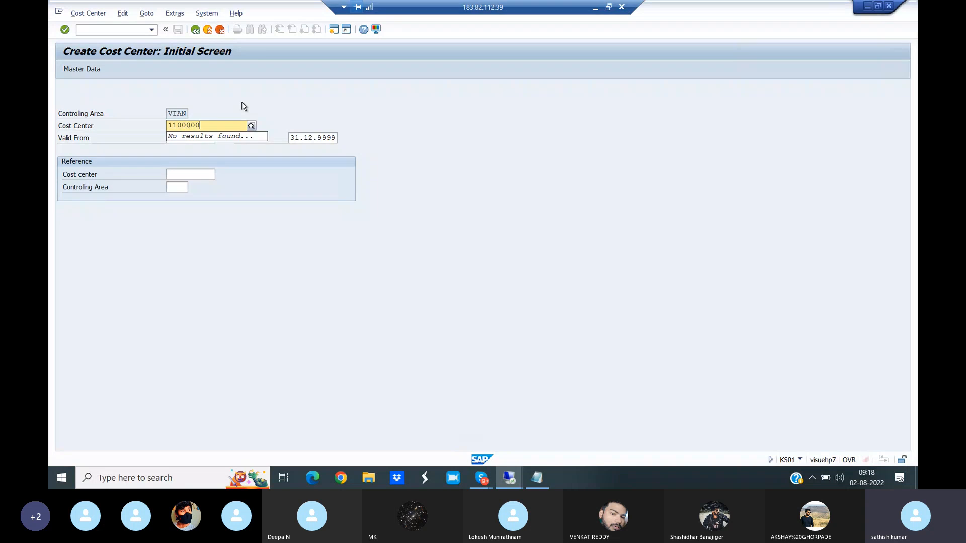
# - Switch to the Controlling notes in Notepad and check which department belongs to cost center 1100000
pyautogui.click(537, 477)
pyautogui.click(205, 293)
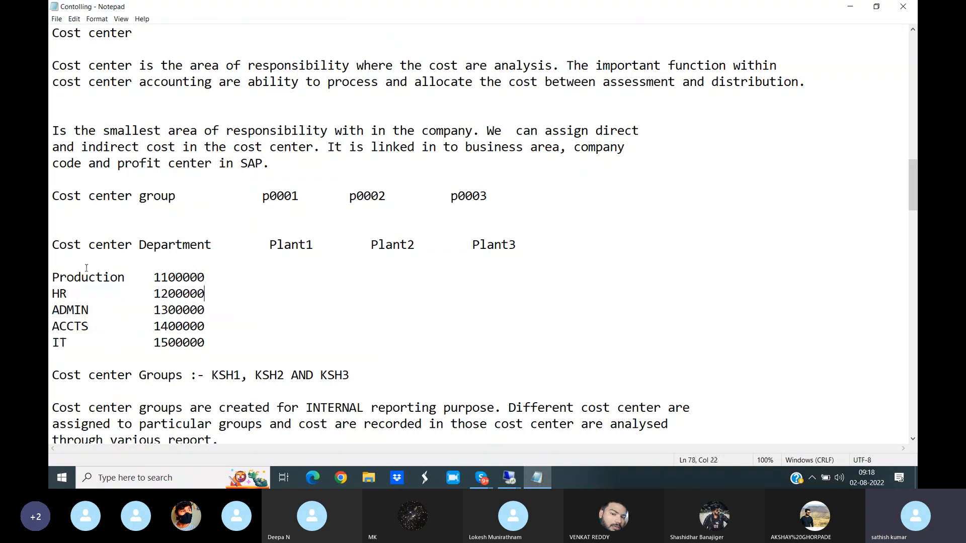
pyautogui.moveTo(52, 277); pyautogui.dragTo(128, 277)
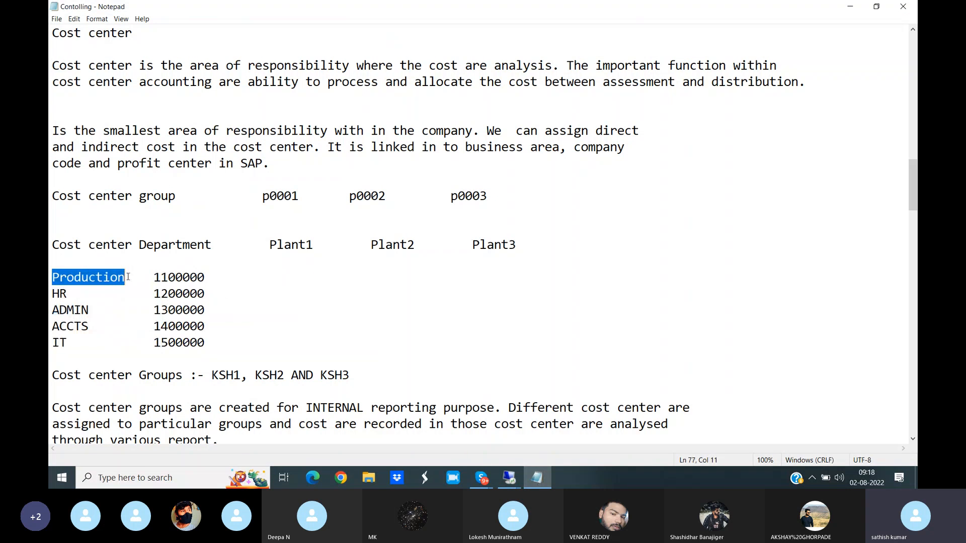
# - Switch back to the SAP remote session and open the master data for cost center 1100000
pyautogui.click(510, 478)
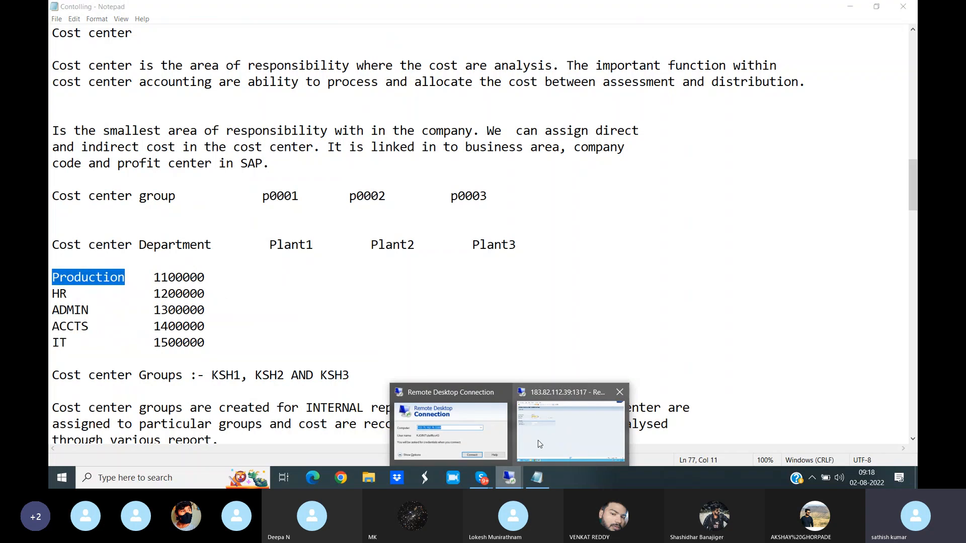
pyautogui.click(540, 444)
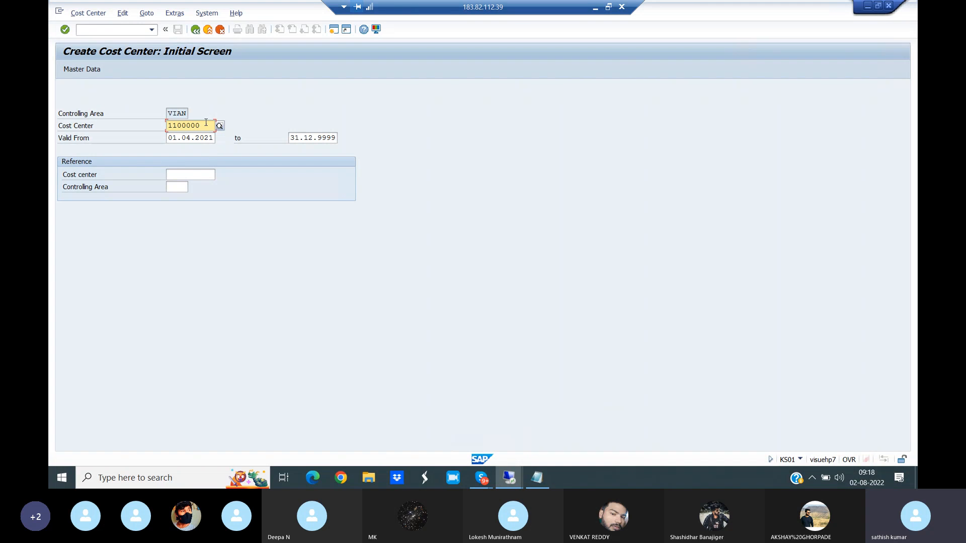
pyautogui.click(86, 70)
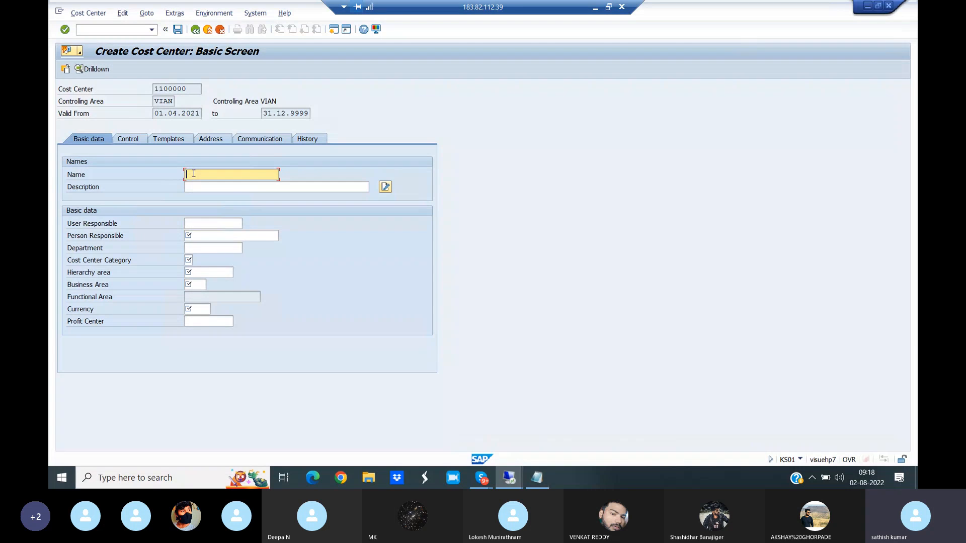
# - Enter Production Dept as the cost center's name and copy it into the description
pyautogui.write('P')
pyautogui.write('ri')
pyautogui.write('duction e')
pyautogui.press('BackSpace')
pyautogui.write('Dept')
pyautogui.moveTo(236, 175); pyautogui.dragTo(165, 175)
pyautogui.hotkey('ctrl', 'c')
pyautogui.click(192, 188)
pyautogui.hotkey('ctrl', 'v')
# - Enter the name of the person responsible and set the department to Production
pyautogui.click(199, 237)
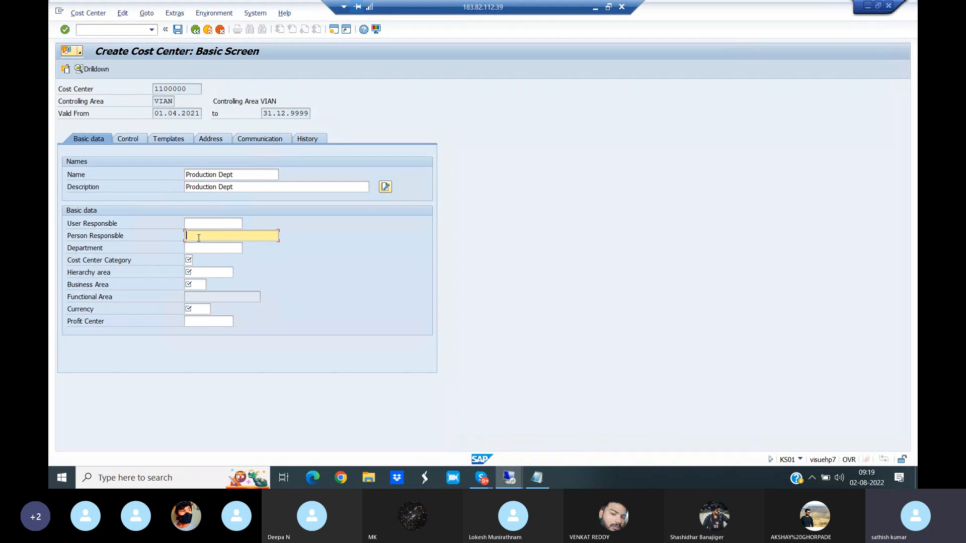
pyautogui.write('Satish')
pyautogui.click(202, 249)
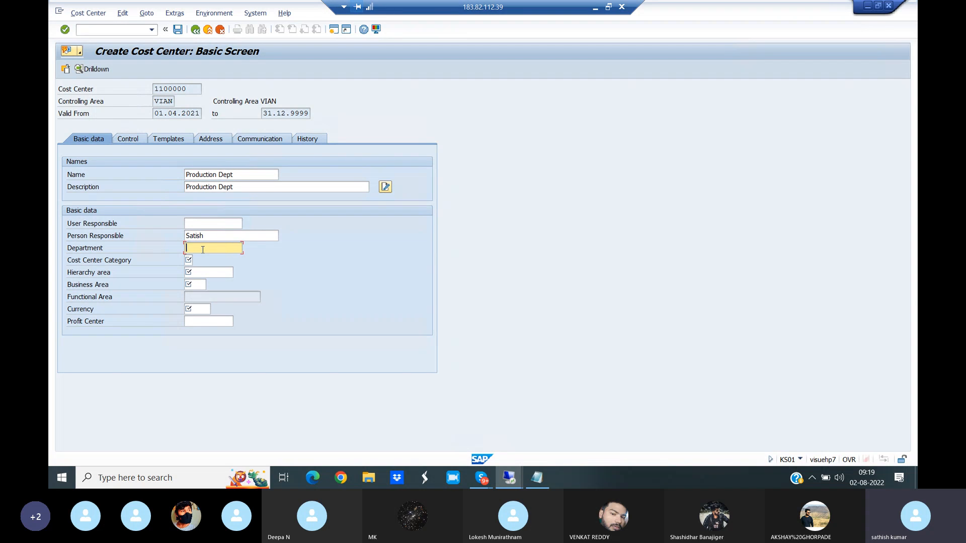
pyautogui.write('Production')
# - Set the cost center category to 1 Production and the hierarchy area to VIAN_STDHI from the value help
pyautogui.click(196, 261)
pyautogui.click(197, 261)
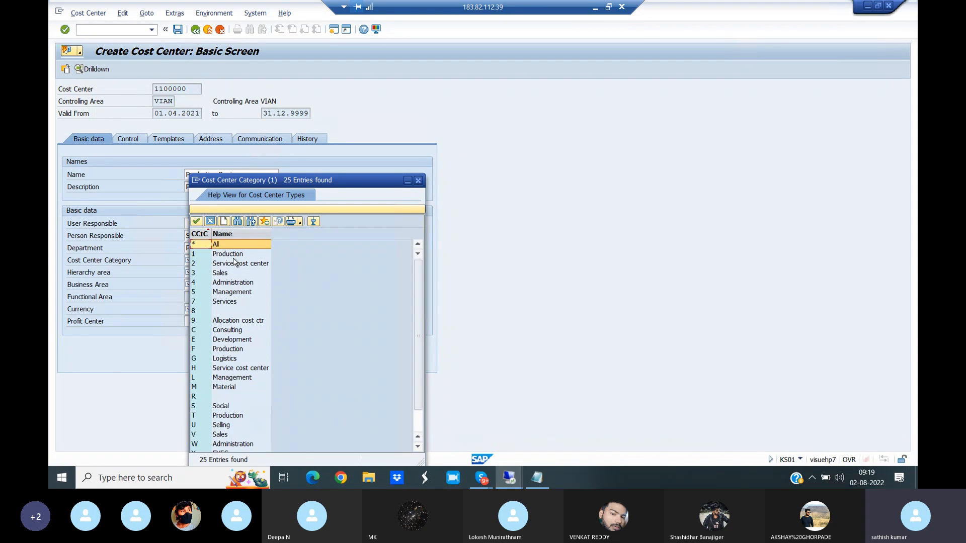
pyautogui.click(231, 254)
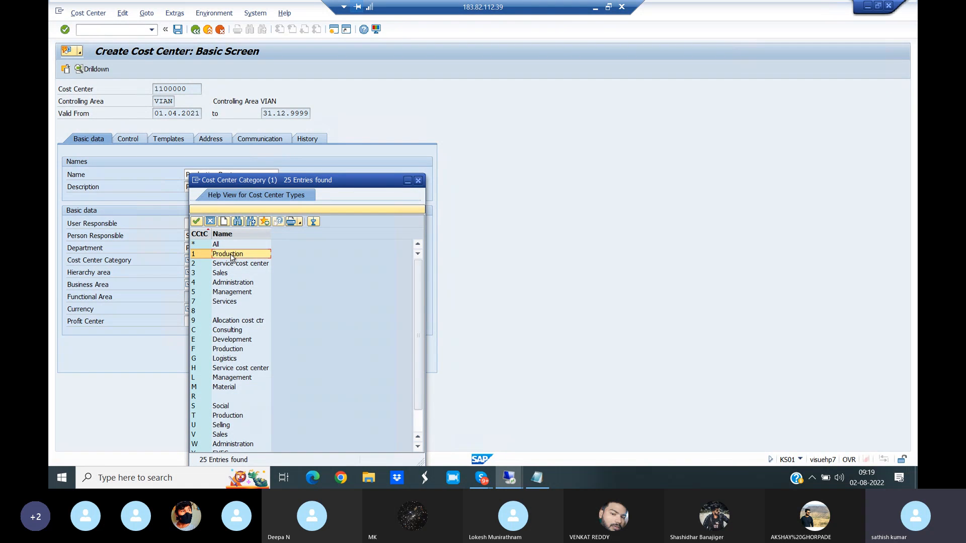
pyautogui.doubleClick(226, 254)
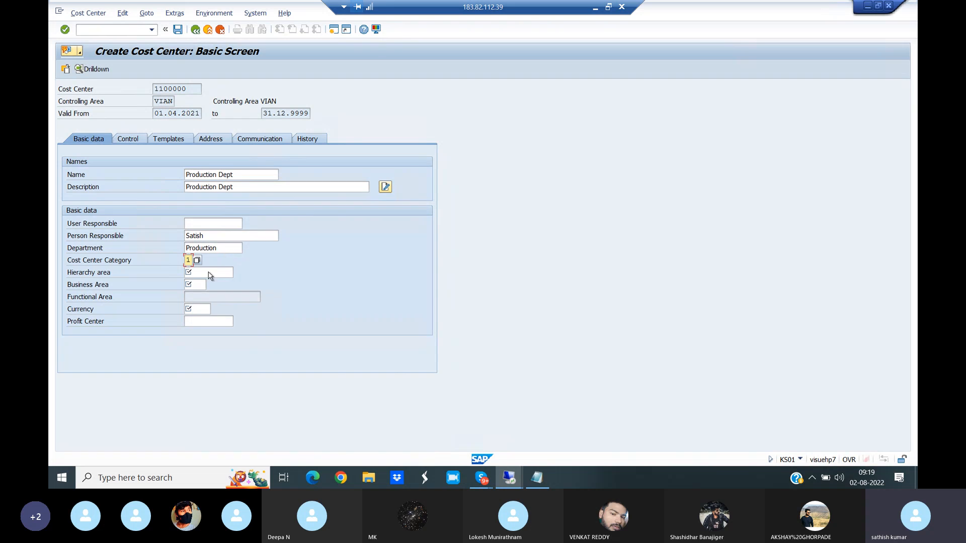
pyautogui.click(232, 273)
pyautogui.click(238, 273)
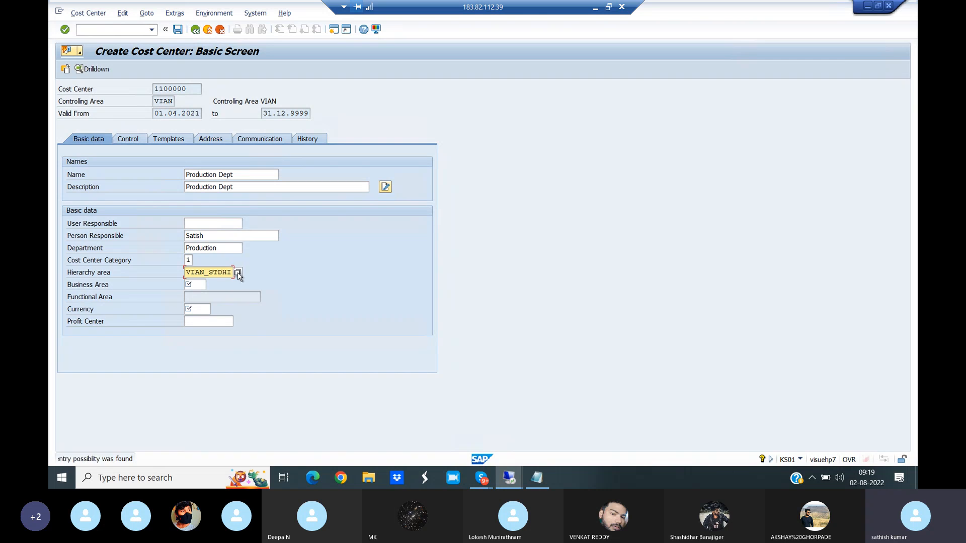
# - Set the business area to VIAN and the currency to INR
pyautogui.click(199, 284)
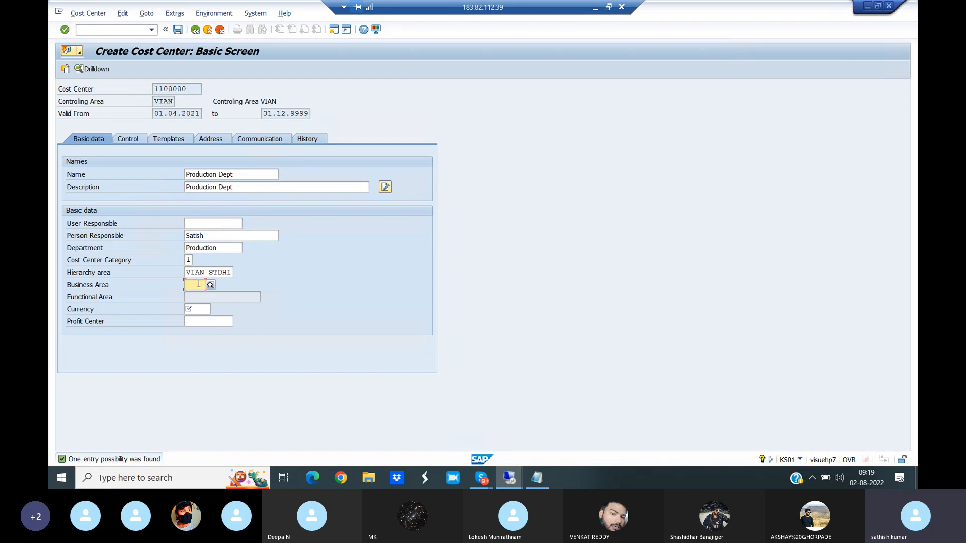
pyautogui.write('VIANB')
pyautogui.press('BackSpace')
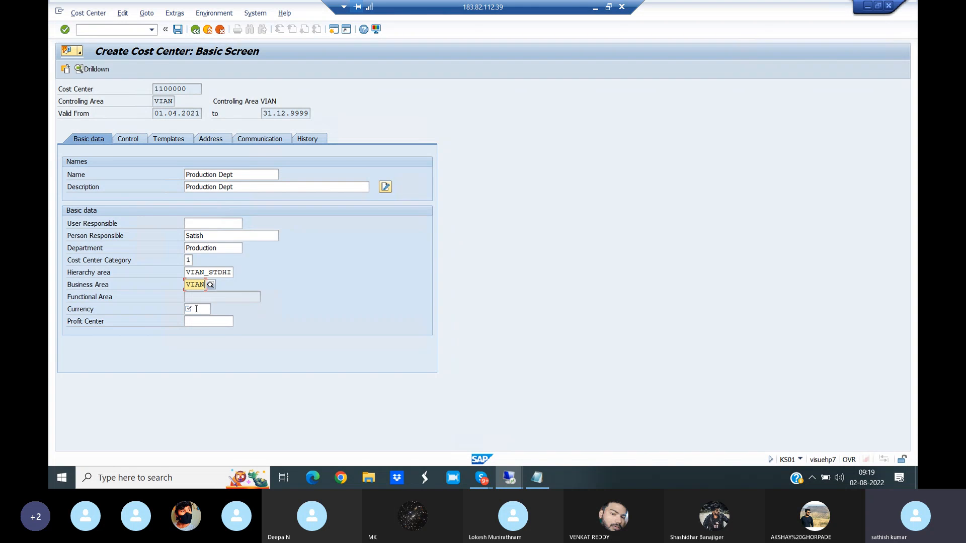
pyautogui.click(192, 310)
pyautogui.write('INR')
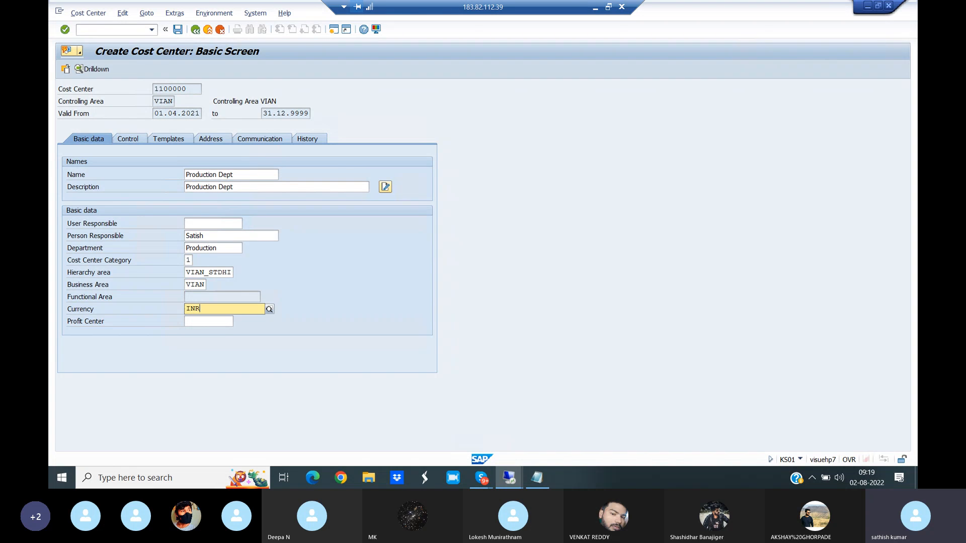
# - Assign profit center 11000 Soap Department to the cost center from the standard hierarchy value help
pyautogui.click(209, 331)
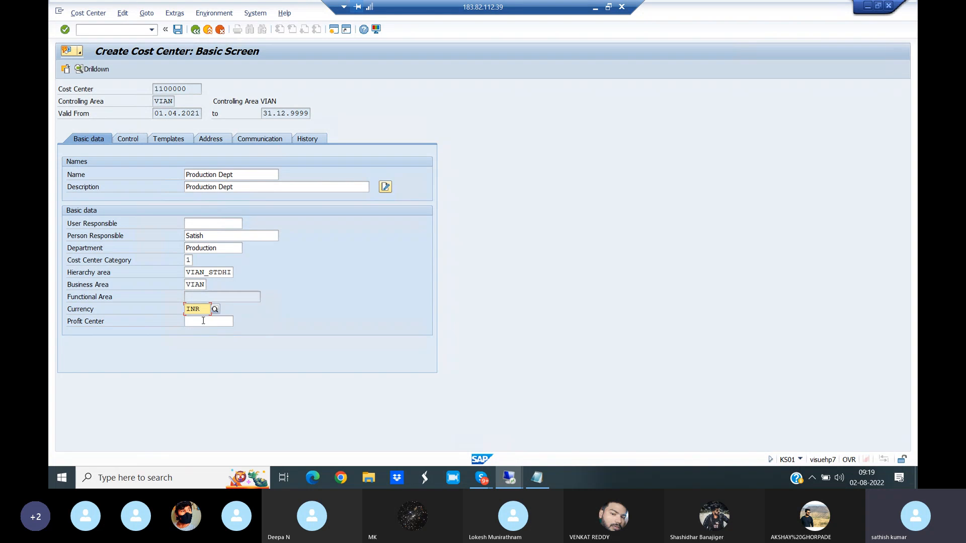
pyautogui.click(213, 319)
pyautogui.click(238, 322)
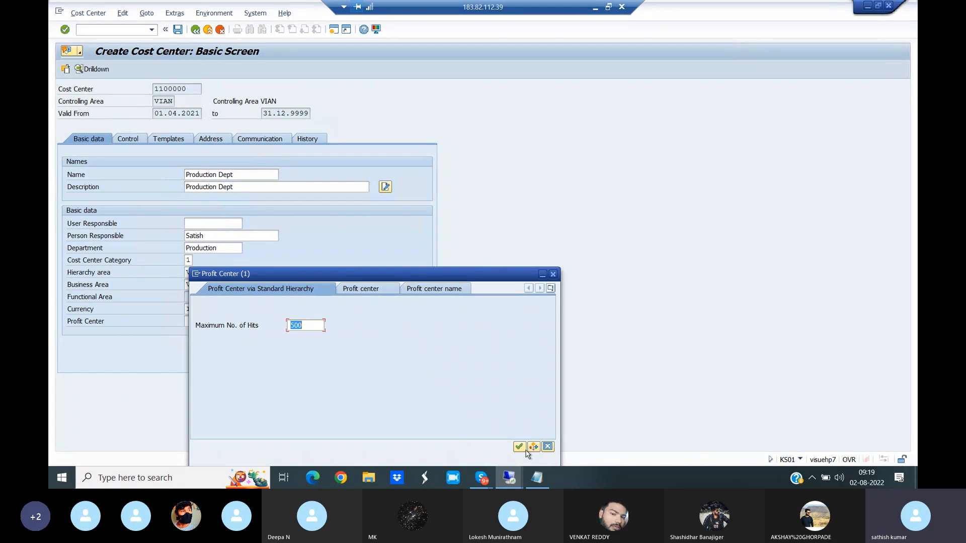
pyautogui.click(519, 448)
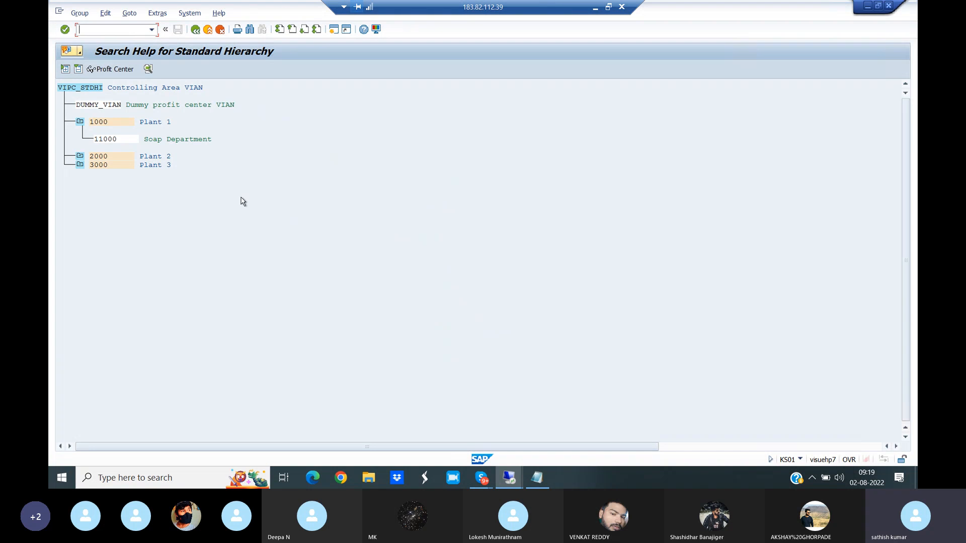
pyautogui.doubleClick(107, 140)
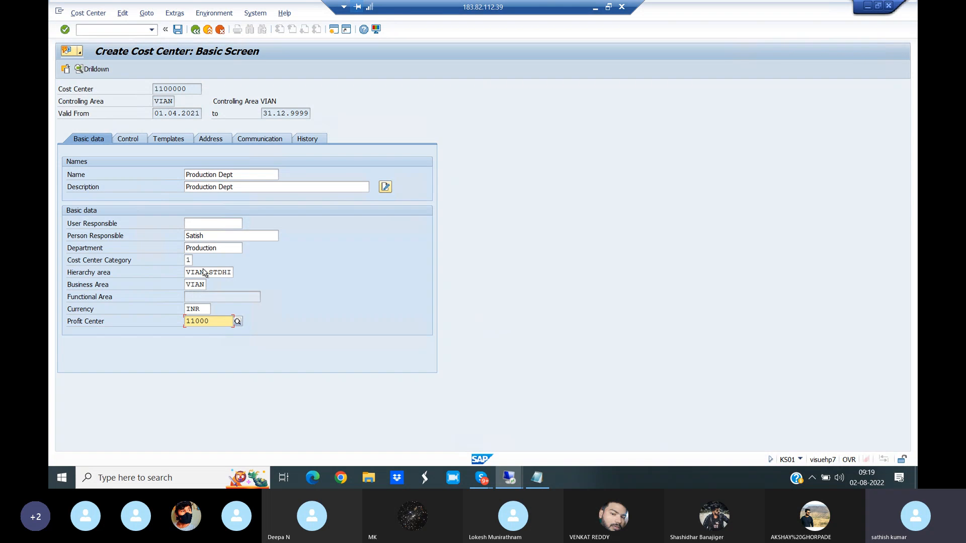
# - Save the cost center, then view and close the details of the status message
pyautogui.click(178, 30)
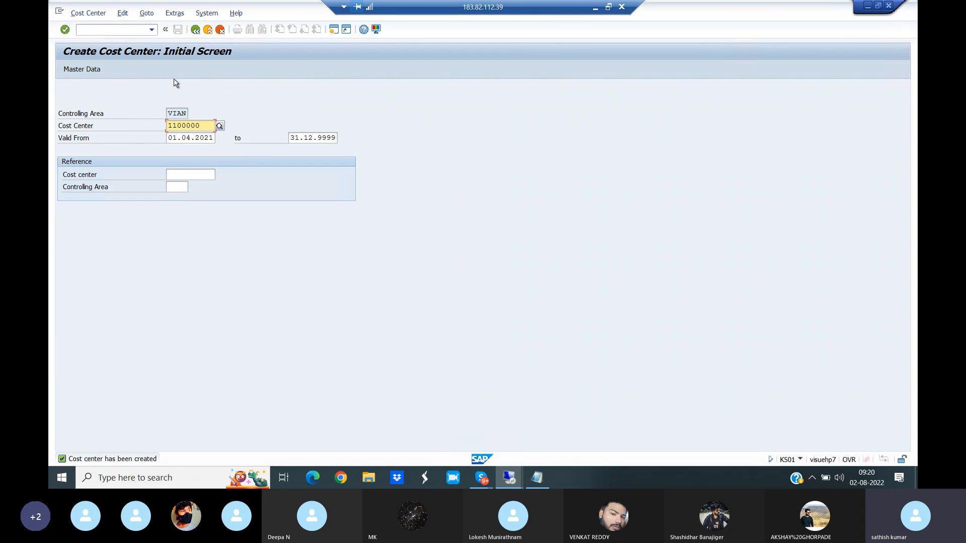
pyautogui.click(110, 464)
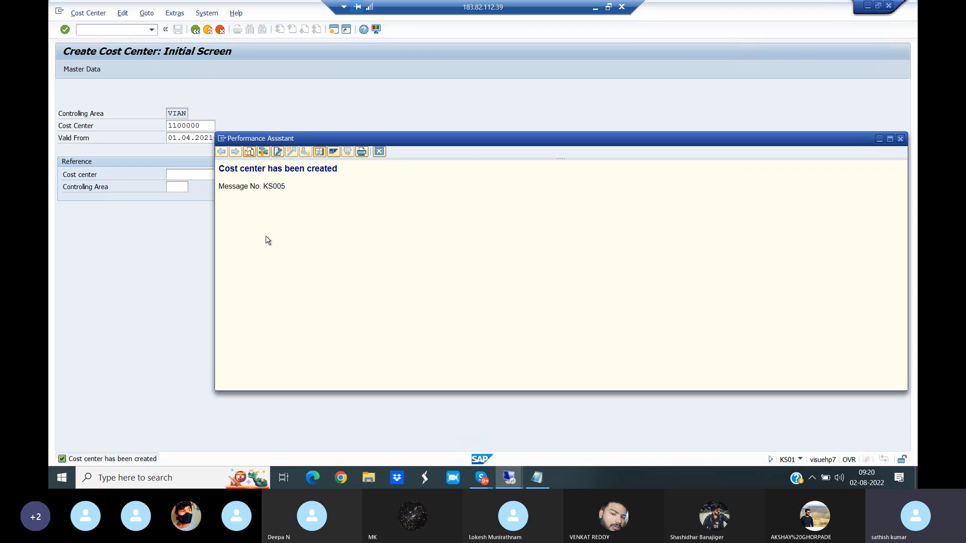
pyautogui.click(901, 139)
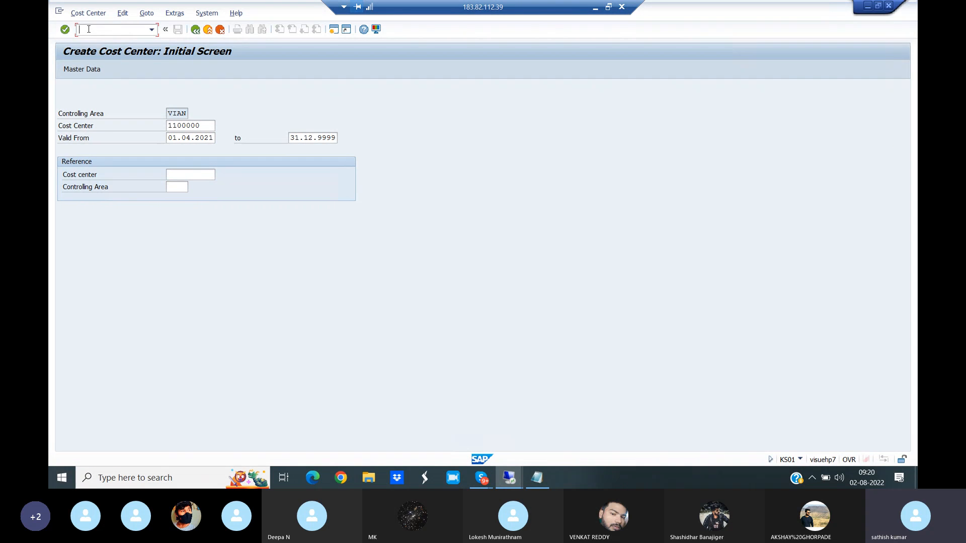
# - Start transaction FS00 and open the Raw materials G/L account 400203 under Direct Expenses for changes
pyautogui.write('/NFS00')
pyautogui.press('Return')
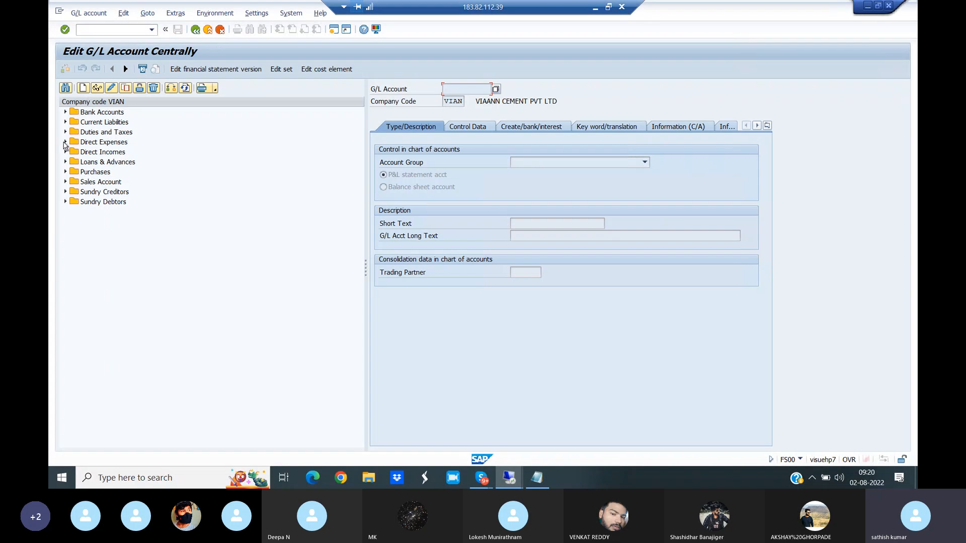
pyautogui.click(65, 142)
pyautogui.click(132, 182)
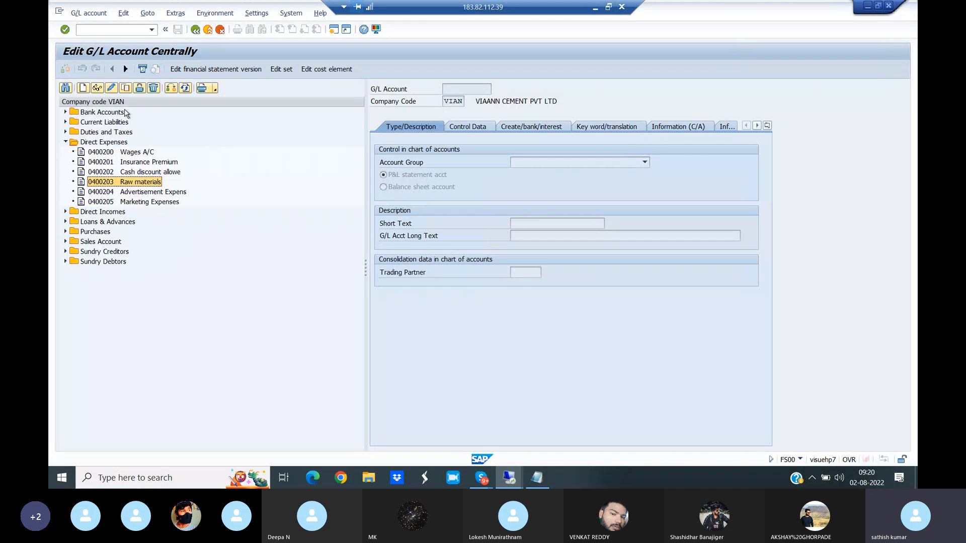
pyautogui.click(111, 89)
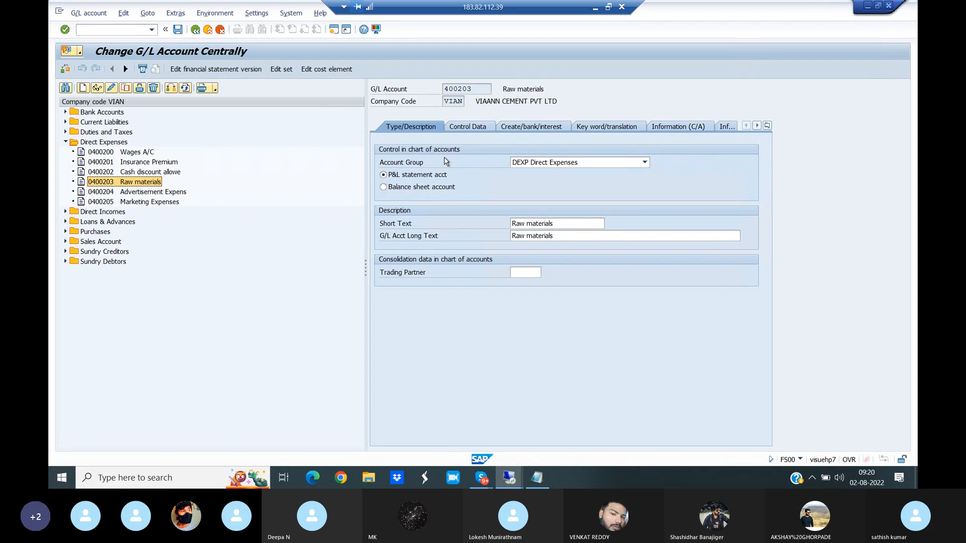
# - Set the Raw materials account's sort key to 008 Cost center from the value help
pyautogui.click(464, 127)
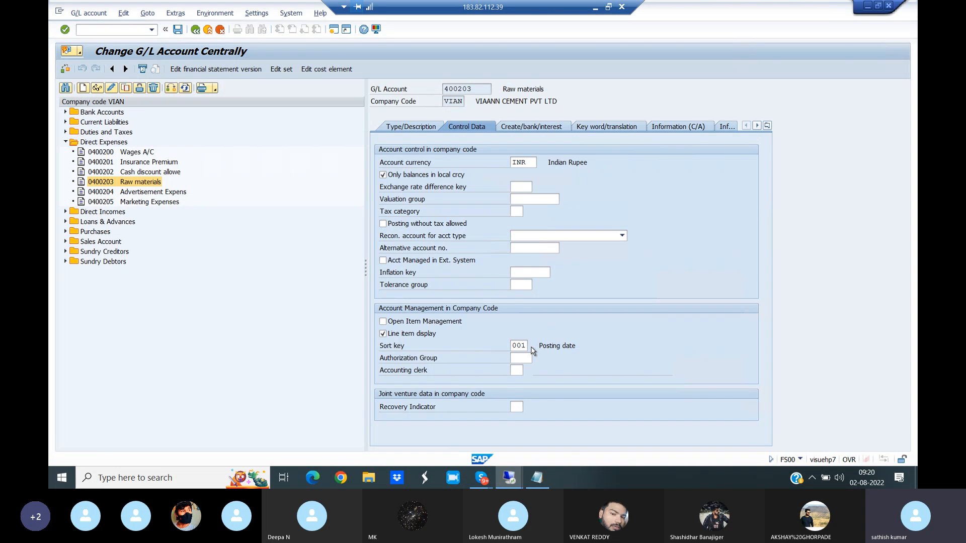
pyautogui.click(532, 349)
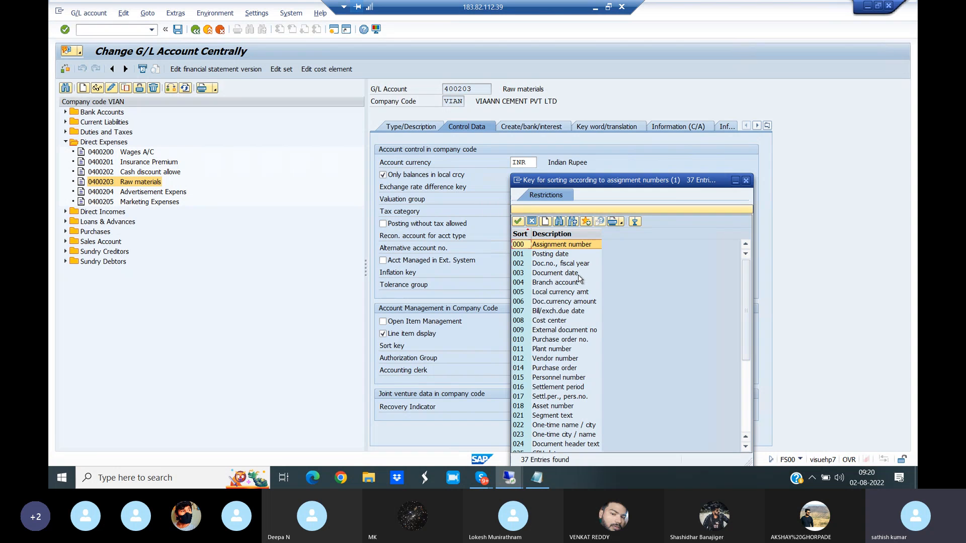
pyautogui.click(526, 322)
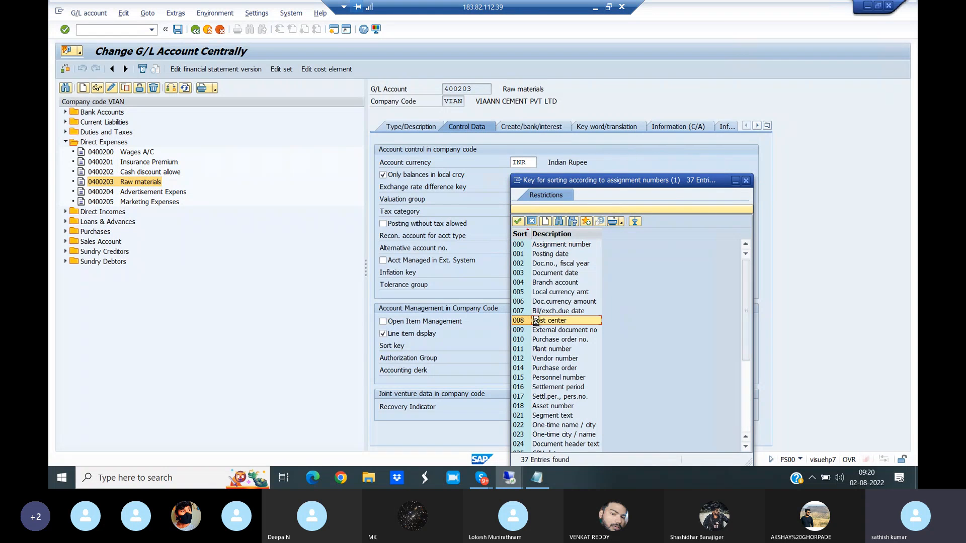
pyautogui.doubleClick(537, 325)
# - Set the account's field status group to G004 Cost accounts, check the control data and save the account
pyautogui.click(534, 129)
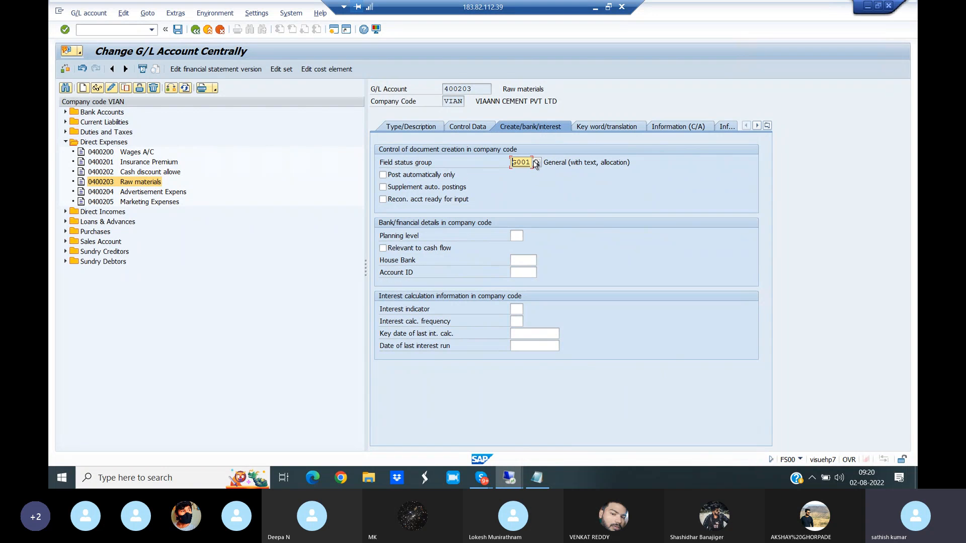
pyautogui.click(537, 163)
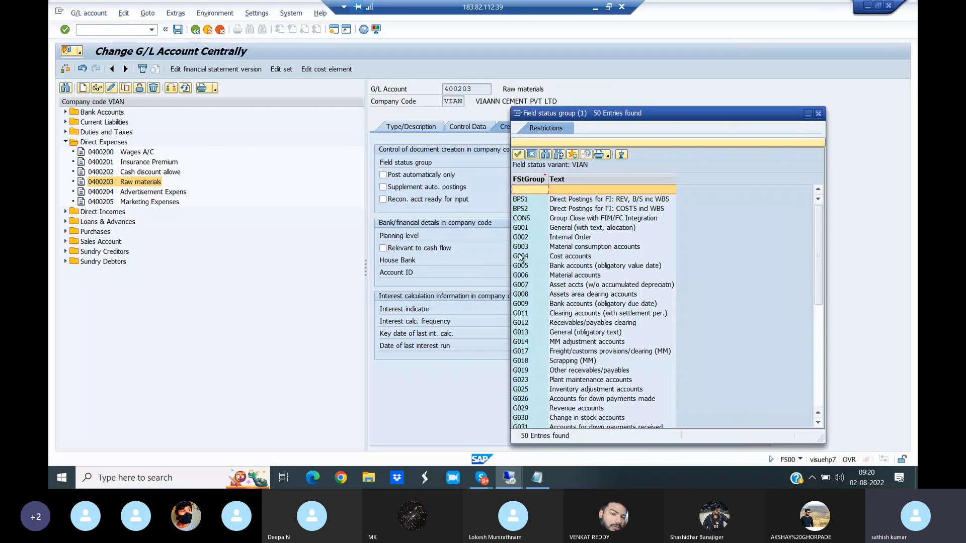
pyautogui.click(520, 258)
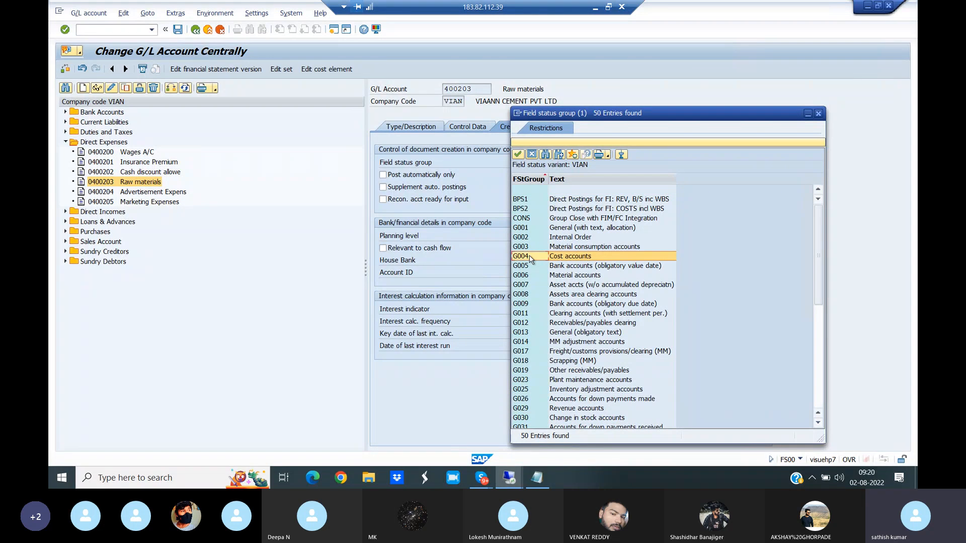
pyautogui.doubleClick(530, 258)
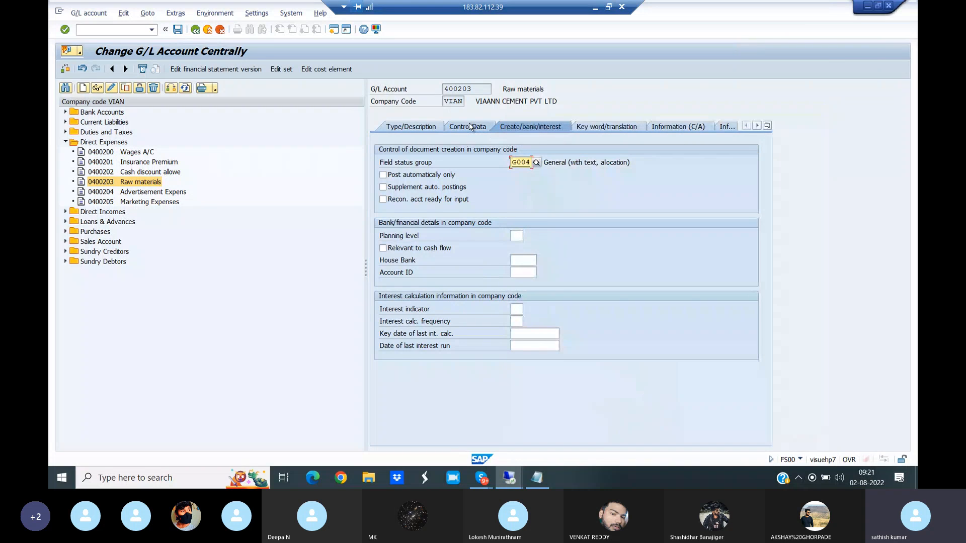
pyautogui.click(470, 127)
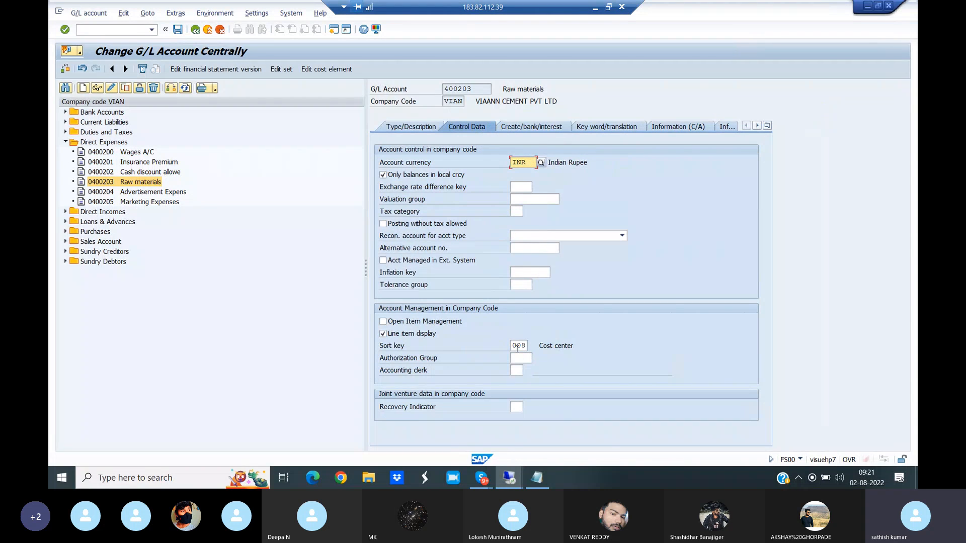
pyautogui.click(521, 130)
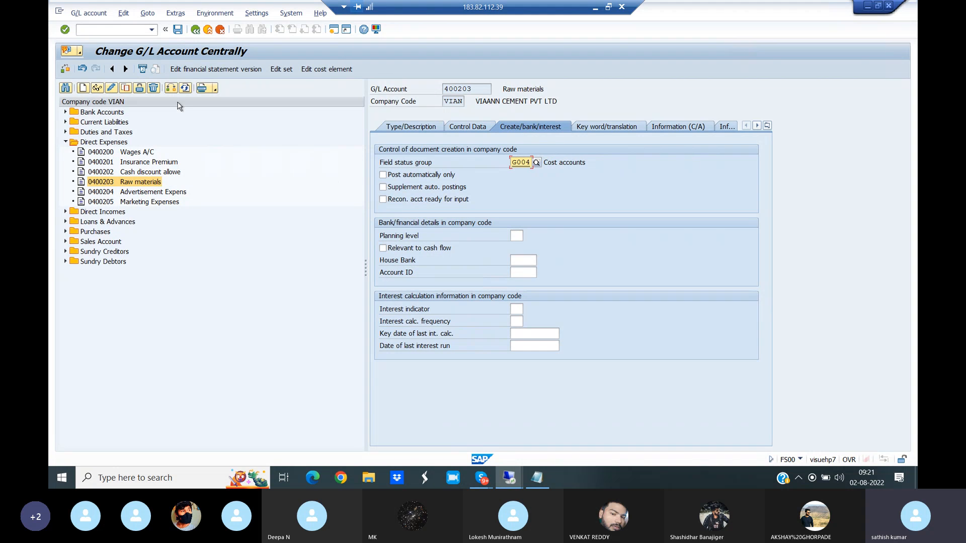
pyautogui.click(178, 29)
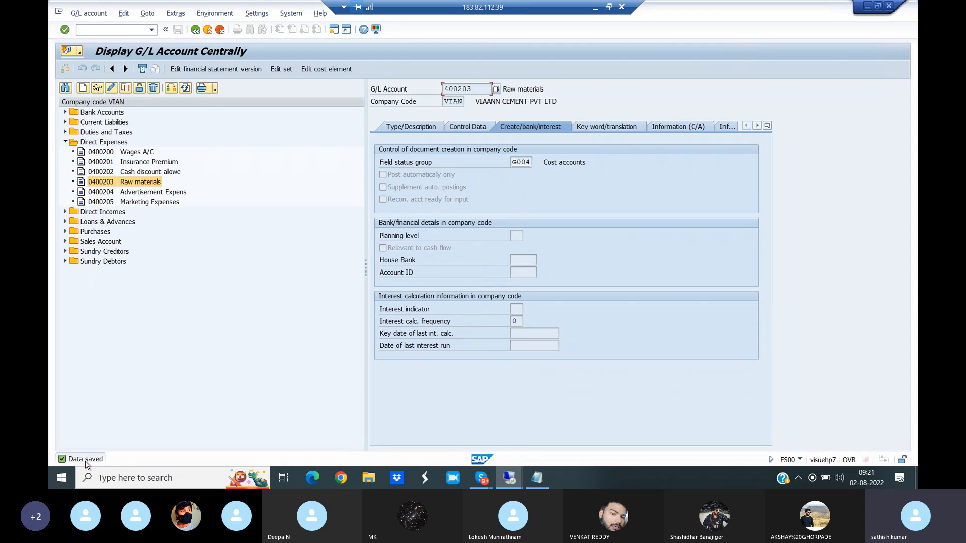
# - Start G/L account posting with transaction F-02 and set both the document date and posting date to 01.05.2021
pyautogui.click(92, 30)
pyautogui.write('/NF-02')
pyautogui.press('Return')
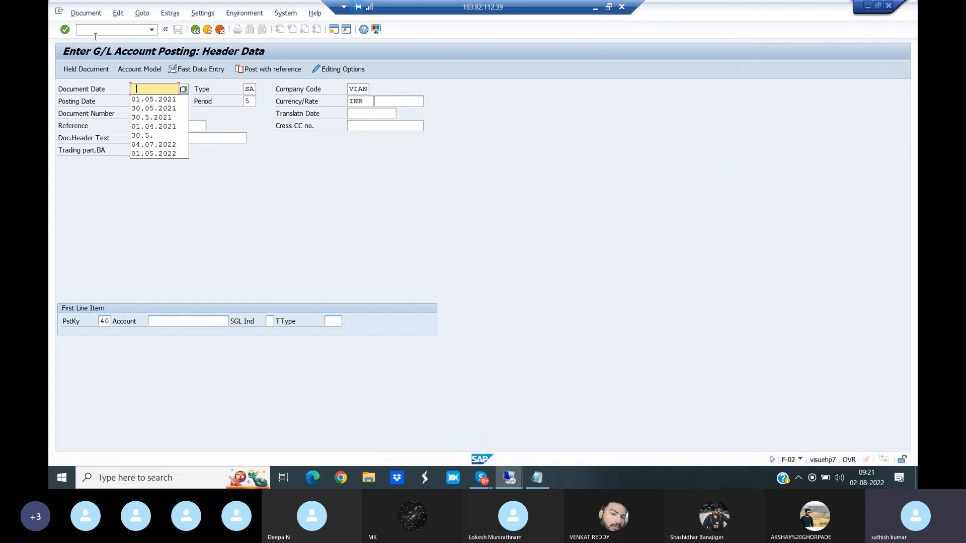
pyautogui.click(153, 99)
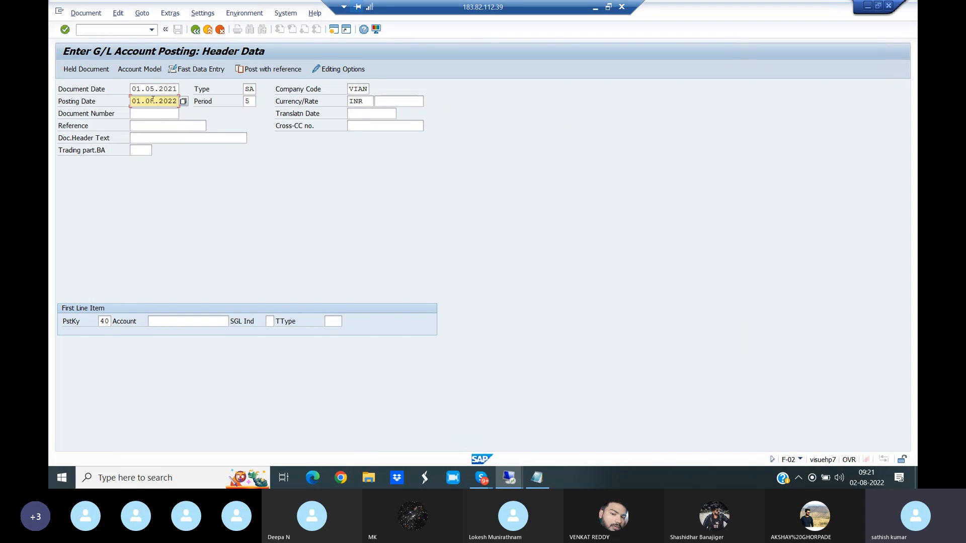
pyautogui.press('BackSpace')
pyautogui.press('BackSpace')
pyautogui.press('BackSpace')
pyautogui.press('BackSpace')
pyautogui.press('BackSpace')
pyautogui.press('BackSpace')
pyautogui.press('BackSpace')
pyautogui.press('BackSpace')
pyautogui.click(162, 113)
# - Choose Raw materials account 400203 for the first line item with posting key 40 and proceed to its item entry
pyautogui.click(225, 322)
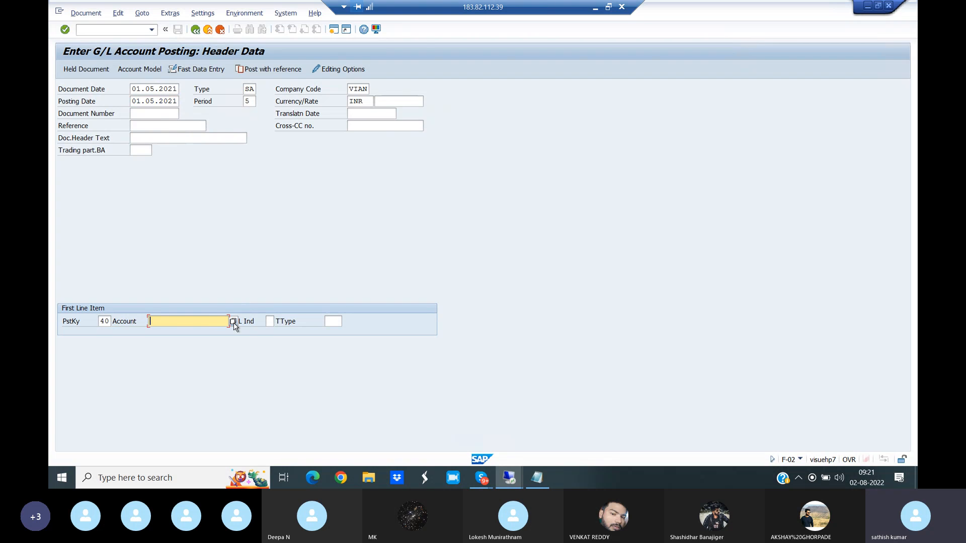
pyautogui.click(233, 322)
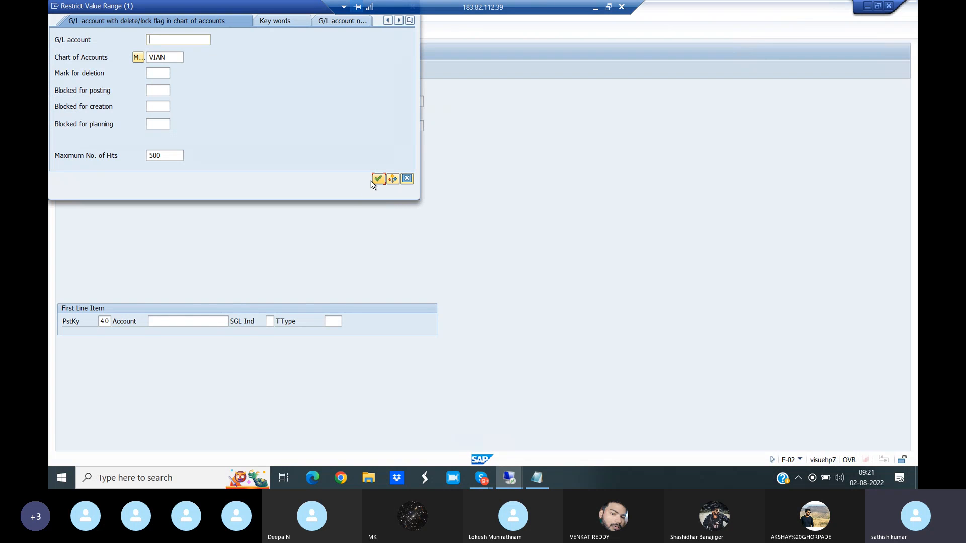
pyautogui.click(379, 178)
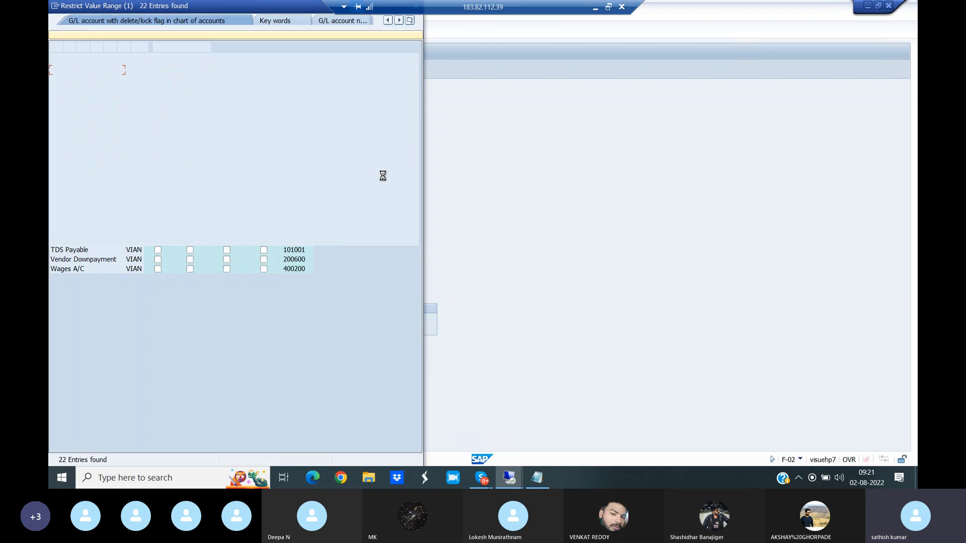
pyautogui.click(82, 195)
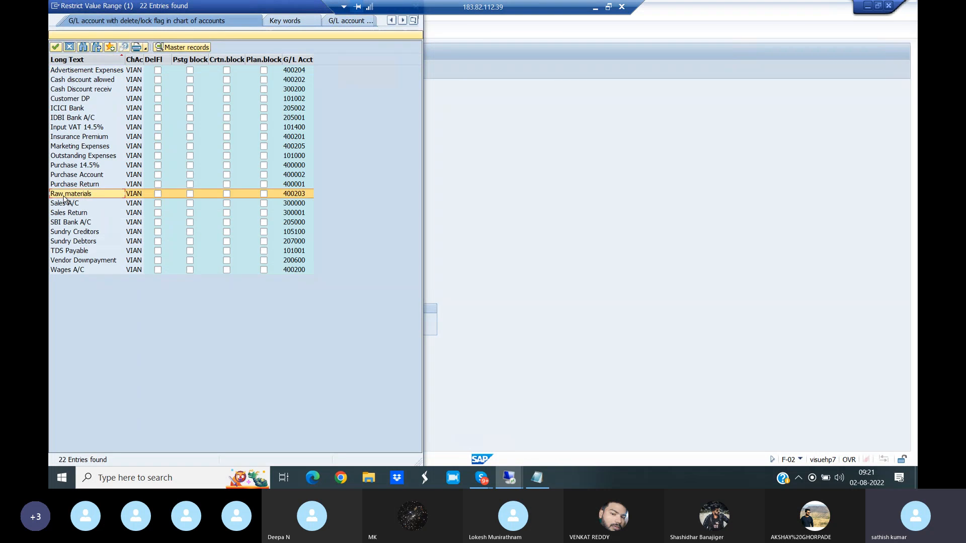
pyautogui.doubleClick(64, 196)
pyautogui.press('Return')
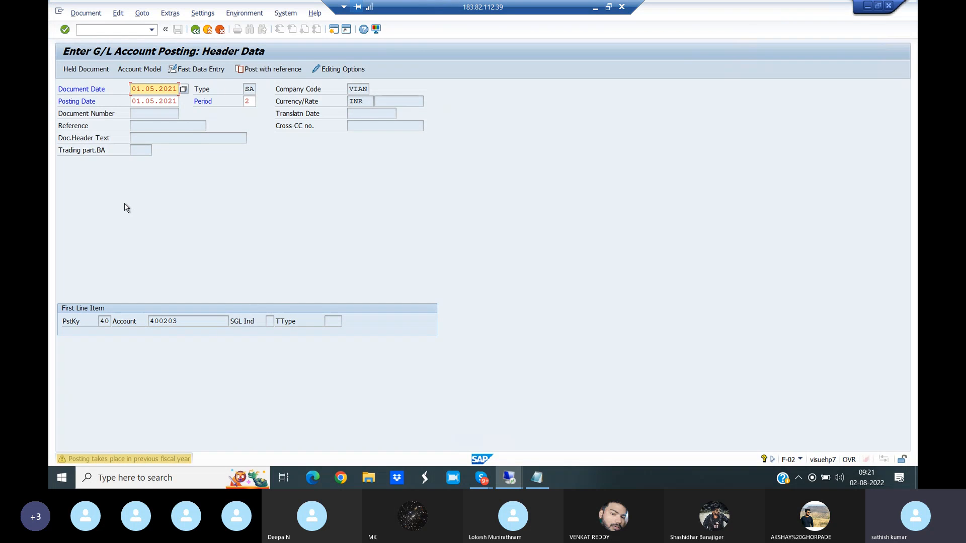
pyautogui.press('Return')
# - Set the debit item's amount to 10000 INR and its cost center to 1100000 from the value help
pyautogui.write('1')
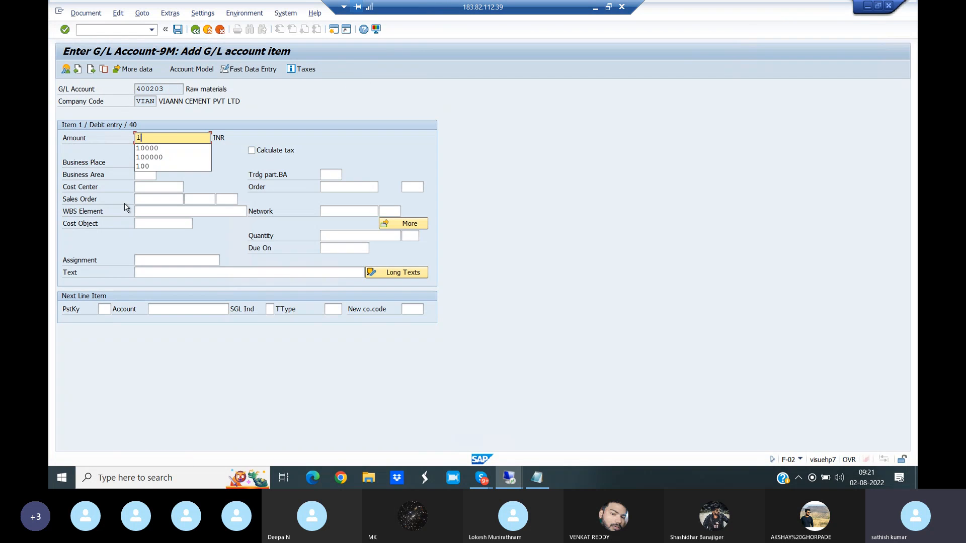
pyautogui.write('0000')
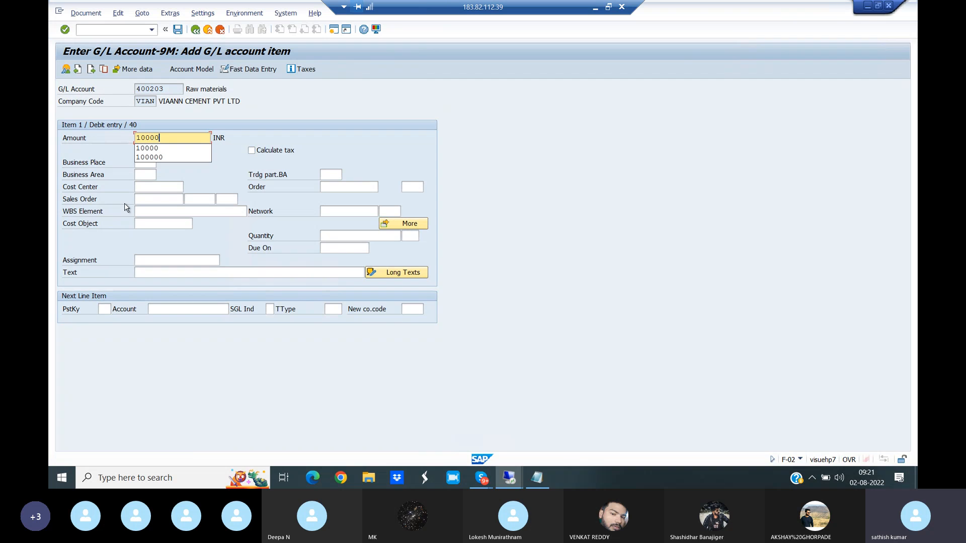
pyautogui.click(163, 189)
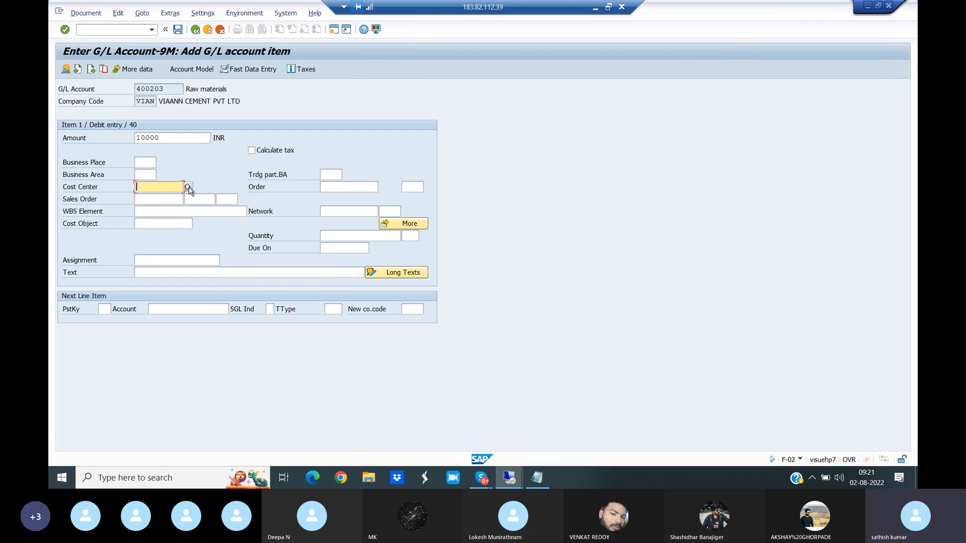
pyautogui.click(188, 188)
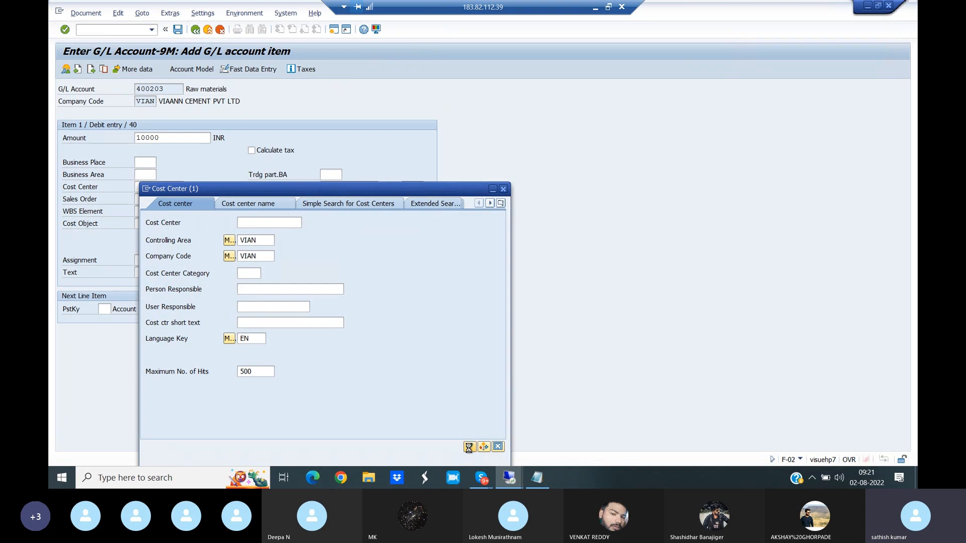
pyautogui.click(469, 446)
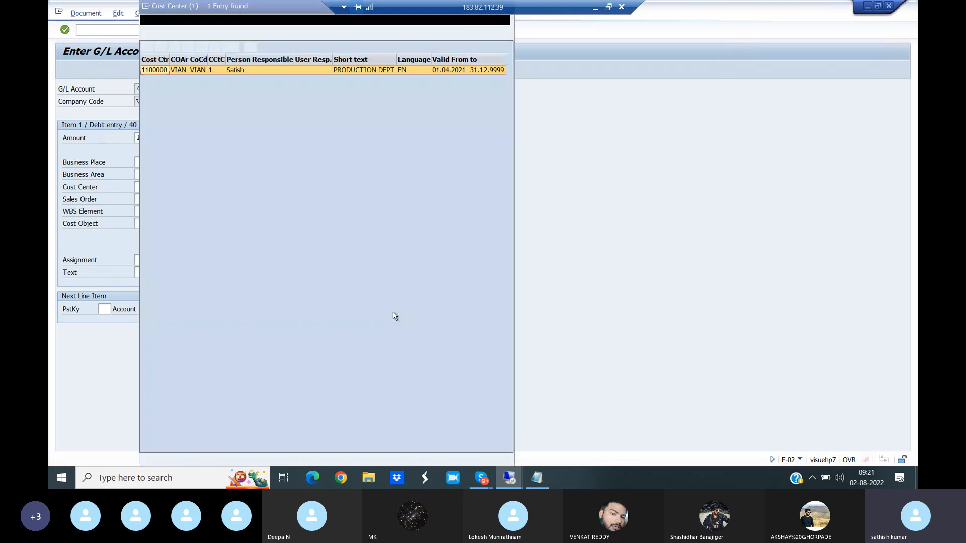
pyautogui.doubleClick(355, 71)
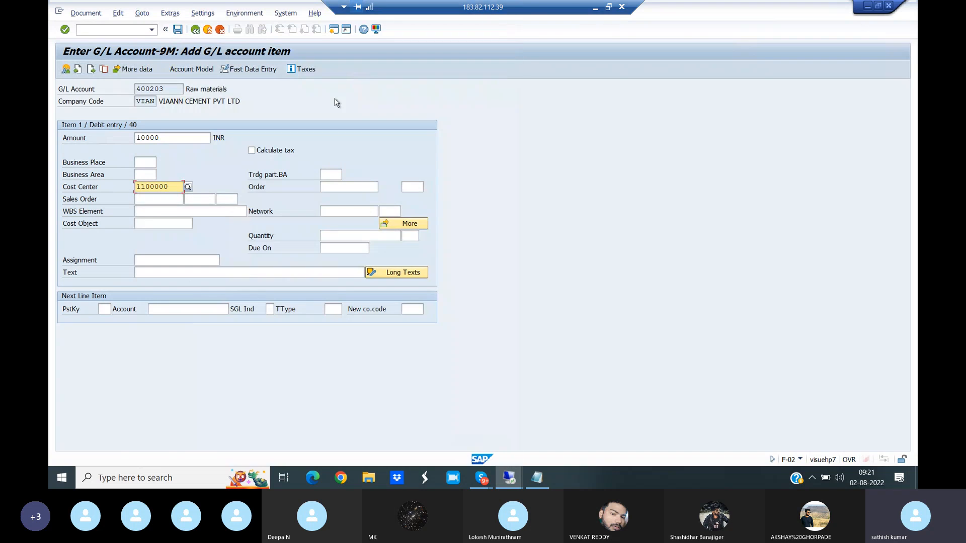
# - Enter Testing as the debit item's text
pyautogui.click(155, 272)
pyautogui.write('T')
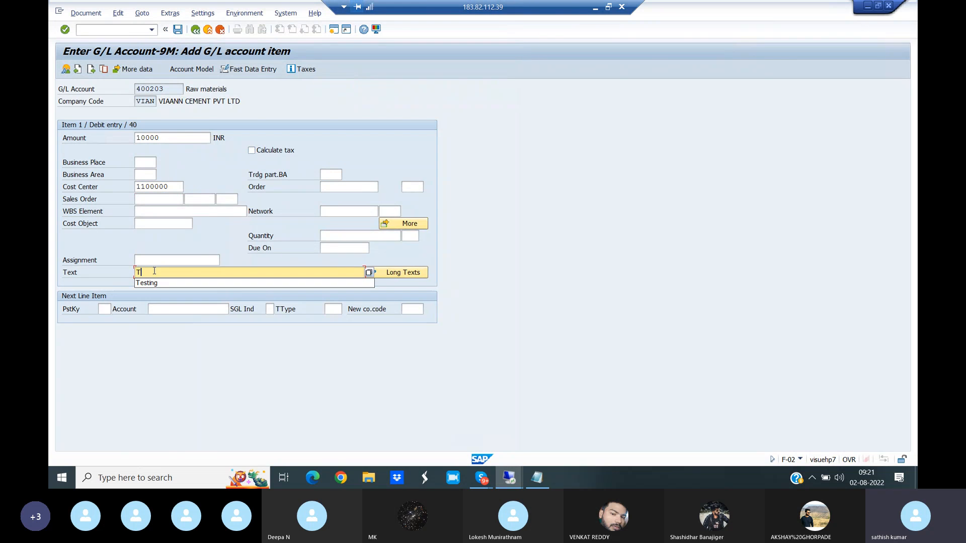
pyautogui.click(147, 284)
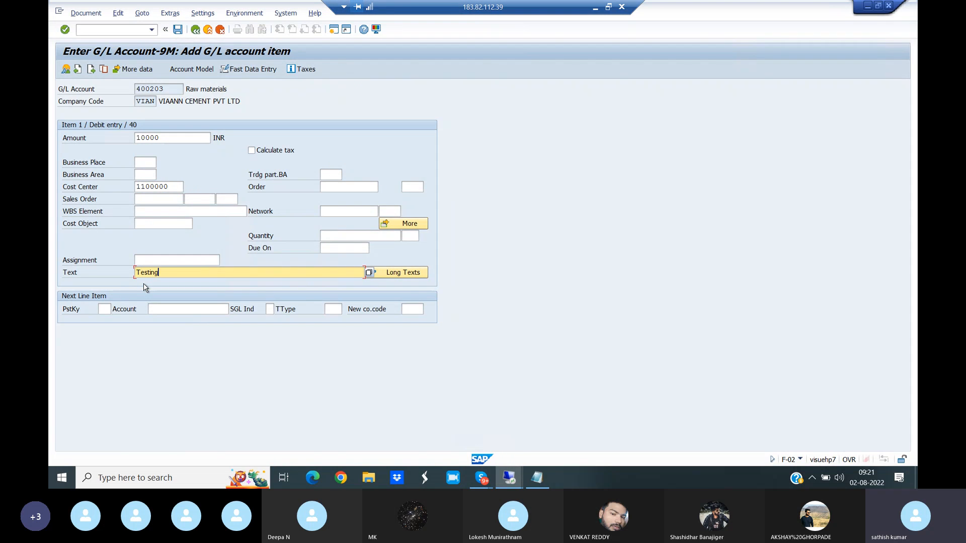
# - Add a second line item with posting key 50 and ICICI Bank account 205002 chosen from the value help
pyautogui.click(103, 309)
pyautogui.write('50')
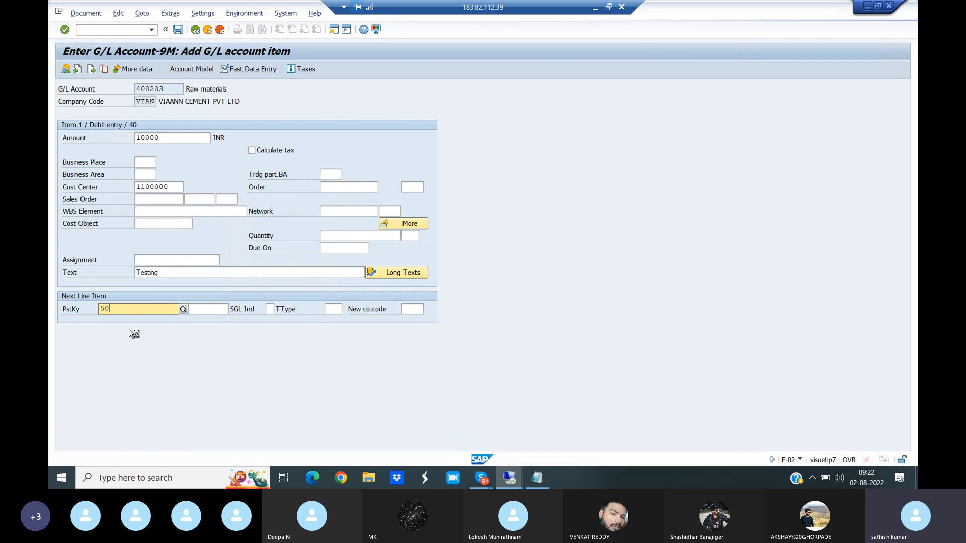
pyautogui.click(156, 334)
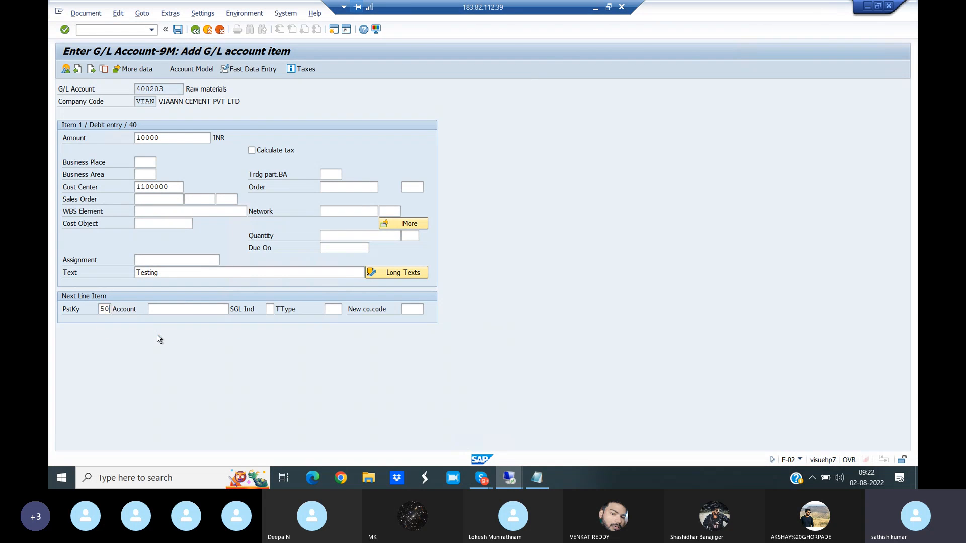
pyautogui.click(206, 305)
pyautogui.click(234, 309)
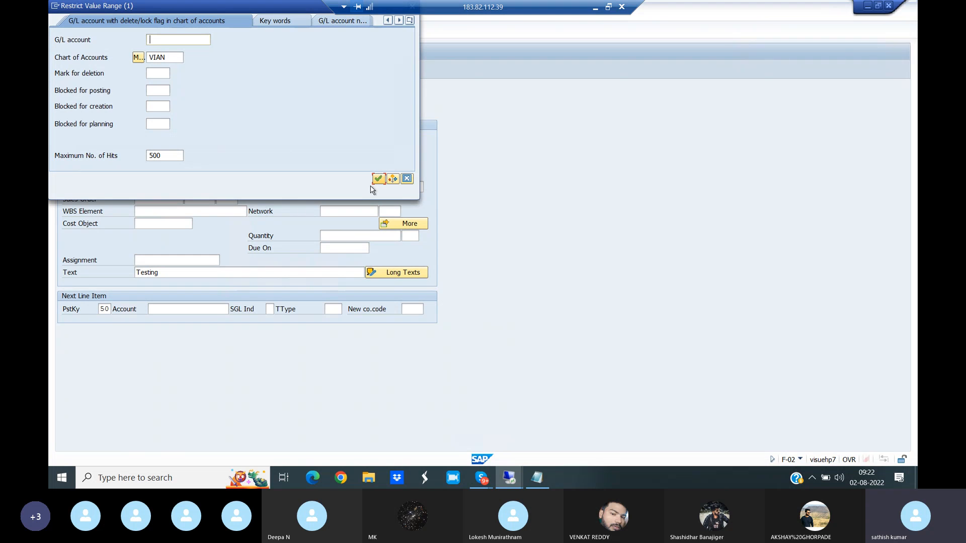
pyautogui.click(379, 179)
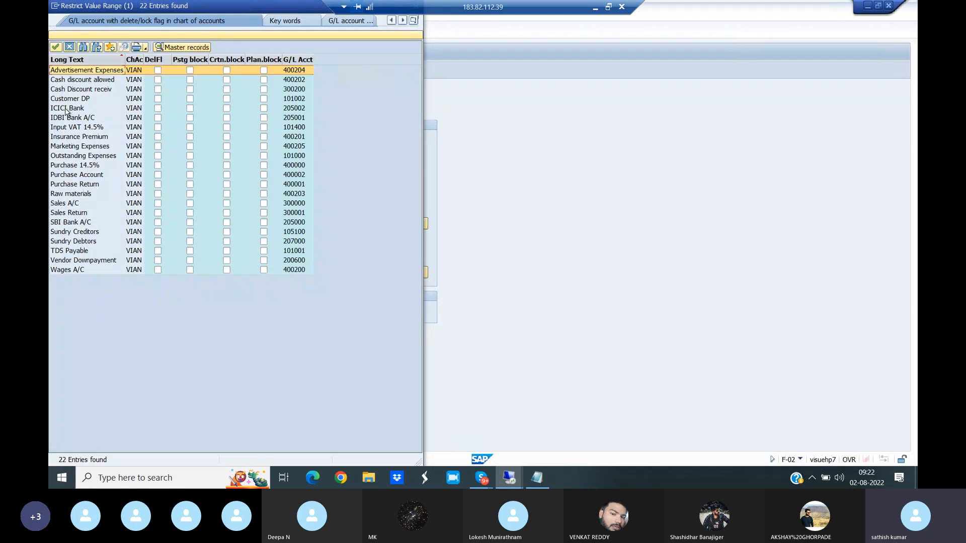
pyautogui.doubleClick(66, 109)
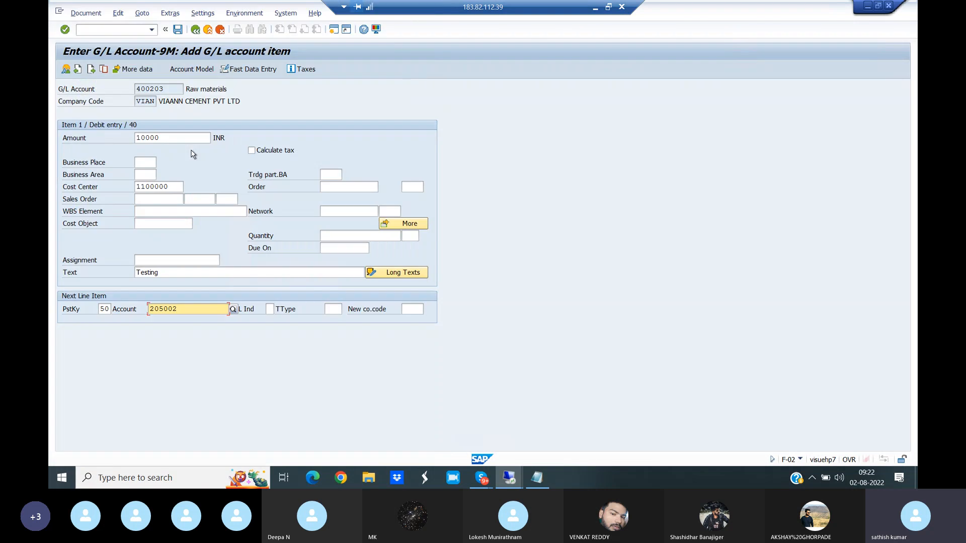
pyautogui.press('Return')
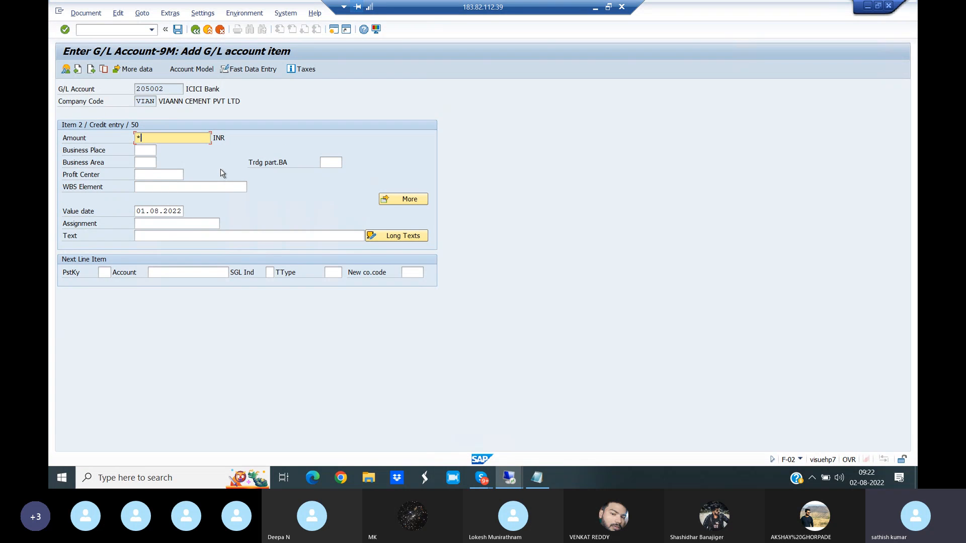
# - Fill in the credit item with amount *, profit center 11000 from the standard hierarchy and text Testing
pyautogui.click(169, 172)
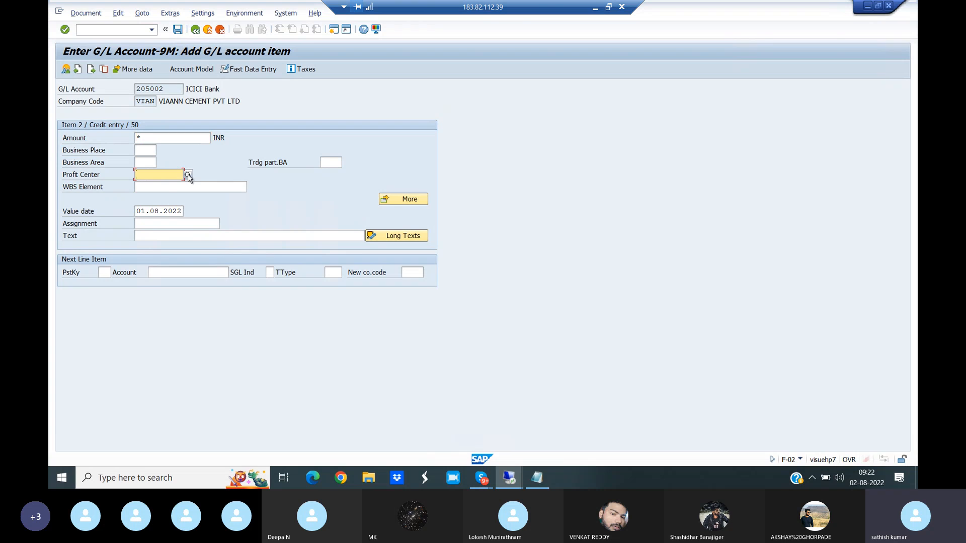
pyautogui.click(188, 174)
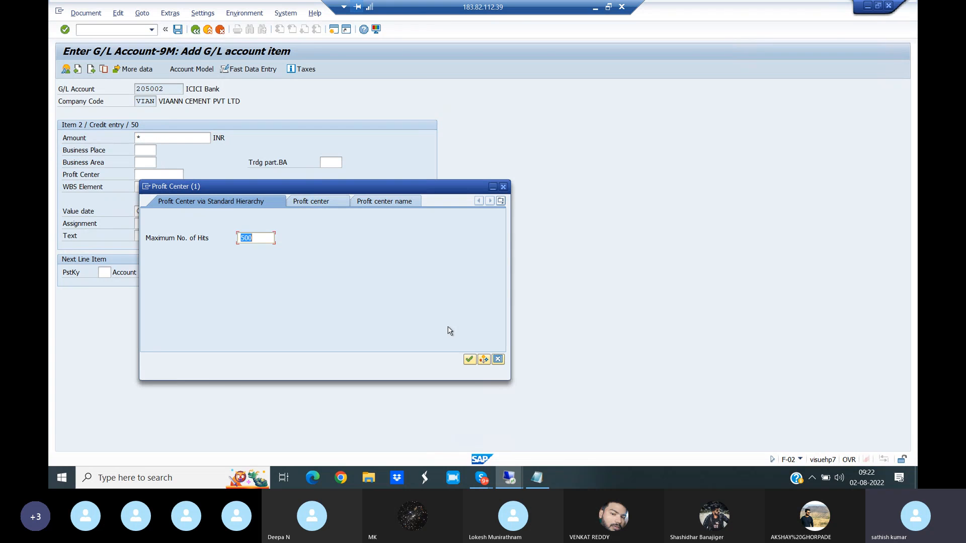
pyautogui.click(470, 359)
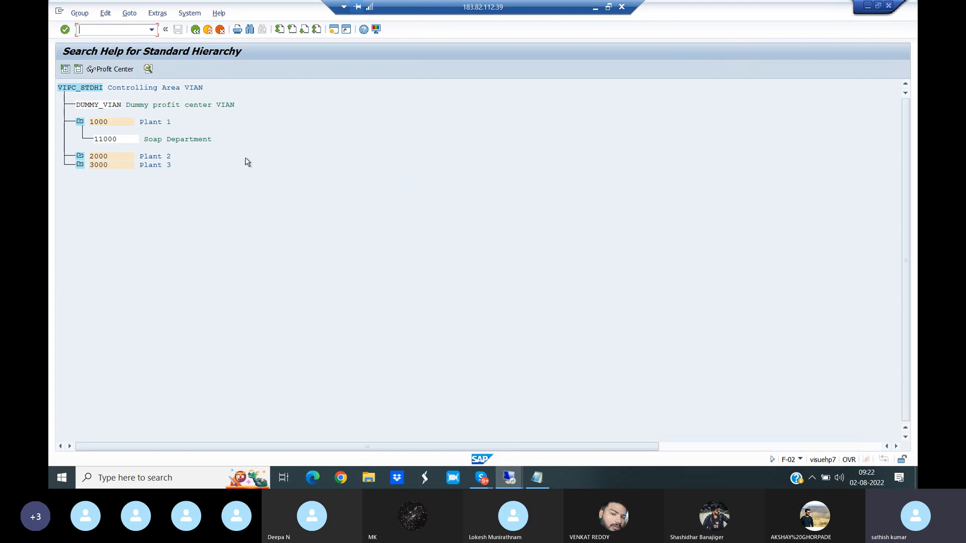
pyautogui.doubleClick(106, 140)
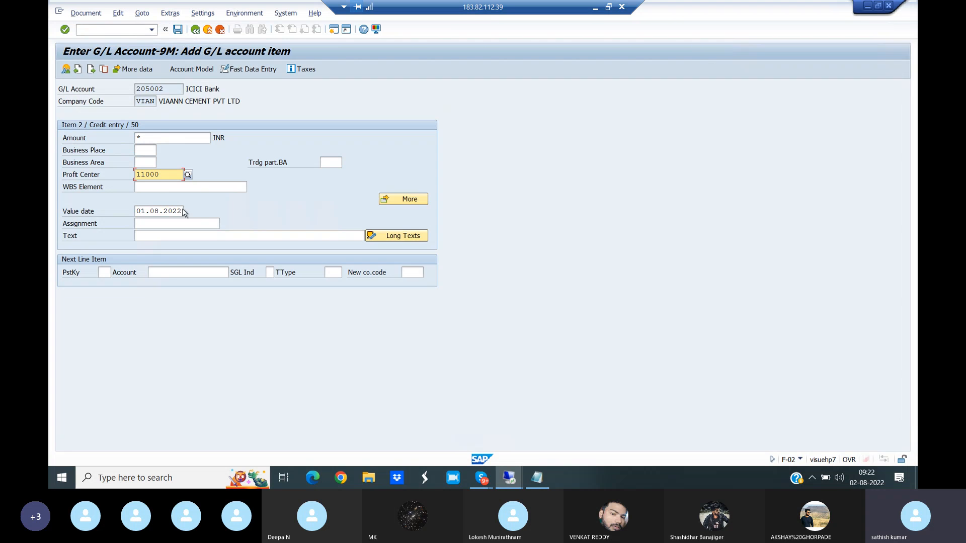
pyautogui.click(153, 236)
pyautogui.write('Testing')
pyautogui.press('Return')
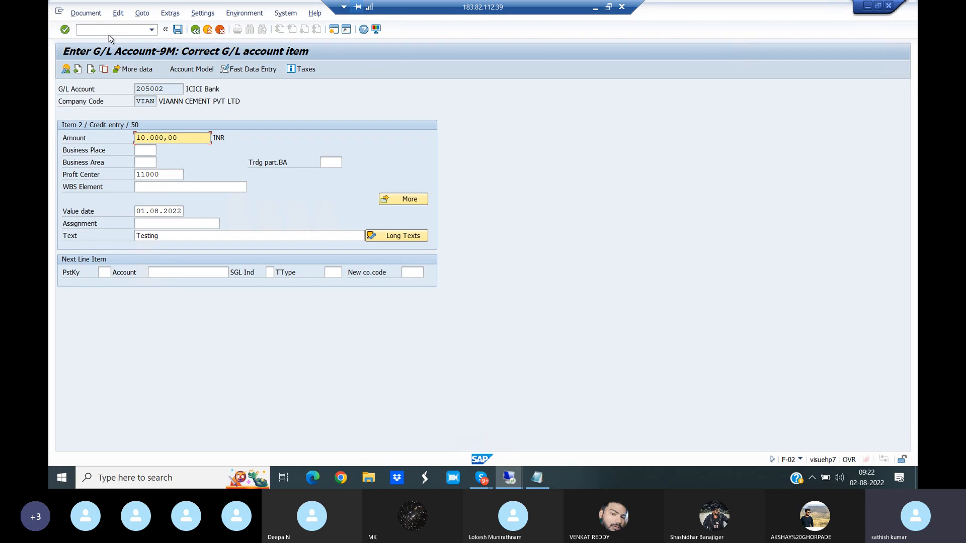
# - Simulate the G/L document to check both line items and post it
pyautogui.click(86, 13)
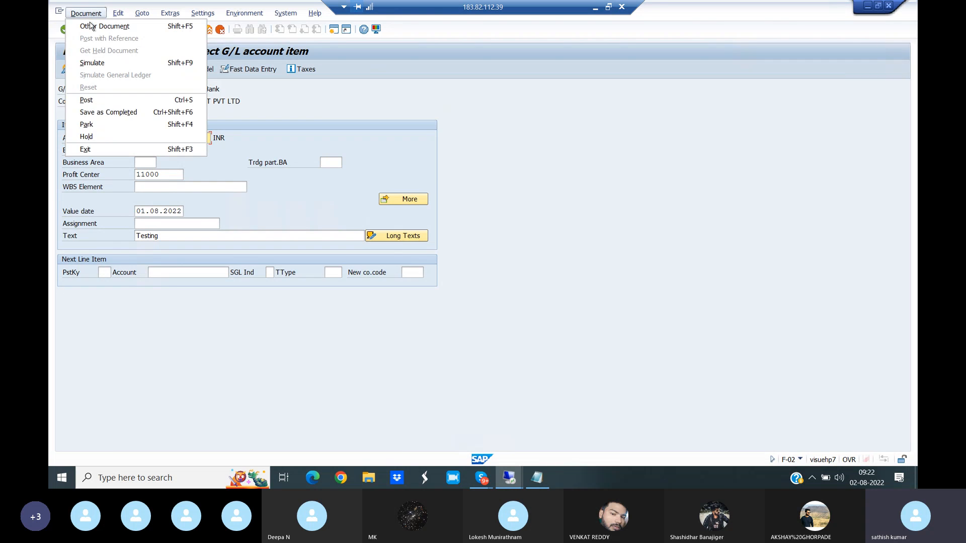
pyautogui.click(93, 63)
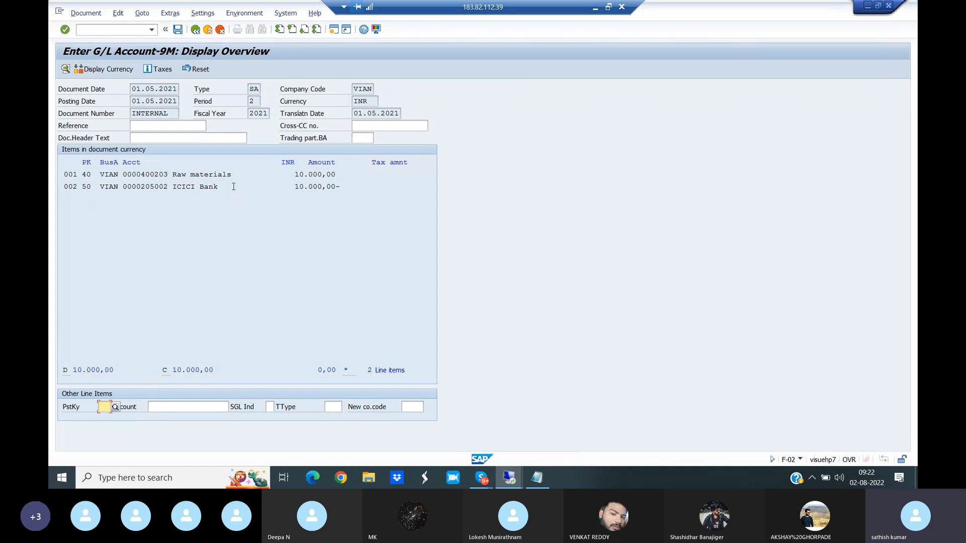
pyautogui.click(178, 30)
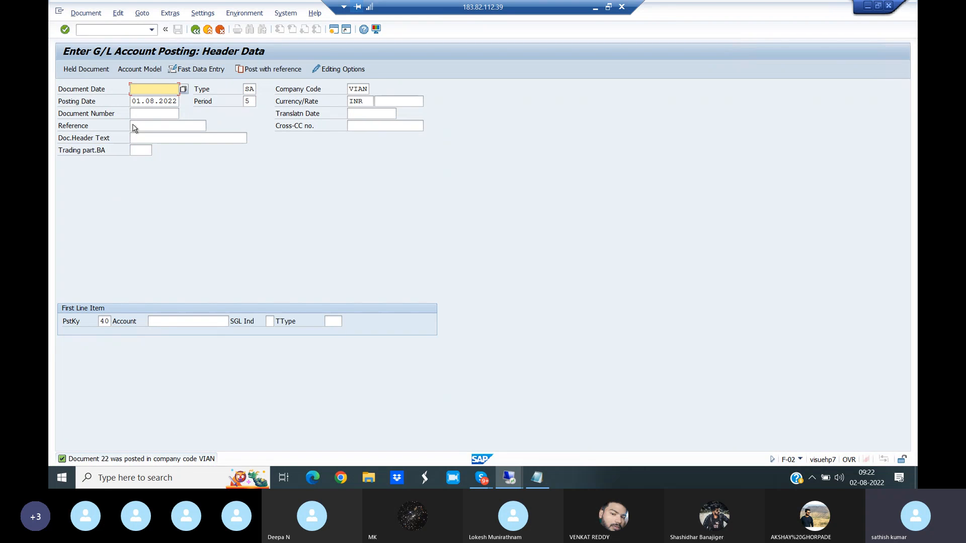
# - Display the open line items of G/L account 400203 in company code VIAN with transaction /NFBL3N
pyautogui.click(86, 30)
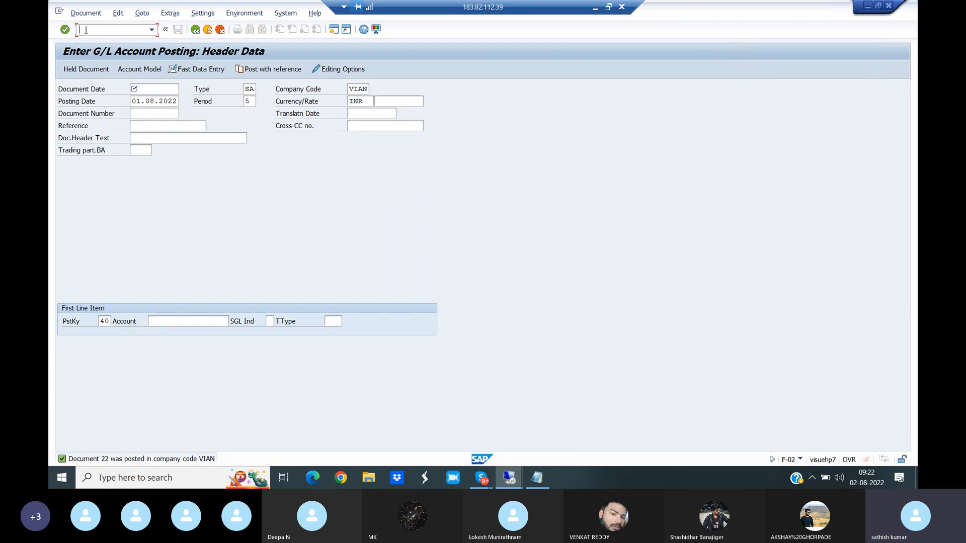
pyautogui.write('/NFBL3N')
pyautogui.press('Return')
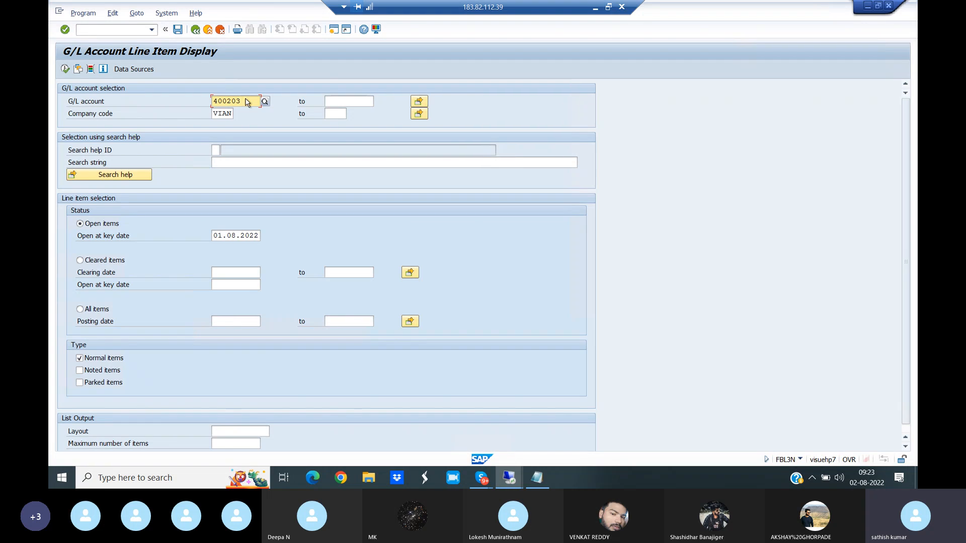
pyautogui.moveTo(246, 100); pyautogui.dragTo(194, 99)
pyautogui.click(65, 68)
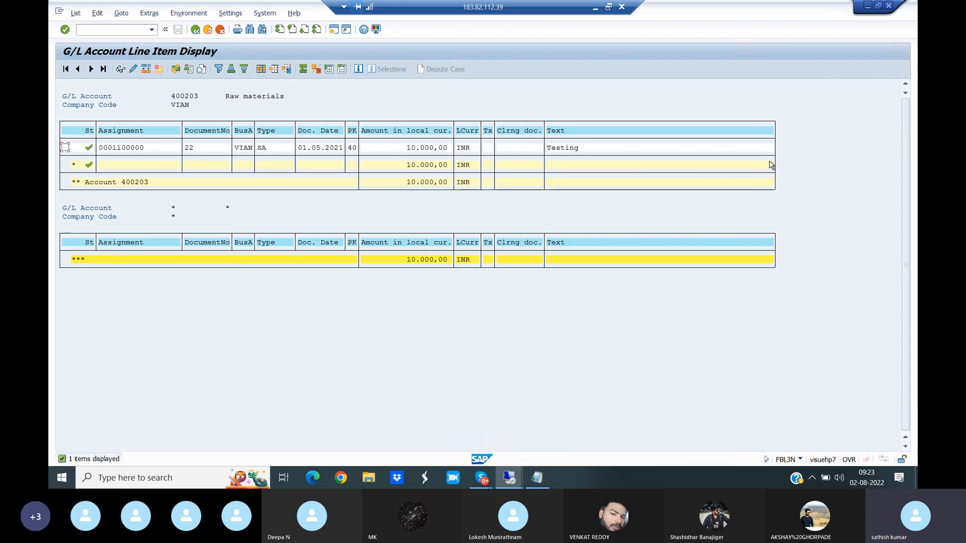
# - Find the hidden Profit Center field in the line item layout and add it as a column
pyautogui.click(261, 69)
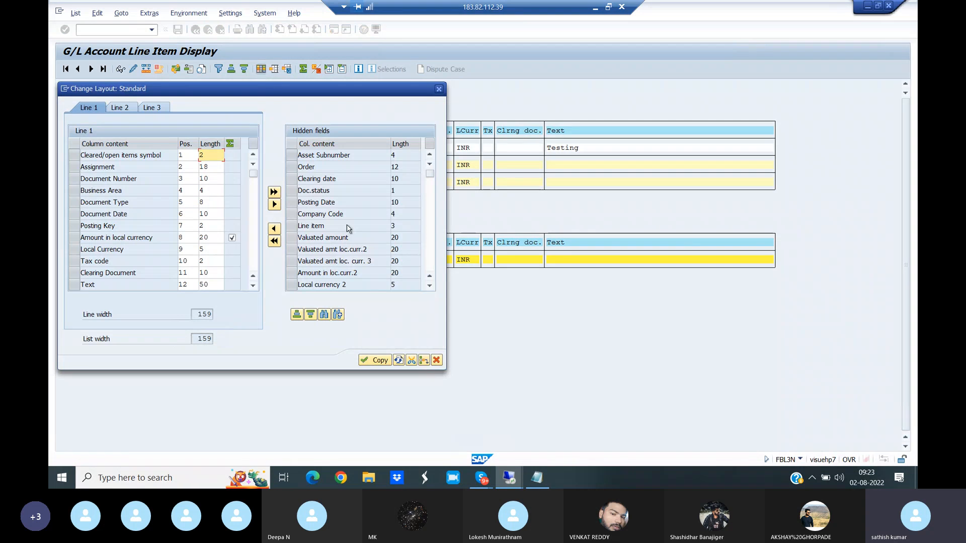
pyautogui.click(325, 315)
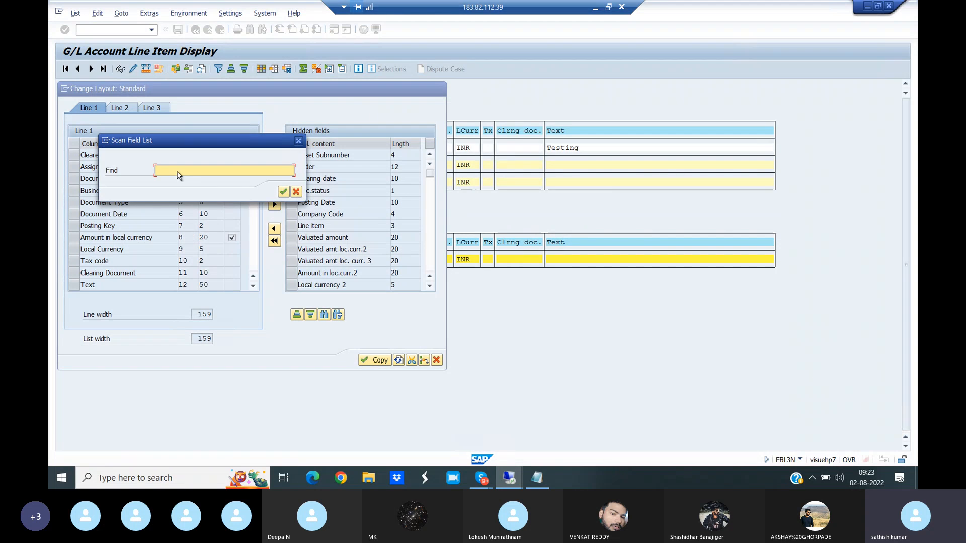
pyautogui.write('Profit')
pyautogui.press('Return')
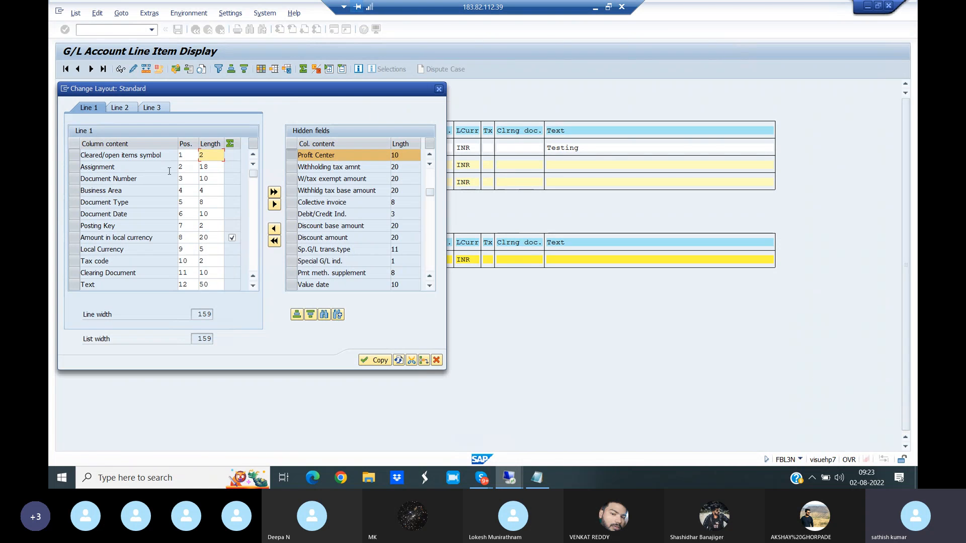
pyautogui.click(275, 231)
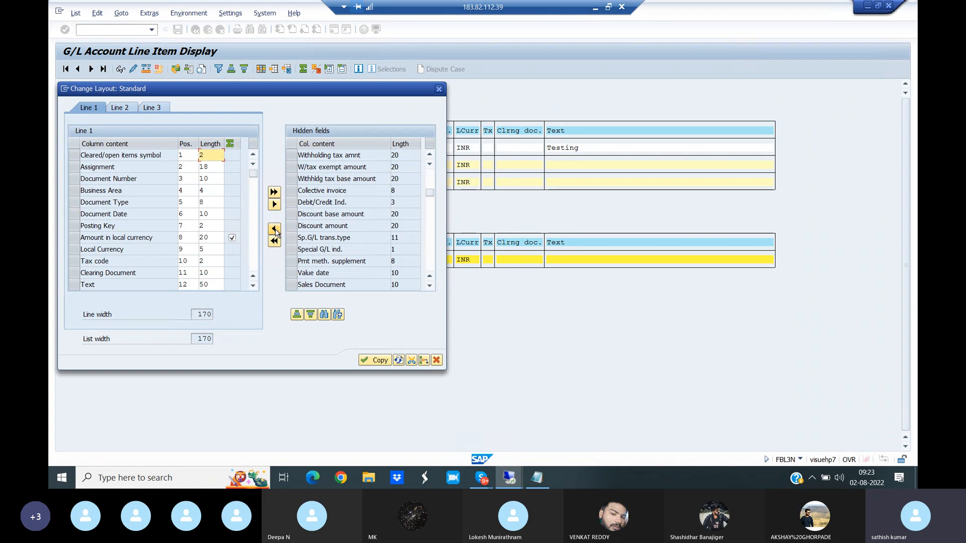
# - Find the hidden Cost Center field, add it as a column and apply the changed layout to the line item list
pyautogui.click(325, 316)
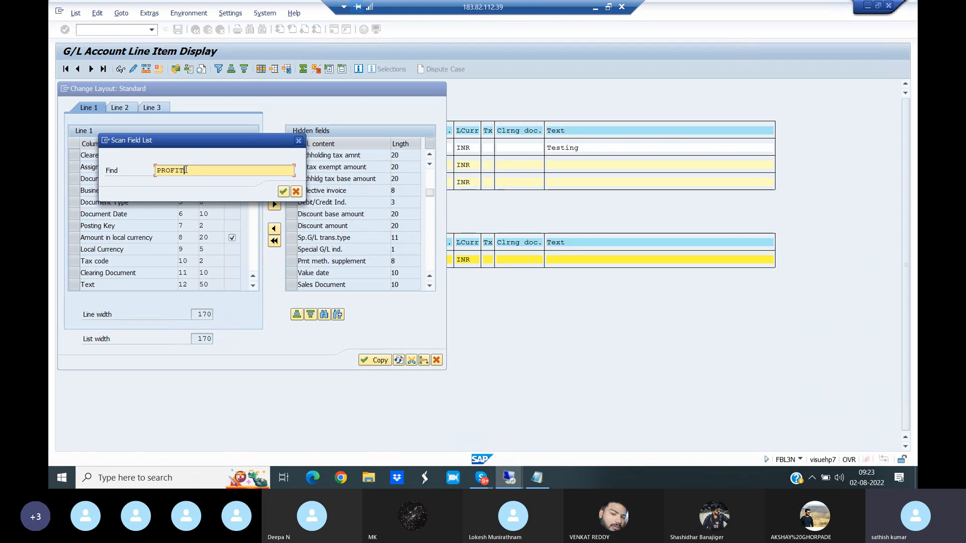
pyautogui.press('BackSpace')
pyautogui.press('BackSpace')
pyautogui.press('BackSpace')
pyautogui.press('BackSpace')
pyautogui.press('BackSpace')
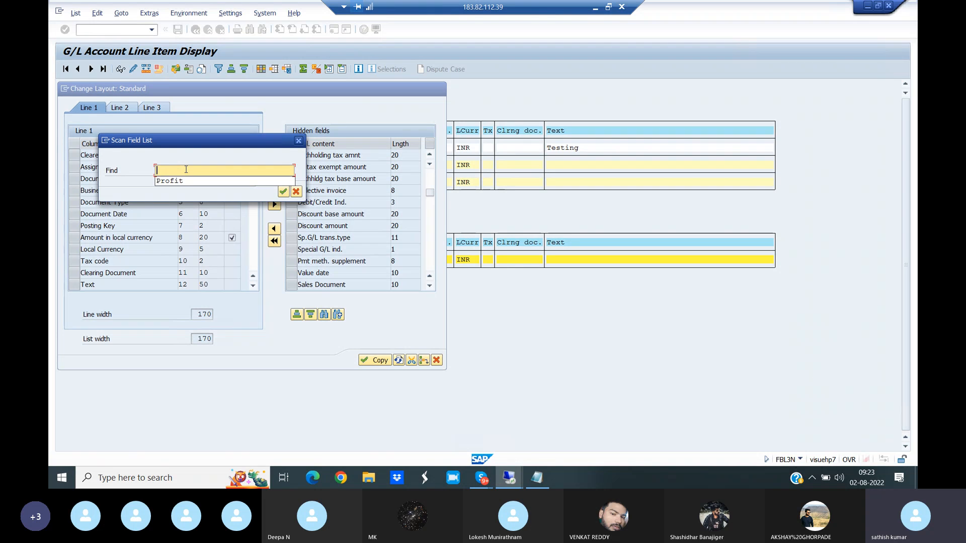
pyautogui.write('Cost')
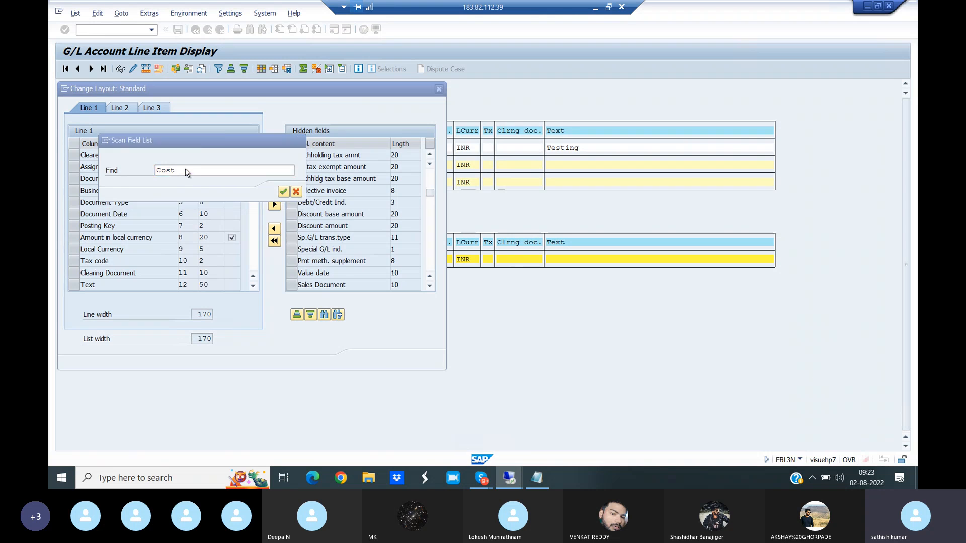
pyautogui.press('Return')
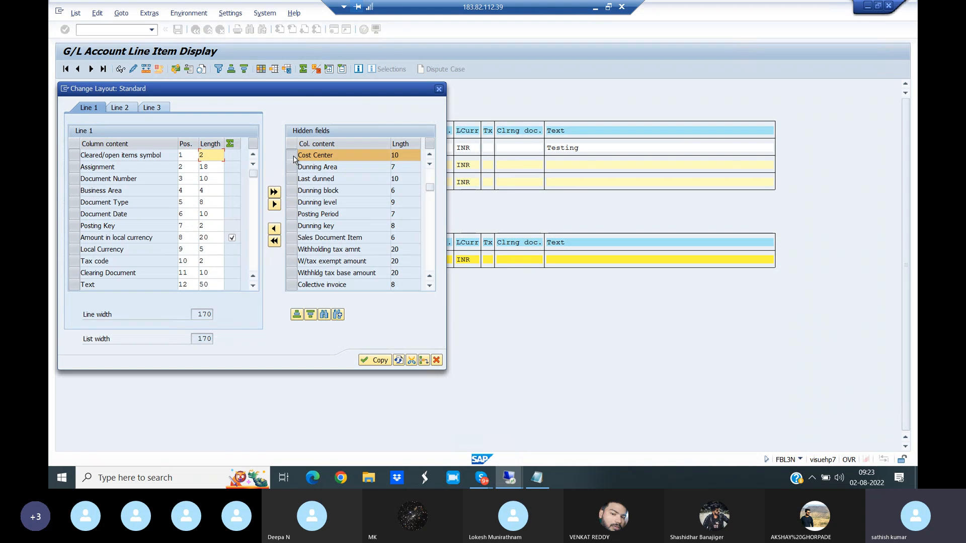
pyautogui.click(274, 229)
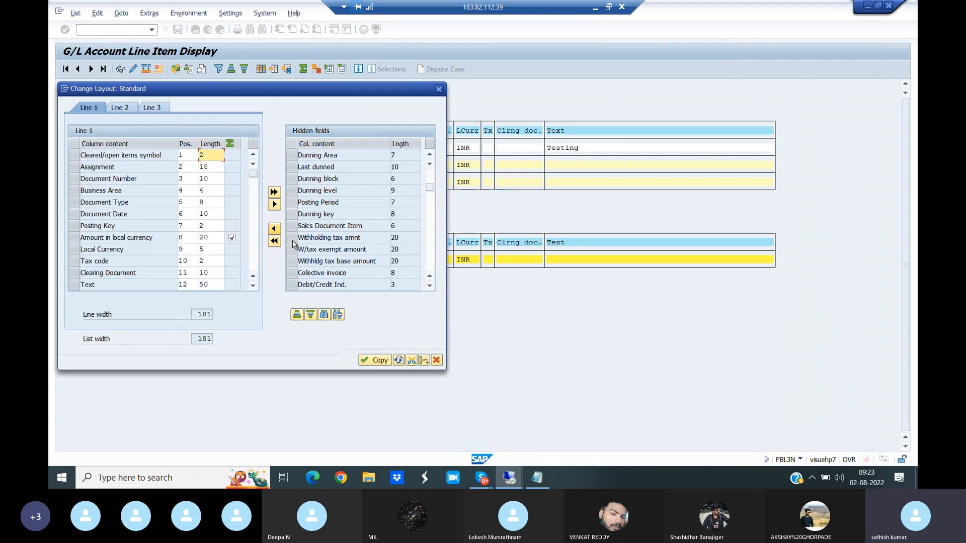
pyautogui.click(378, 361)
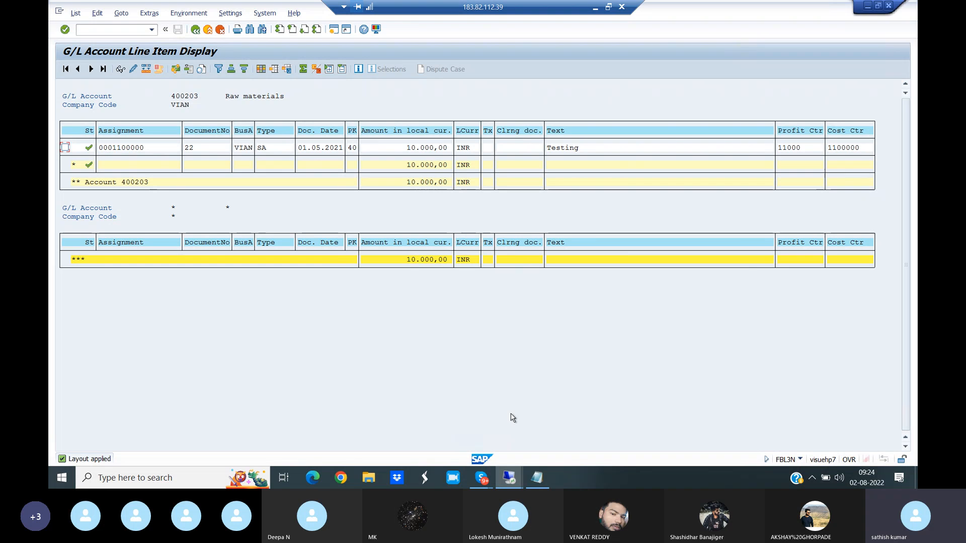
# - Switch to the Skype call window and end the call
pyautogui.moveTo(482, 477)
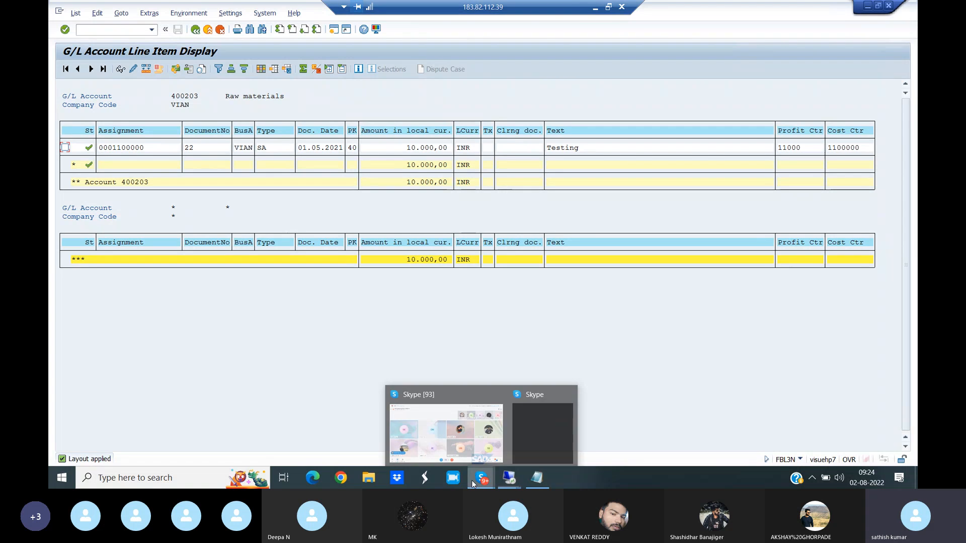
pyautogui.click(451, 445)
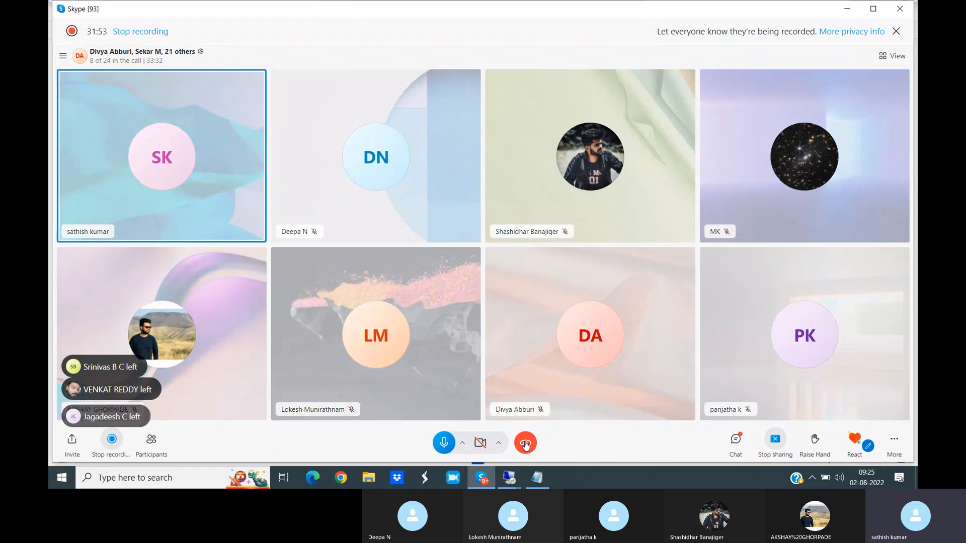
pyautogui.click(525, 445)
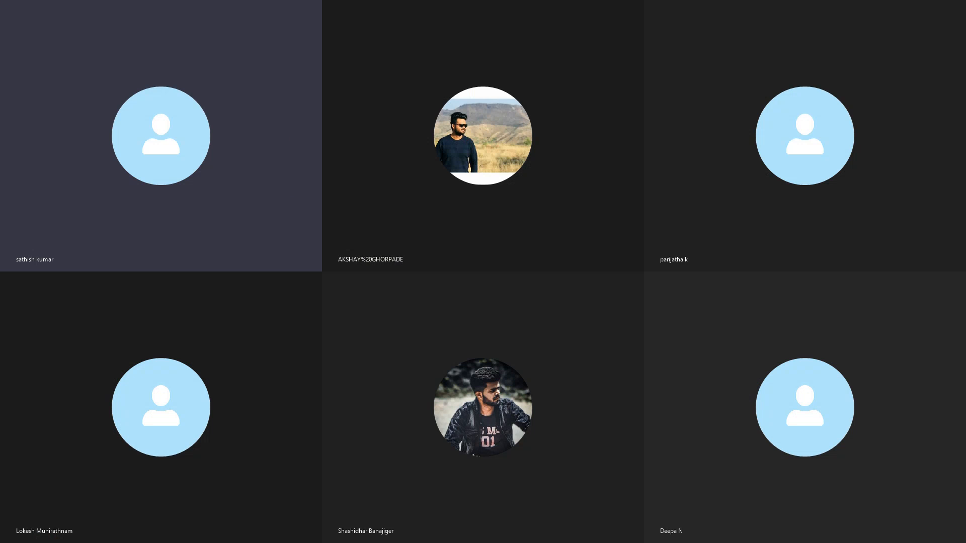